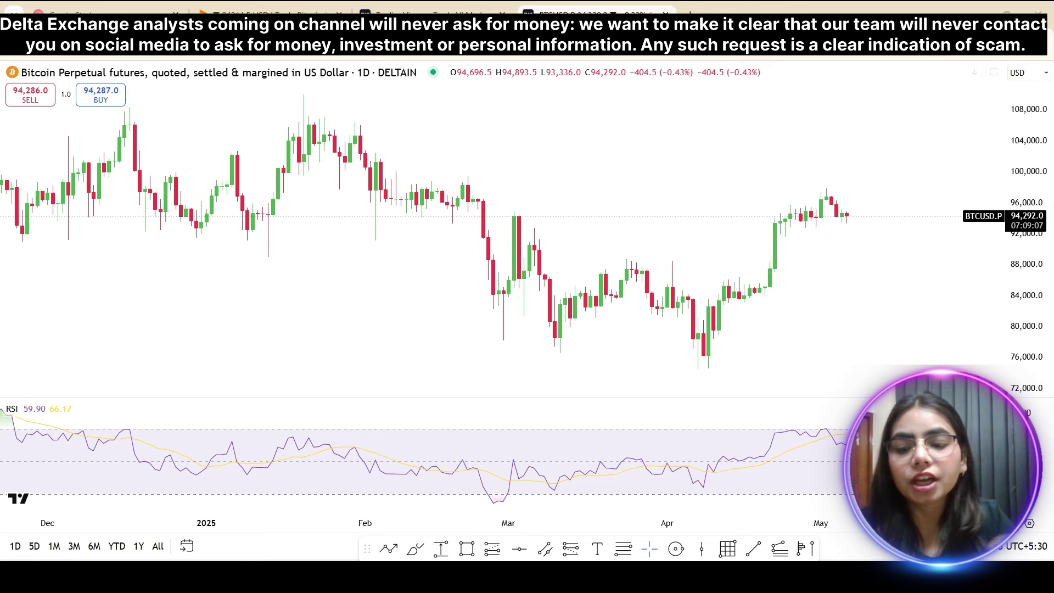
Brush-mark the late-November RSI drop through the upper band and the late-February dip below the lower band, and clear these marks.
scroll(207, 377, "down", 1)
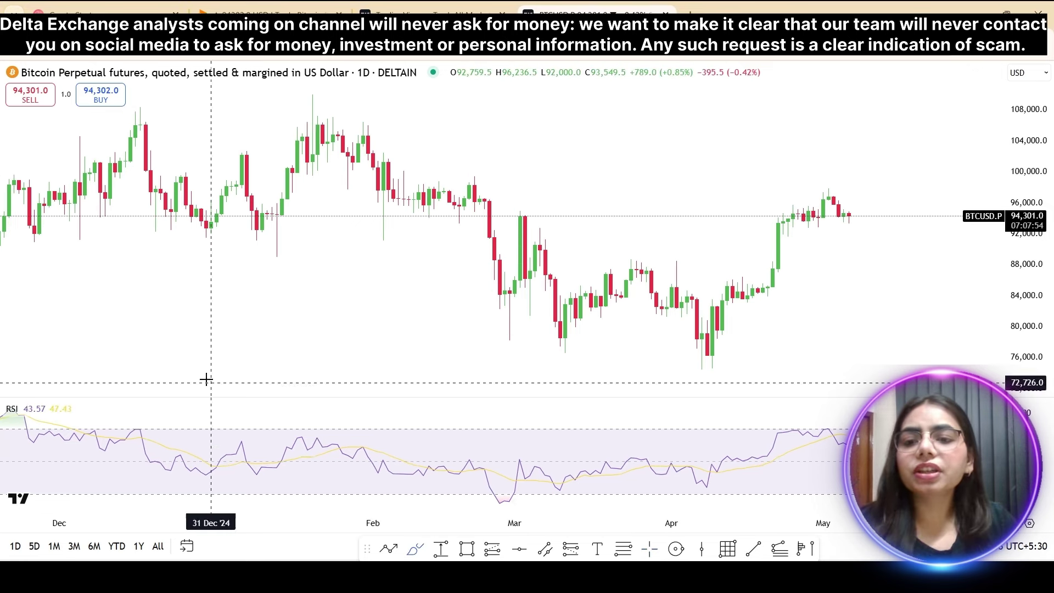
scroll(208, 441, "down", 3)
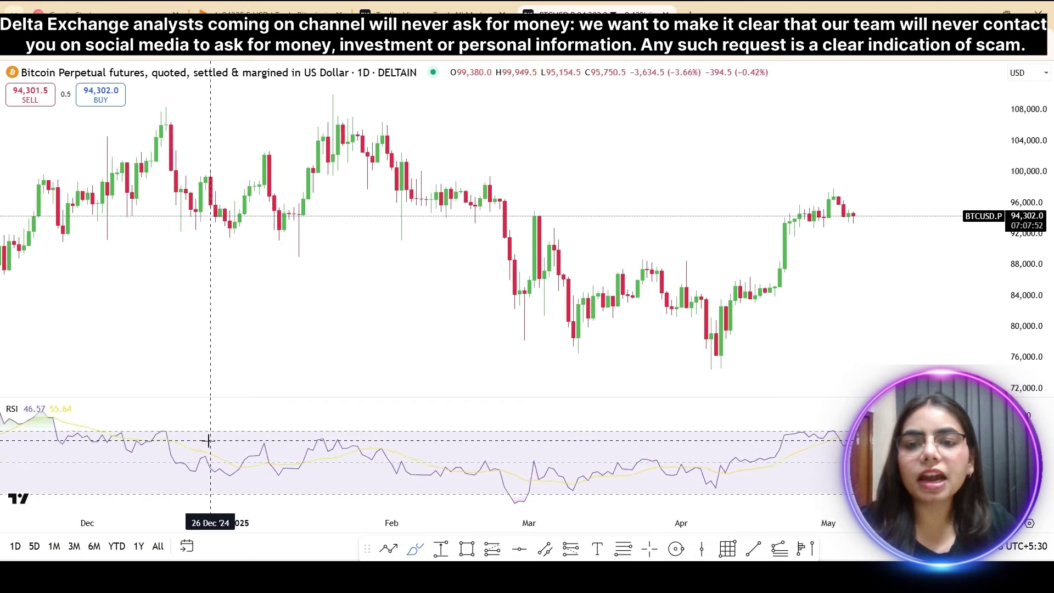
left_click_drag(285, 434, 316, 413)
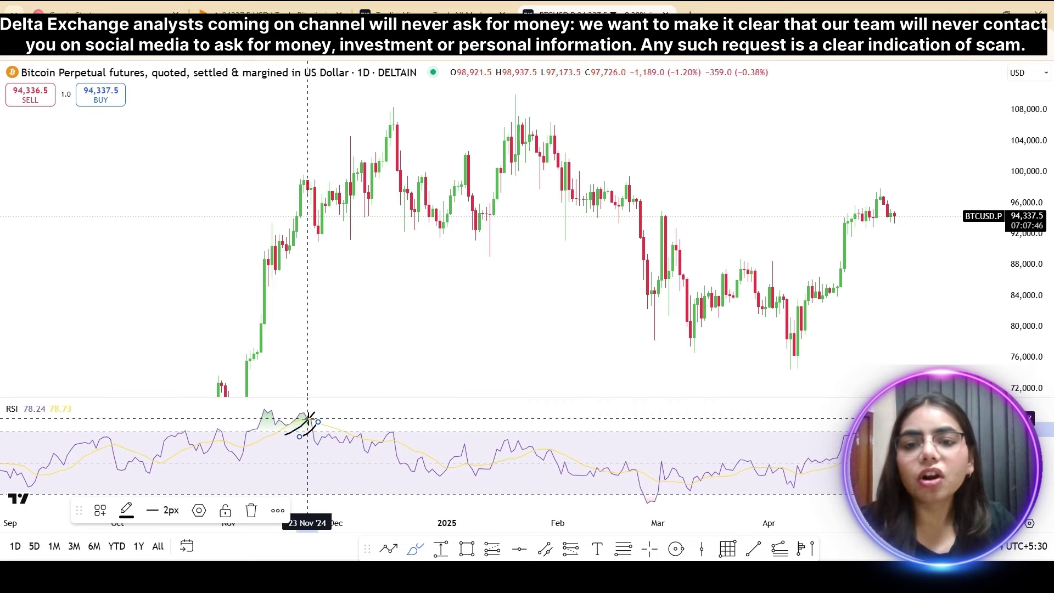
left_click_drag(306, 424, 337, 428)
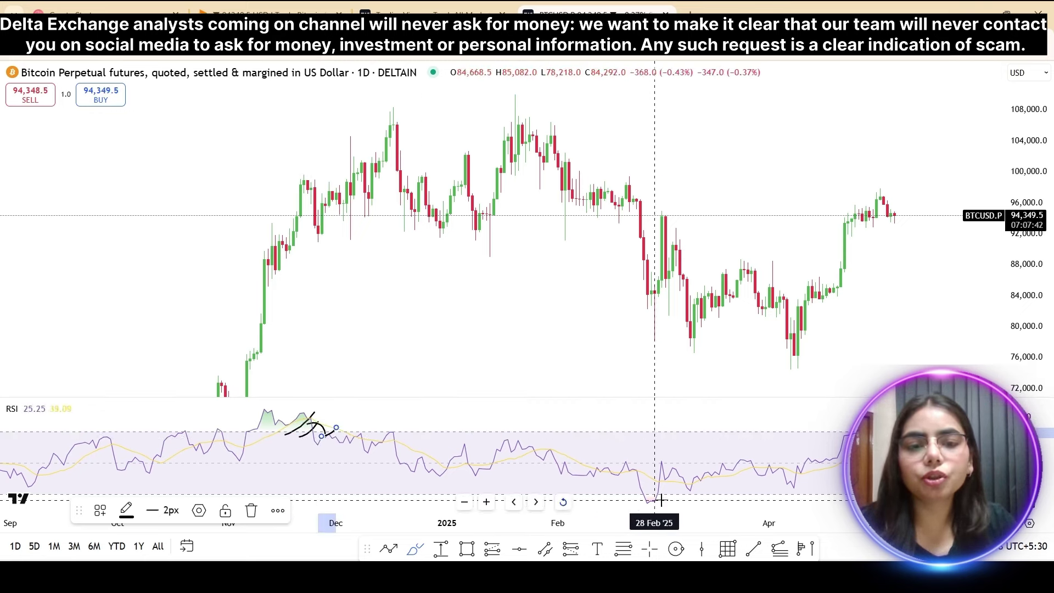
mouse_move(626, 501)
left_mouse_down()
mouse_move(659, 495)
mouse_move(632, 498)
mouse_move(657, 512)
mouse_move(687, 498)
left_mouse_up()
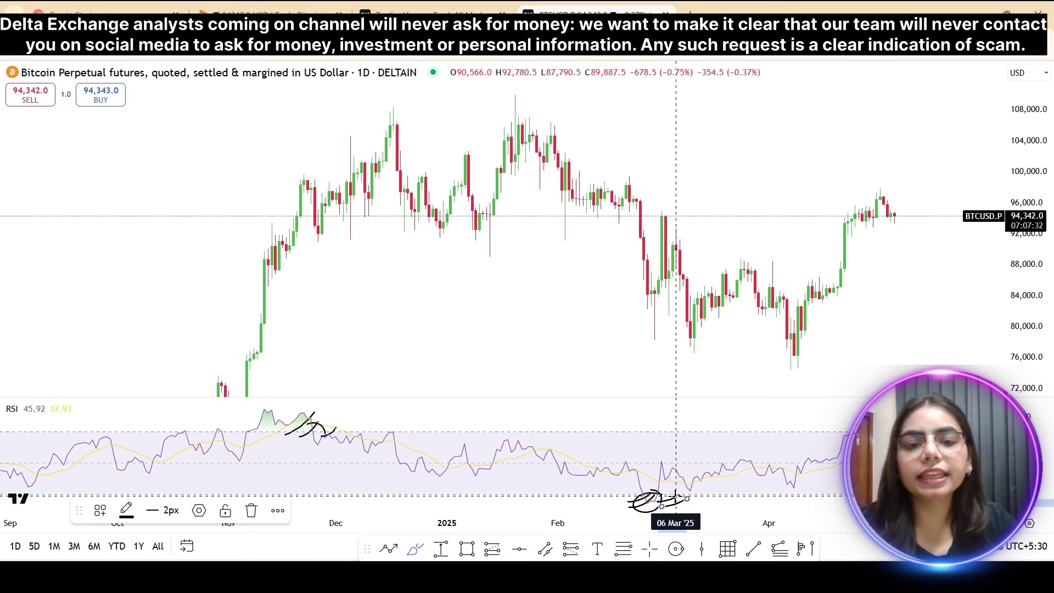
key("Delete")
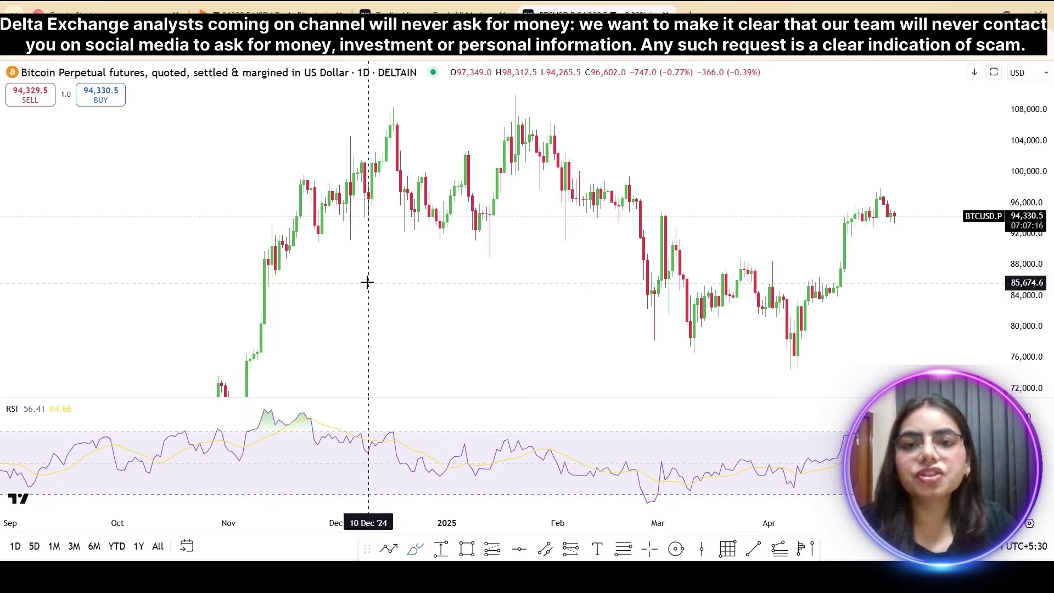
Handwrite -1 and -2 in the empty area below the December candles and draw a rough box around both.
mouse_move(363, 275)
left_mouse_down()
mouse_move(390, 275)
mouse_move(400, 294)
left_mouse_up()
left_click_drag(355, 329, 439, 341)
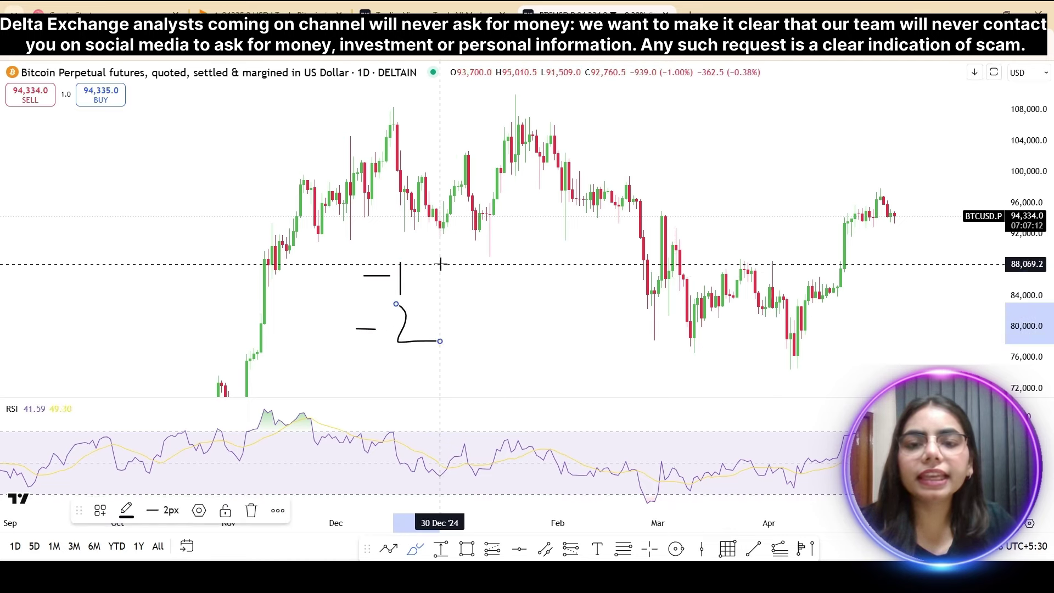
mouse_move(329, 250)
left_mouse_down()
mouse_move(347, 370)
mouse_move(508, 372)
left_mouse_up()
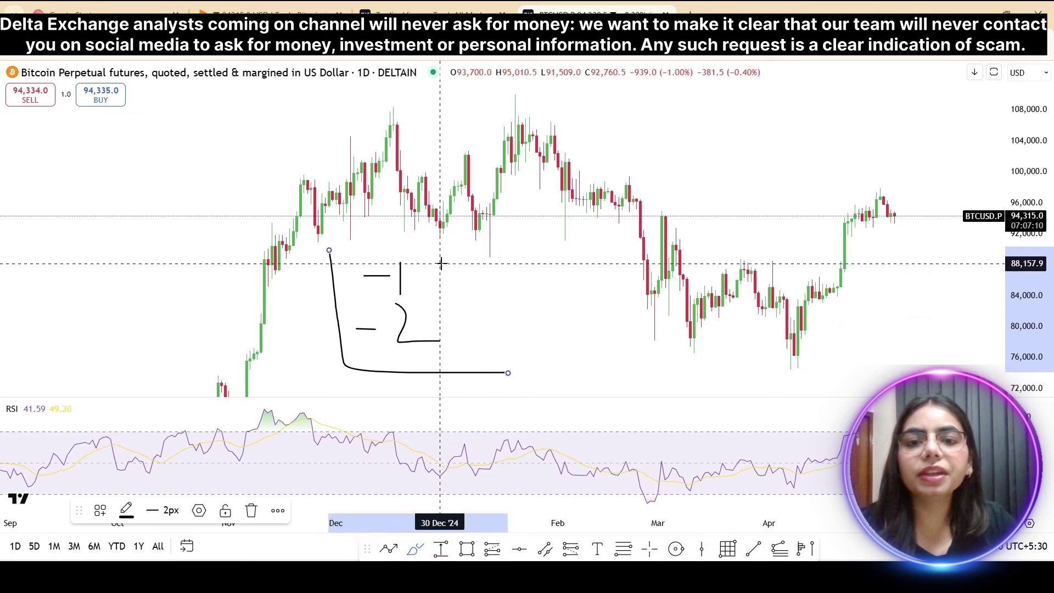
left_click_drag(447, 245, 457, 358)
left_click_drag(329, 249, 459, 248)
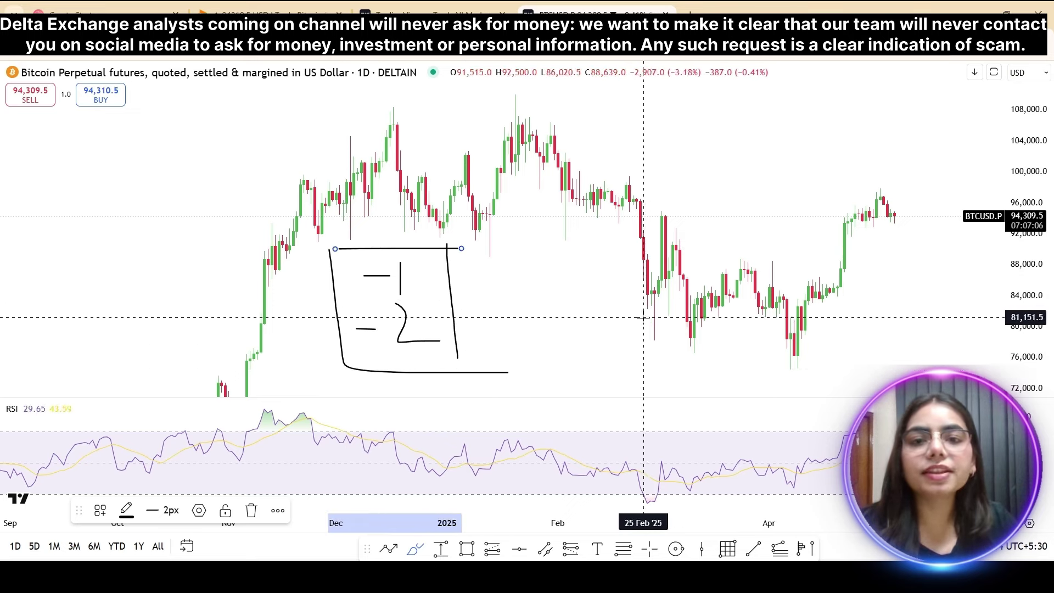
Undo the handwritten numbers and the box around them.
key("ctrl+z")
key("ctrl+z")
key("ctrl+z")
key("ctrl+z")
key("ctrl+z")
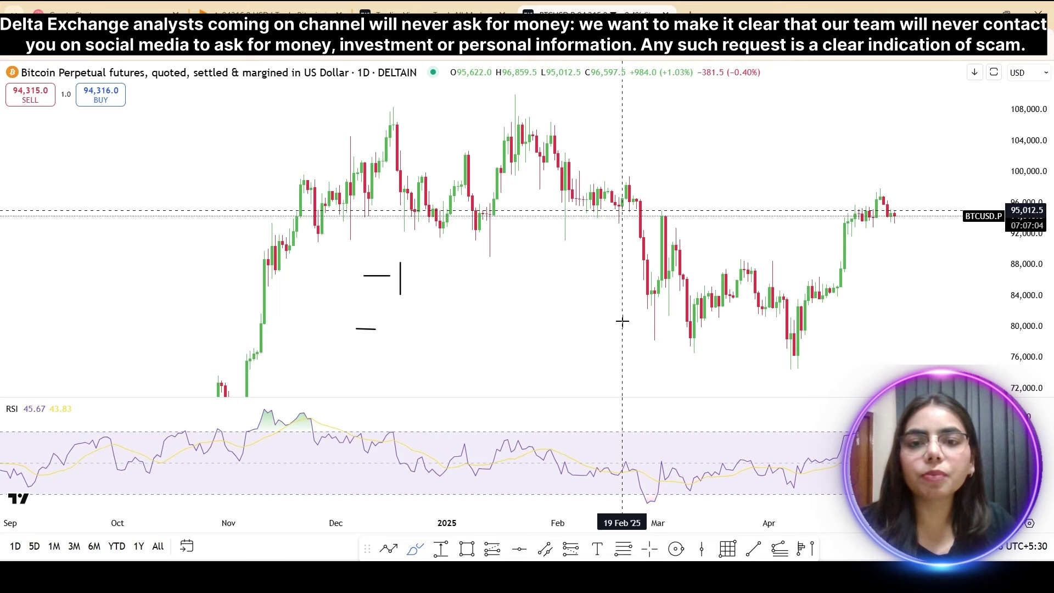
Brush-mark the most recent daily candles, with the price scale stretched for a closer view.
scroll(622, 321, "up", 5)
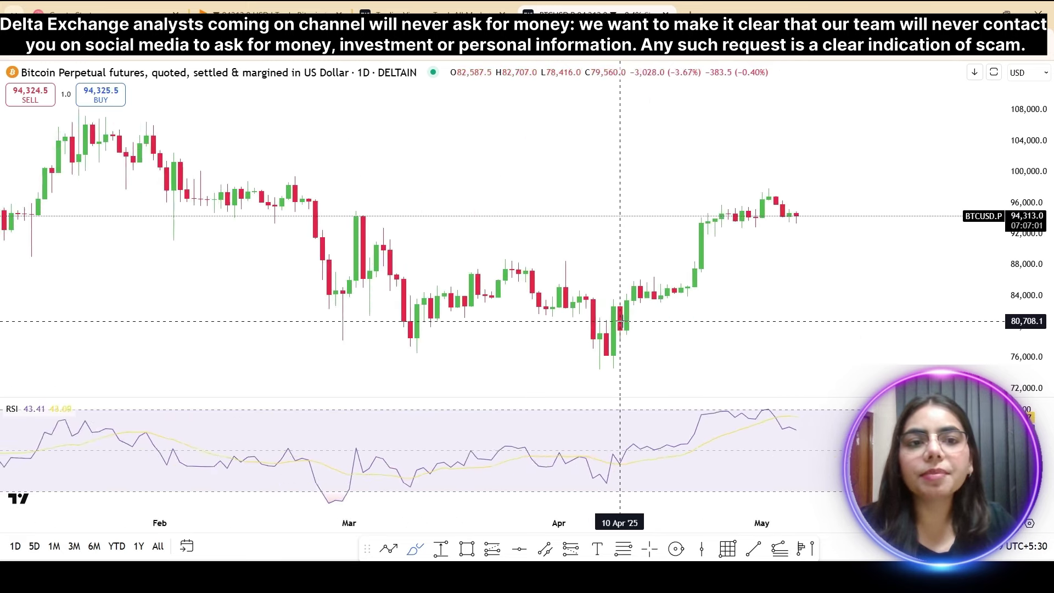
scroll(622, 321, "up", 3)
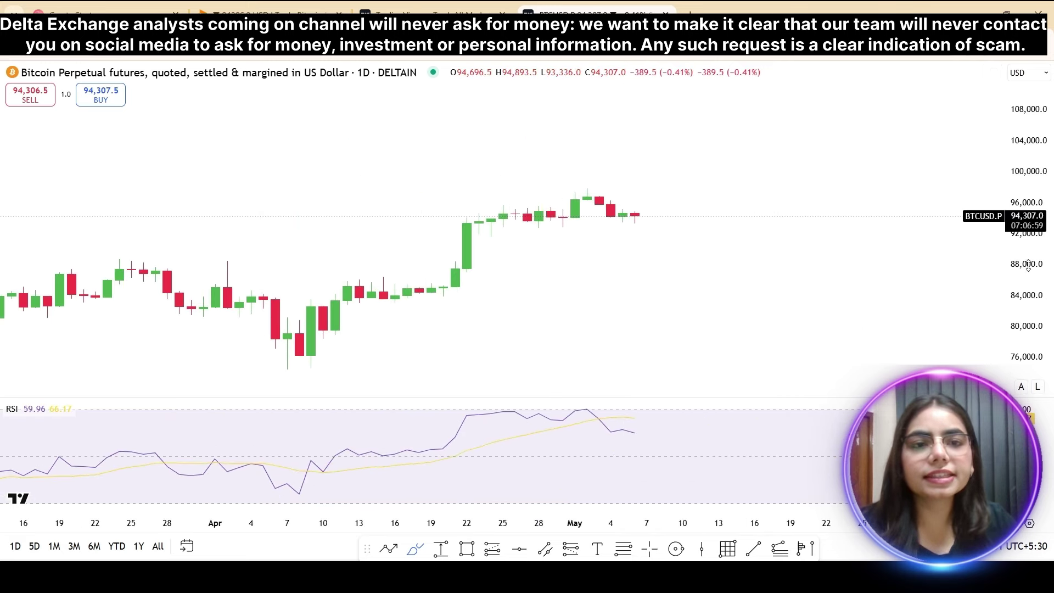
left_click_drag(1027, 265, 1019, 241)
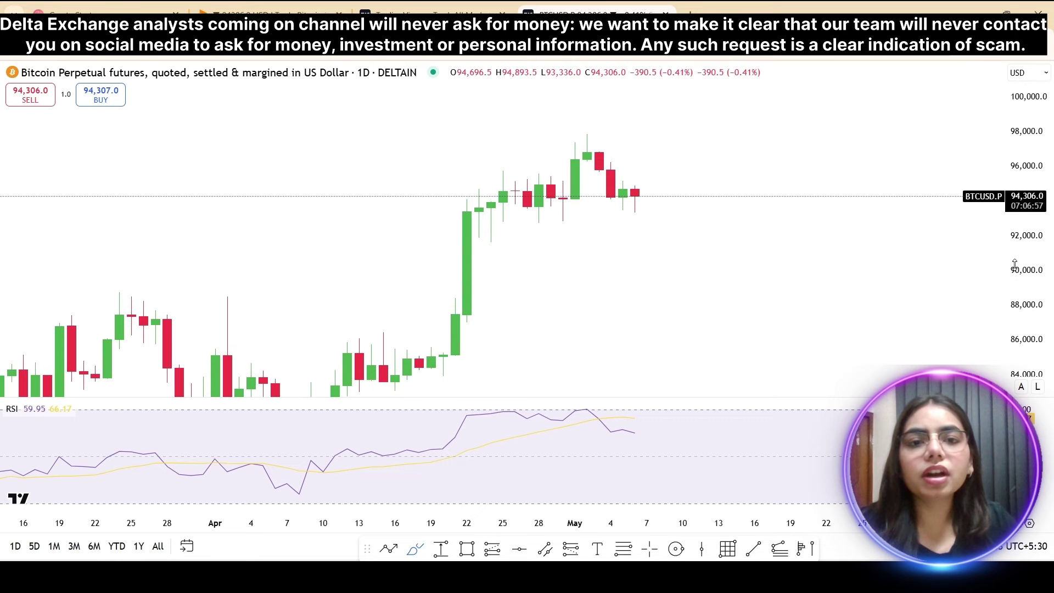
mouse_move(656, 181)
left_mouse_down()
mouse_move(637, 178)
mouse_move(623, 197)
mouse_move(645, 215)
mouse_move(647, 181)
mouse_move(623, 227)
mouse_move(611, 222)
mouse_move(623, 216)
left_mouse_up()
left_click_drag(624, 162, 647, 166)
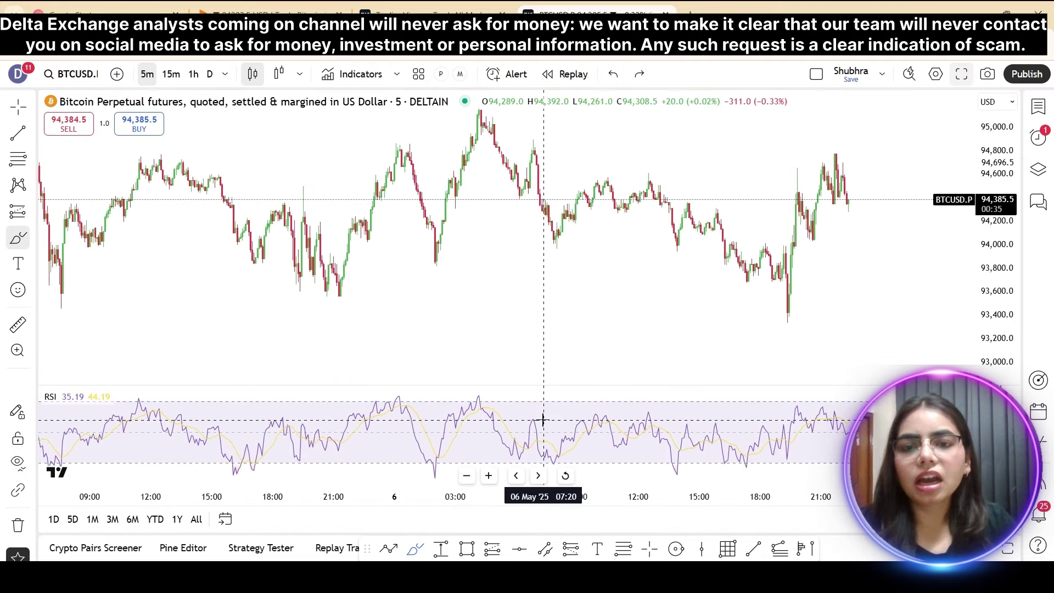
Circle the two RSI peaks above the upper band and two RSI troughs below the lower band on the 5-minute chart.
mouse_move(406, 399)
left_mouse_down()
mouse_move(381, 381)
mouse_move(408, 396)
left_mouse_up()
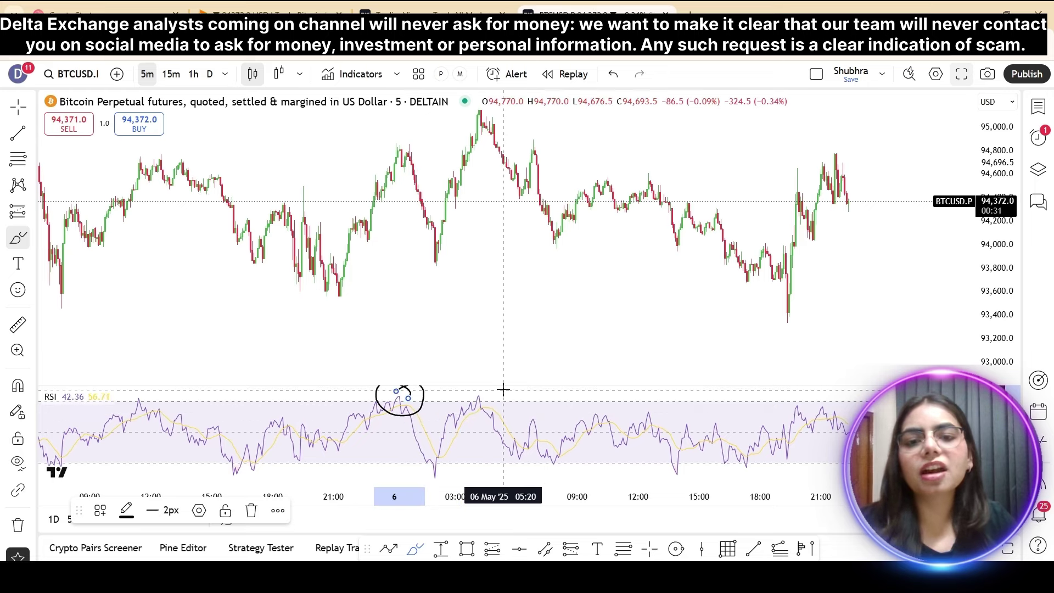
mouse_move(488, 390)
left_mouse_down()
mouse_move(451, 417)
mouse_move(490, 392)
left_mouse_up()
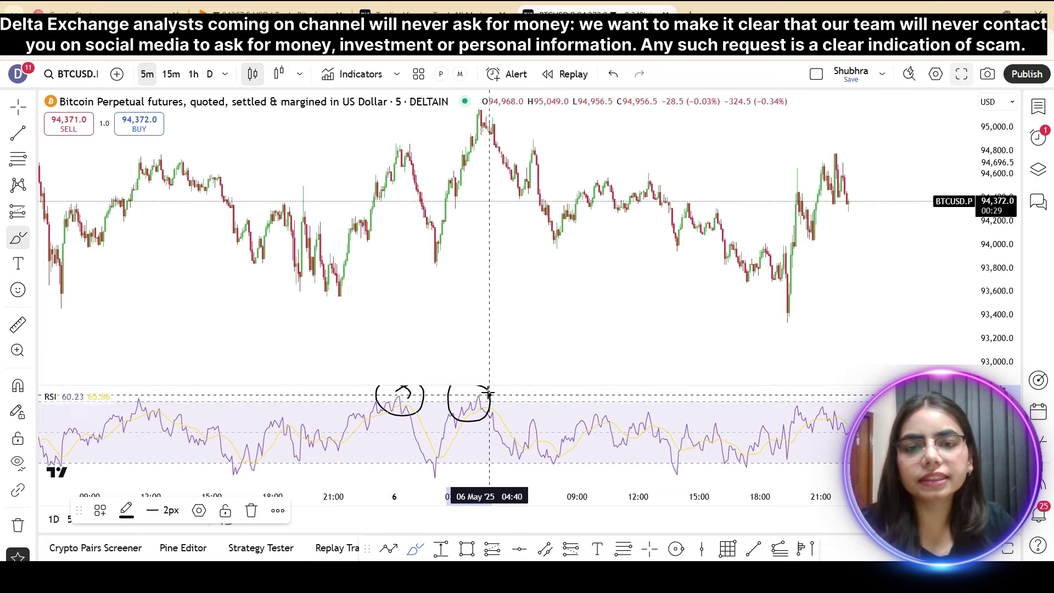
mouse_move(448, 457)
left_mouse_down()
mouse_move(411, 464)
mouse_move(433, 484)
mouse_move(440, 453)
left_mouse_up()
mouse_move(254, 462)
left_mouse_down()
mouse_move(258, 482)
mouse_move(224, 466)
mouse_move(229, 451)
mouse_move(244, 451)
left_mouse_up()
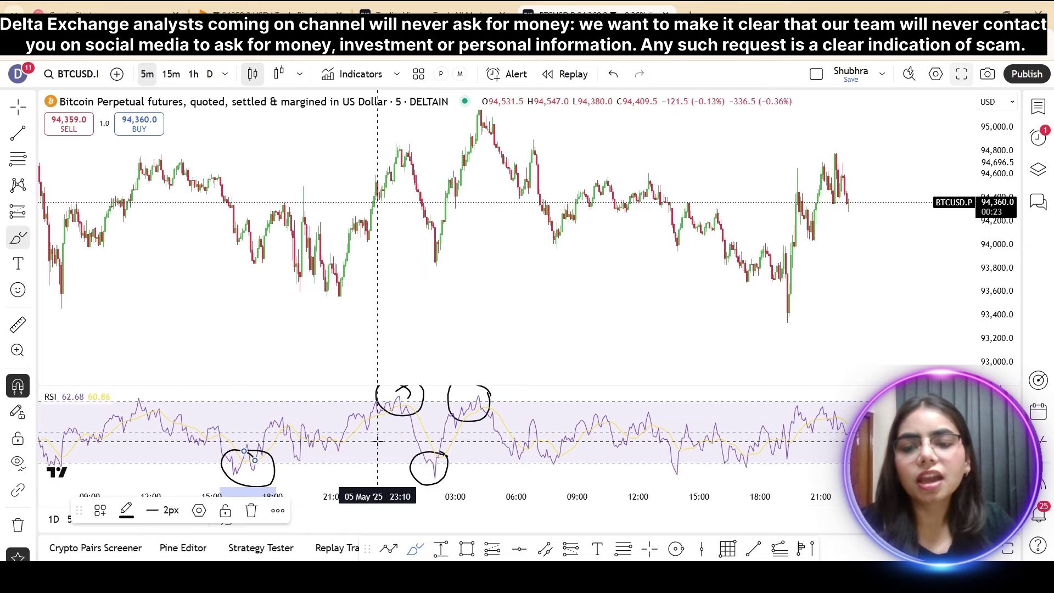
Undo the brush circles around the RSI peaks and troughs.
key("ctrl+z")
key("ctrl+z")
key("ctrl+z")
key("ctrl+z")
key("ctrl+z")
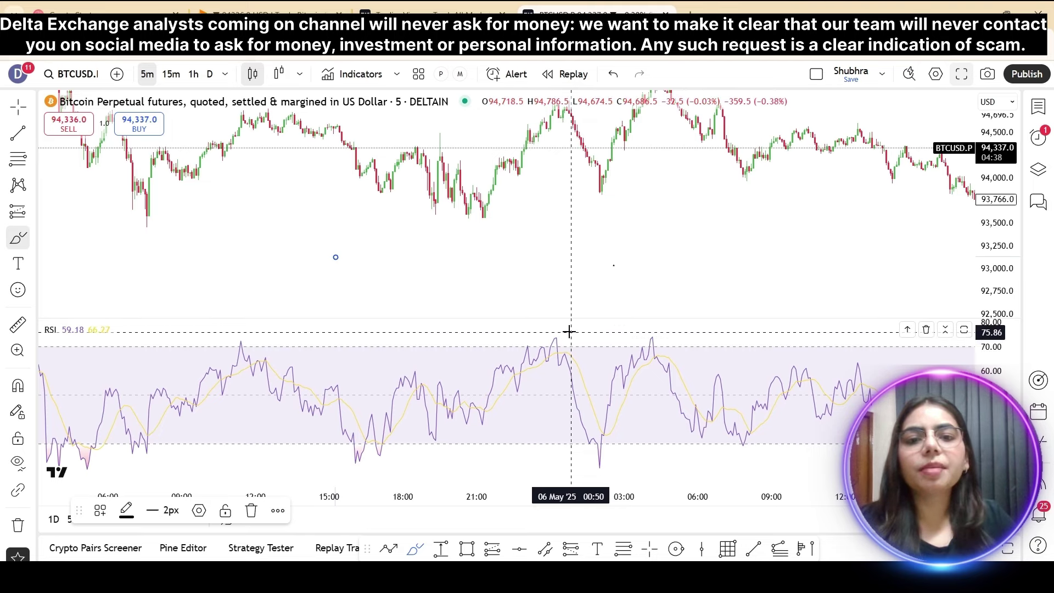
Circle the two RSI peaks above 70 and handwrite two letters D, a curve, and -2 and -1 on the price chart.
mouse_move(567, 330)
left_mouse_down()
mouse_move(540, 340)
mouse_move(546, 356)
mouse_move(567, 354)
mouse_move(574, 333)
mouse_move(557, 326)
left_mouse_up()
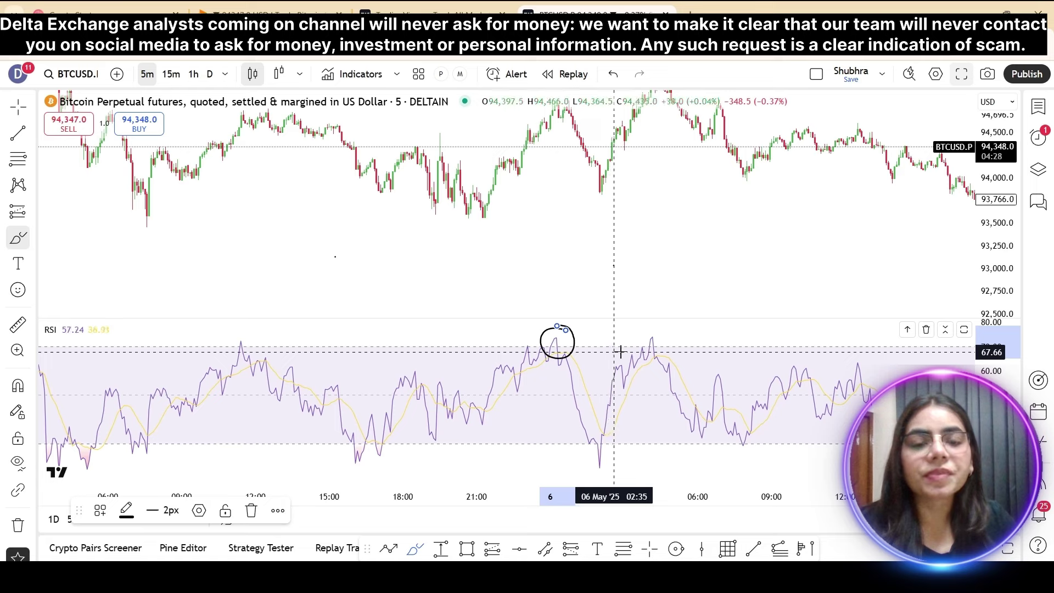
mouse_move(665, 331)
left_mouse_down()
mouse_move(647, 324)
mouse_move(626, 345)
mouse_move(651, 366)
mouse_move(674, 348)
mouse_move(652, 329)
left_mouse_up()
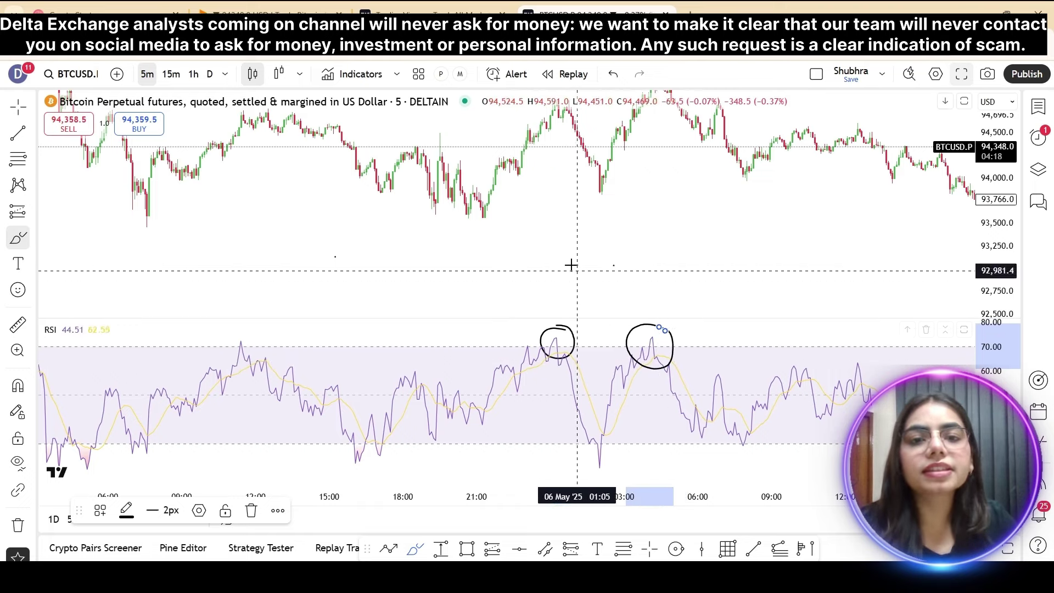
mouse_move(544, 194)
left_mouse_down()
mouse_move(543, 230)
mouse_move(544, 199)
mouse_move(563, 199)
mouse_move(567, 224)
mouse_move(536, 230)
mouse_move(576, 235)
mouse_move(576, 246)
mouse_move(600, 217)
mouse_move(606, 241)
mouse_move(569, 251)
left_mouse_up()
mouse_move(506, 261)
left_mouse_down()
mouse_move(620, 208)
mouse_move(487, 261)
mouse_move(574, 208)
mouse_move(630, 202)
left_mouse_up()
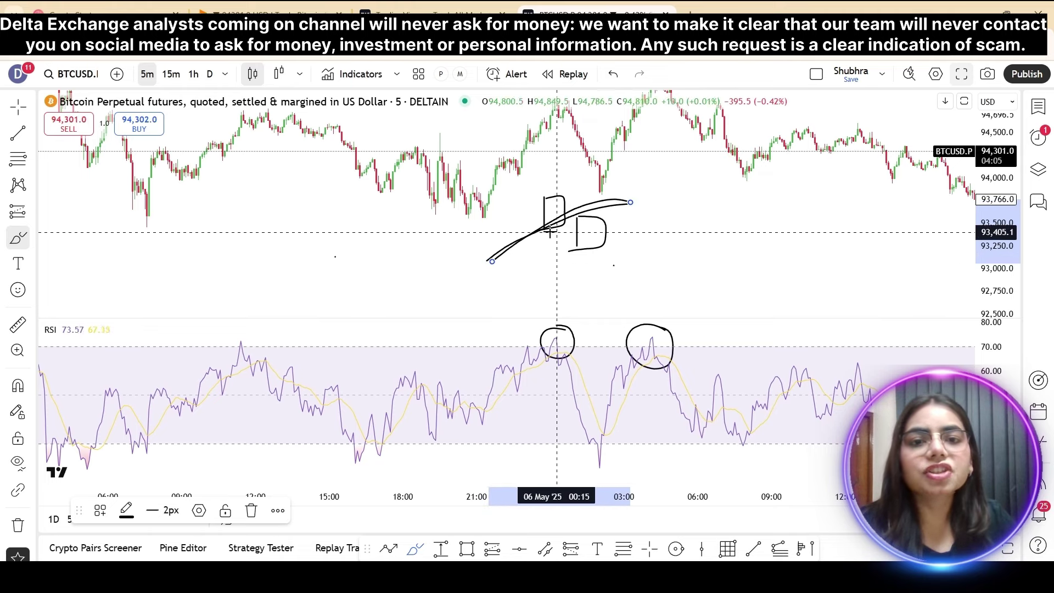
left_click_drag(548, 237, 565, 262)
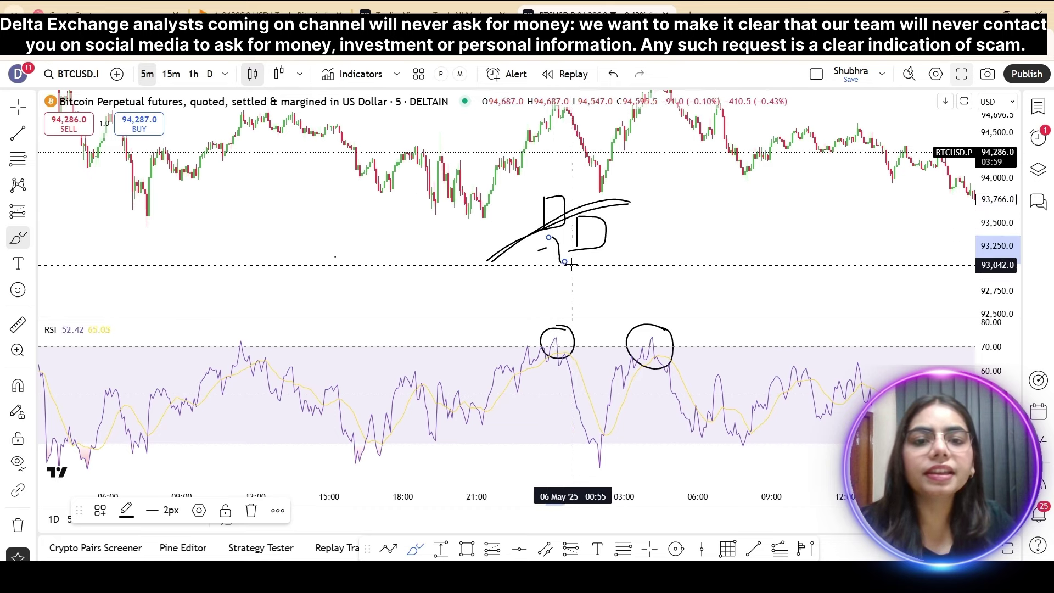
mouse_move(566, 263)
left_mouse_down()
mouse_move(599, 270)
mouse_move(624, 307)
left_mouse_up()
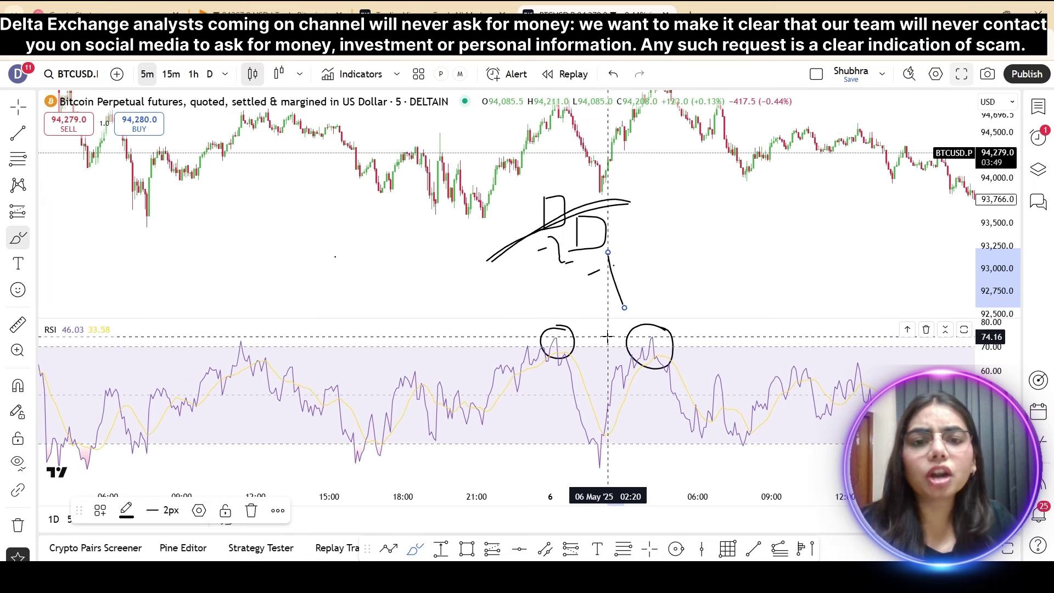
Circle the RSI trough between the two marked peaks, label it -2 and -1, and mark its rise with short strokes.
left_click(632, 440)
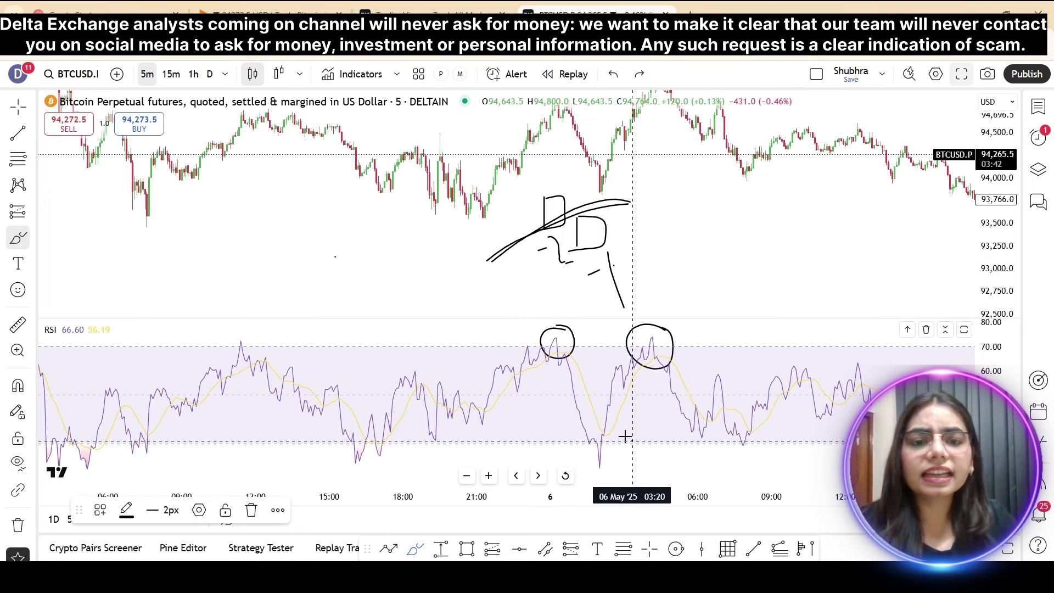
left_click_drag(629, 438, 585, 434)
left_click_drag(599, 477, 640, 451)
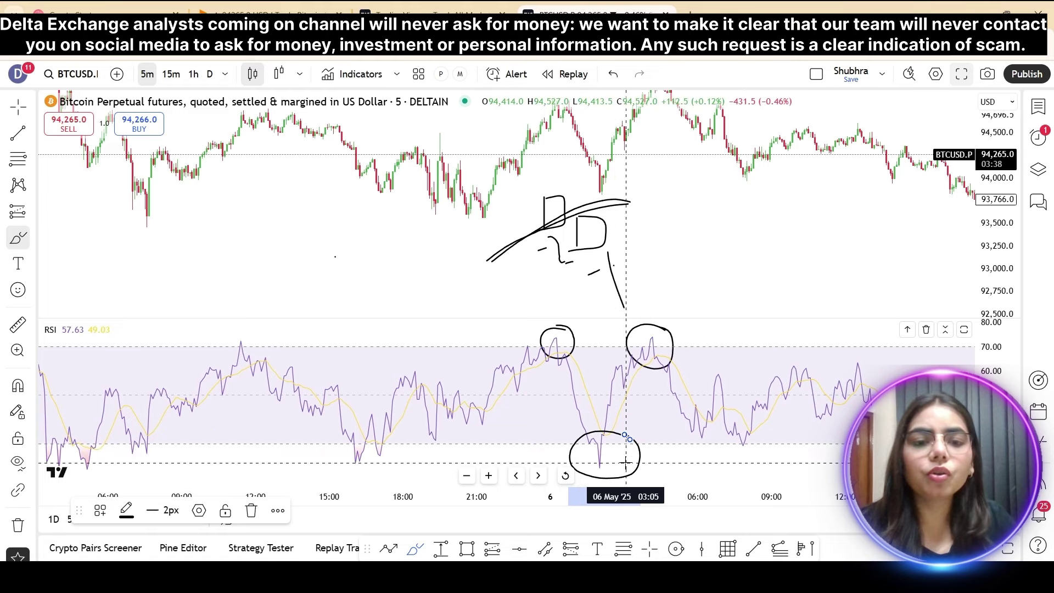
left_click_drag(626, 463, 623, 458)
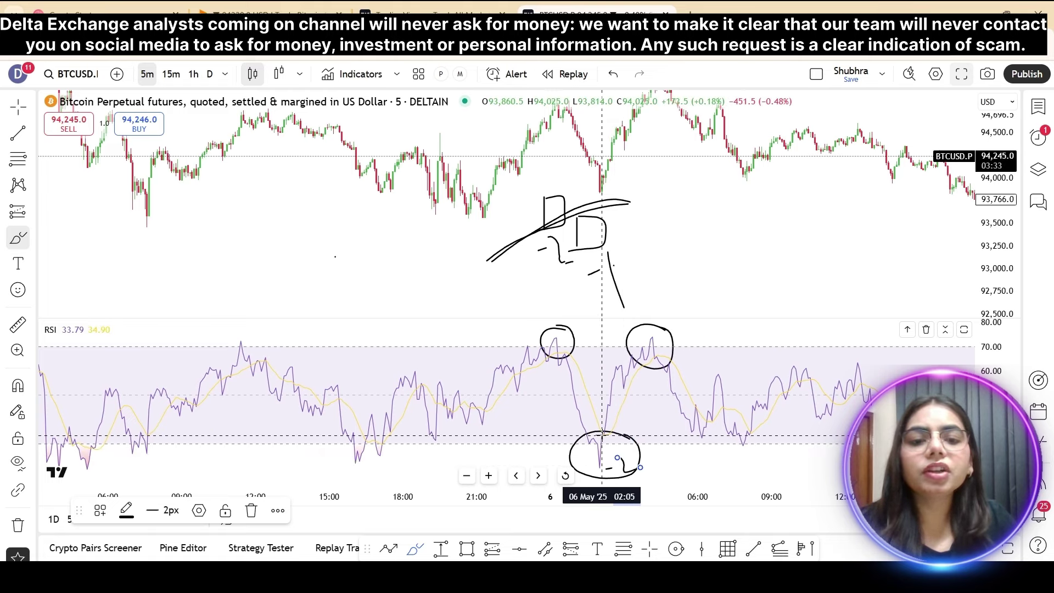
left_click_drag(635, 431, 659, 434)
left_click_drag(598, 449, 612, 436)
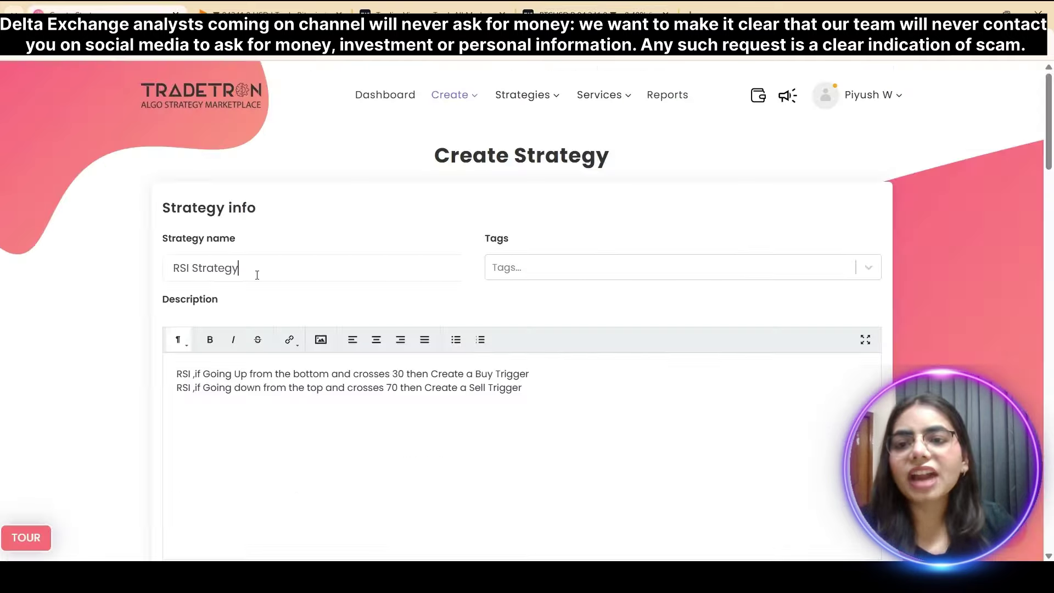
Review the strategy name and the buy and sell trigger rules in the Create Strategy form on Tradetron.
left_click_drag(239, 269, 175, 267)
left_click(317, 387)
scroll(336, 404, "down", 1)
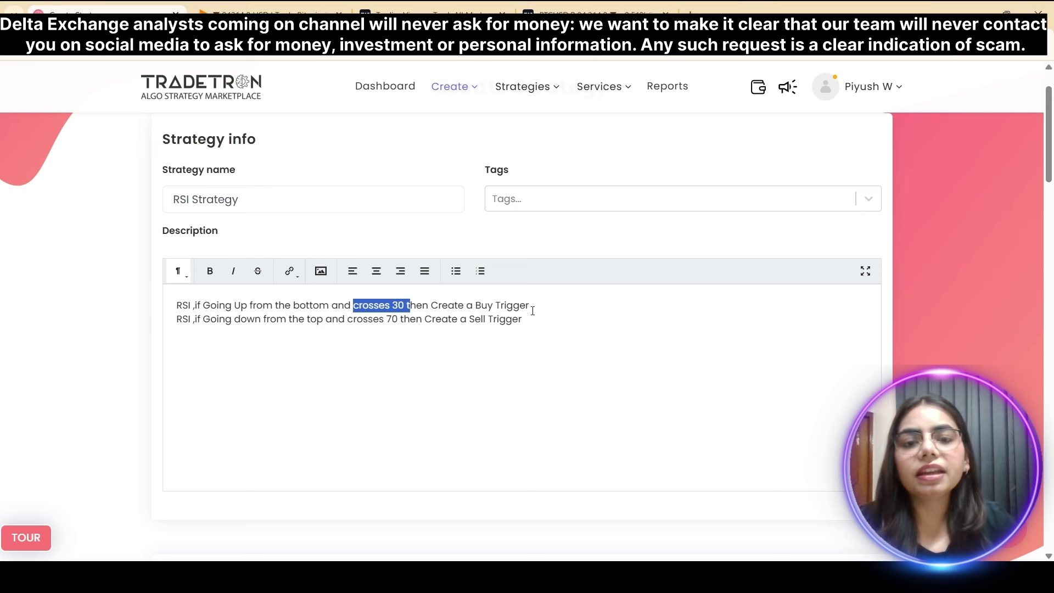
left_click_drag(533, 311, 507, 311)
left_click_drag(427, 312, 415, 313)
left_click(408, 311)
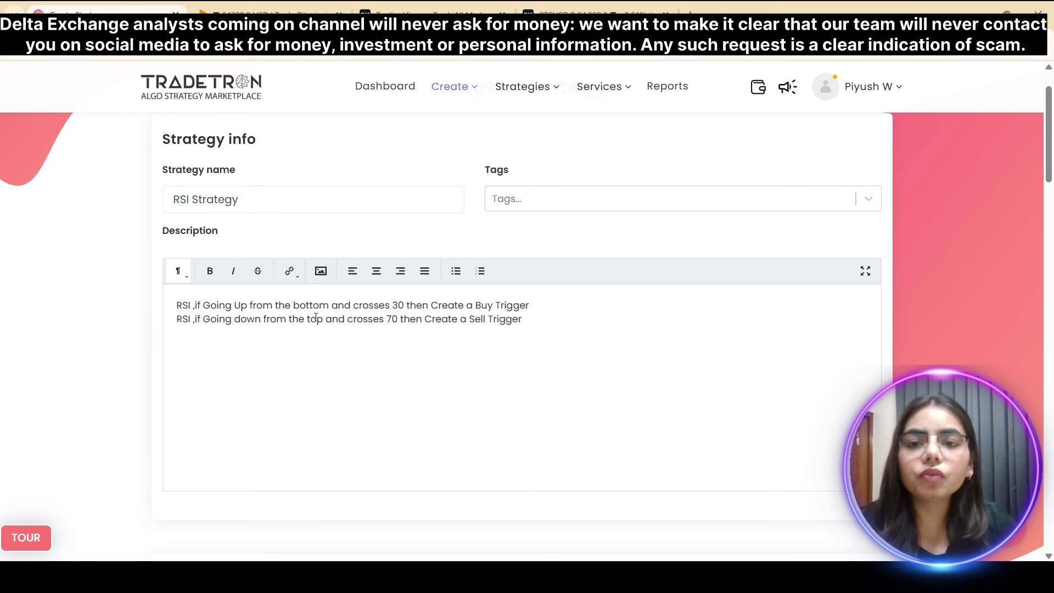
left_click_drag(379, 320, 502, 321)
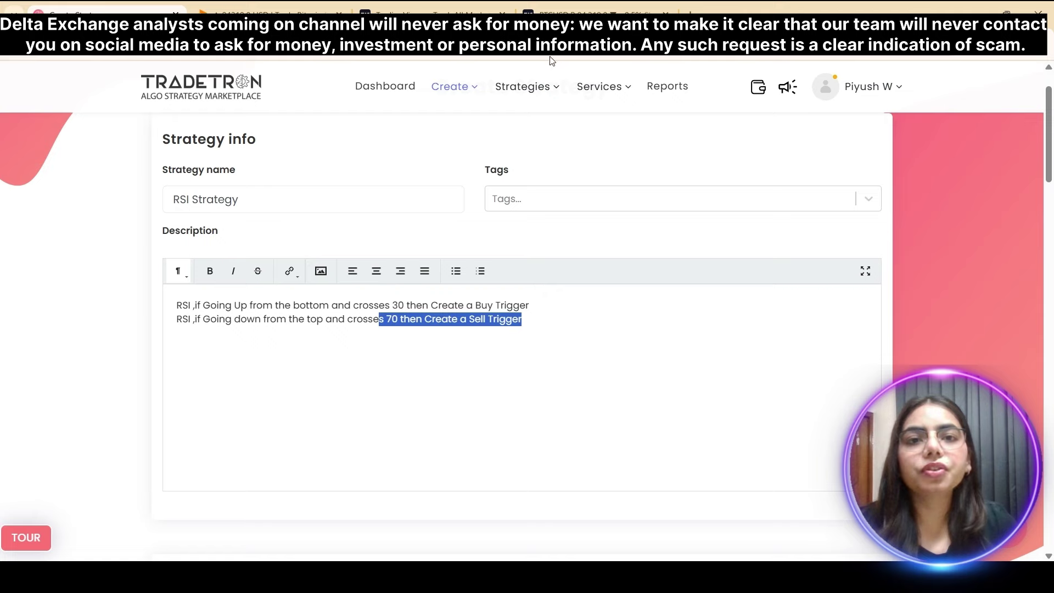
Switch to the BTCUSD chart on TradingView and brush-mark the RSI's fall from the first circled peak and rise from the circled trough.
left_click(554, 10)
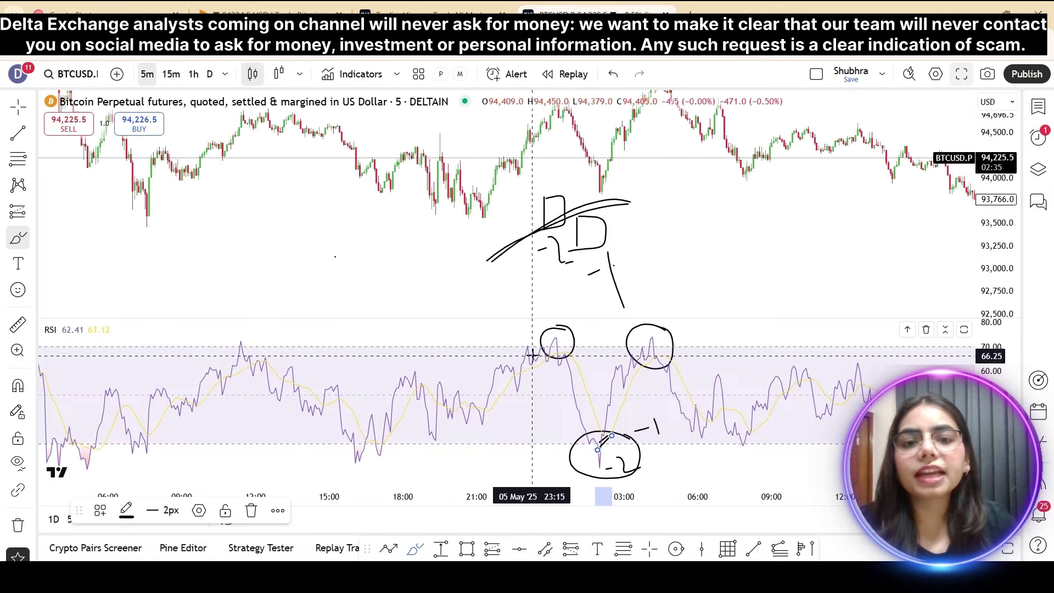
mouse_move(556, 331)
left_mouse_down()
mouse_move(566, 359)
mouse_move(579, 353)
left_mouse_up()
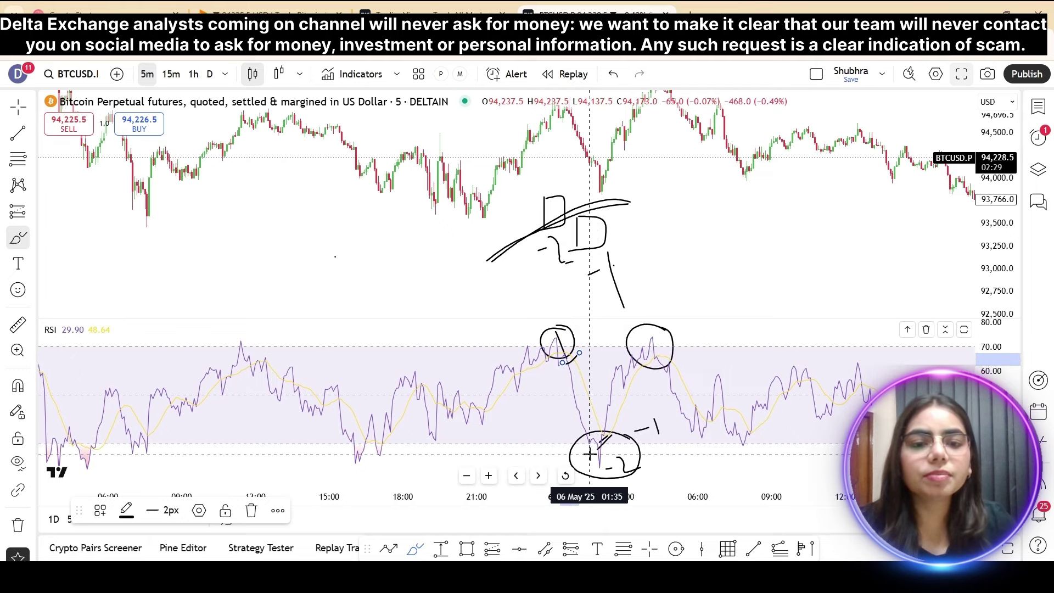
mouse_move(595, 450)
left_mouse_down()
mouse_move(603, 469)
mouse_move(628, 447)
left_mouse_up()
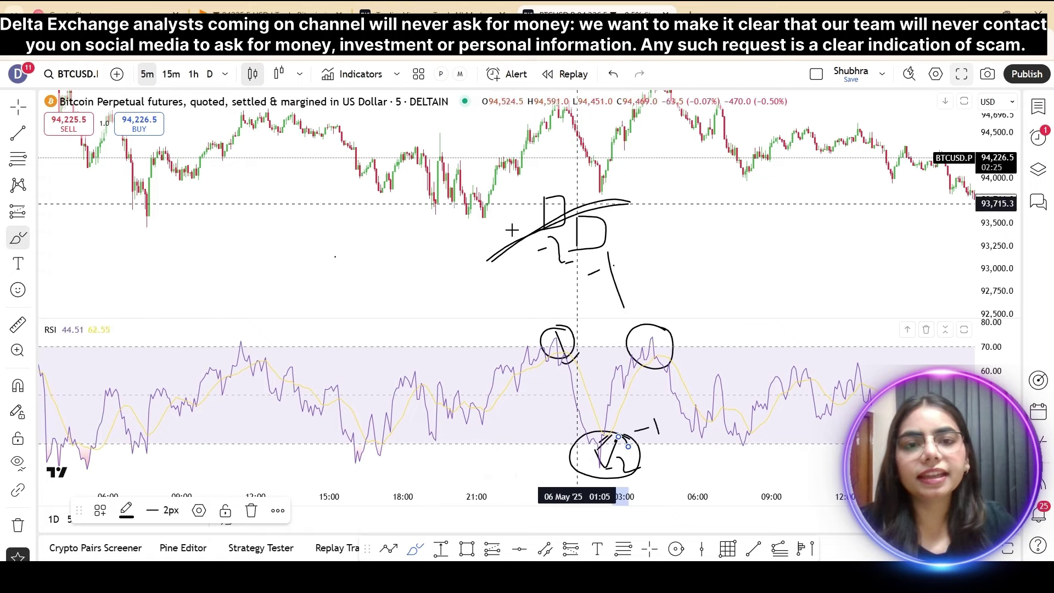
Switch to Tradetron and add a Position keyword with series RSI and position -1 to the entry condition.
left_click(70, 10)
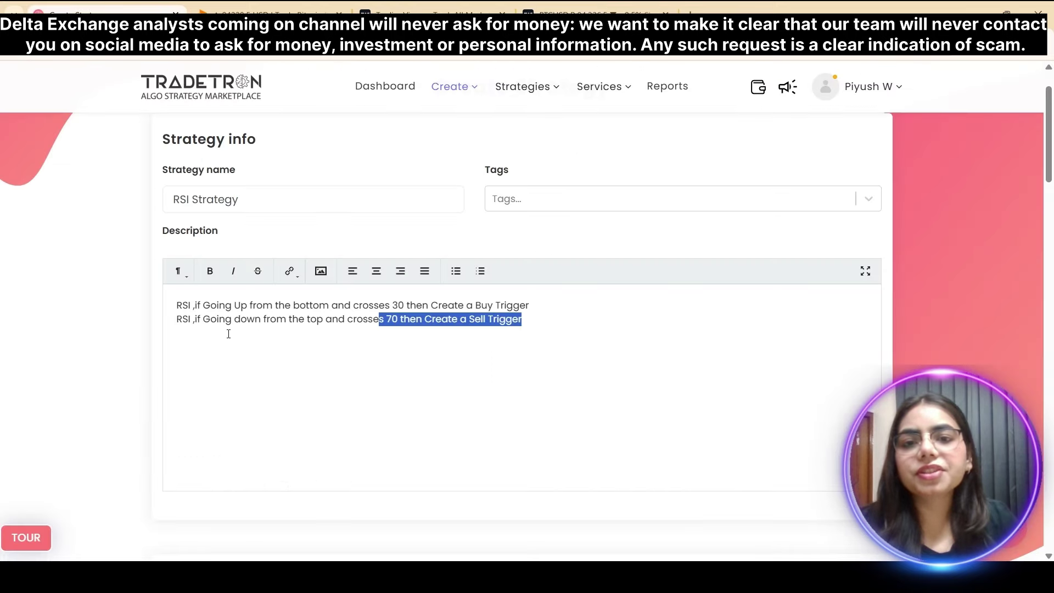
scroll(348, 392, "down", 9)
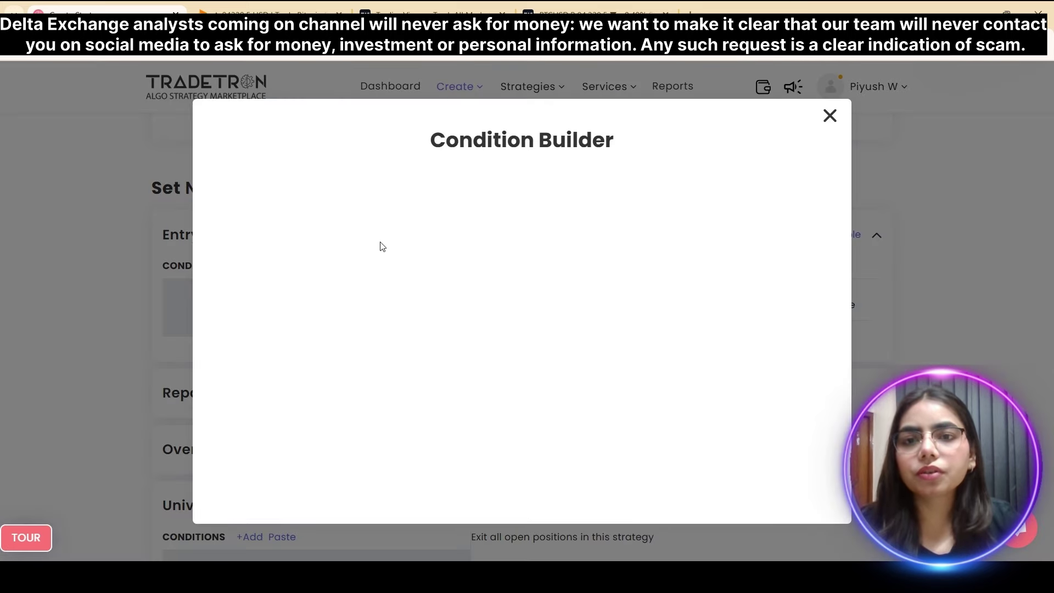
left_click(277, 215)
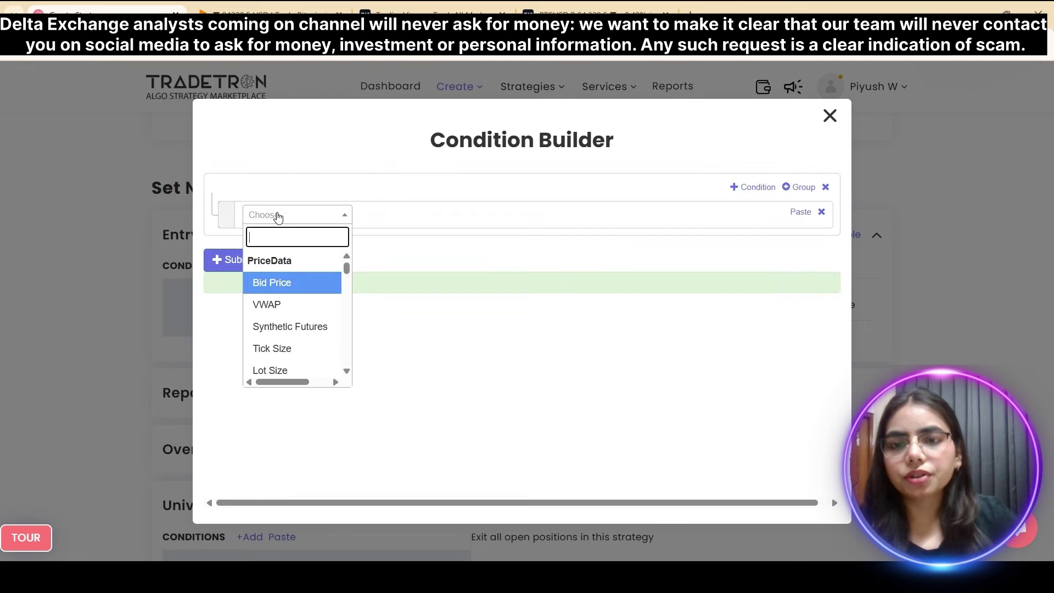
type("position")
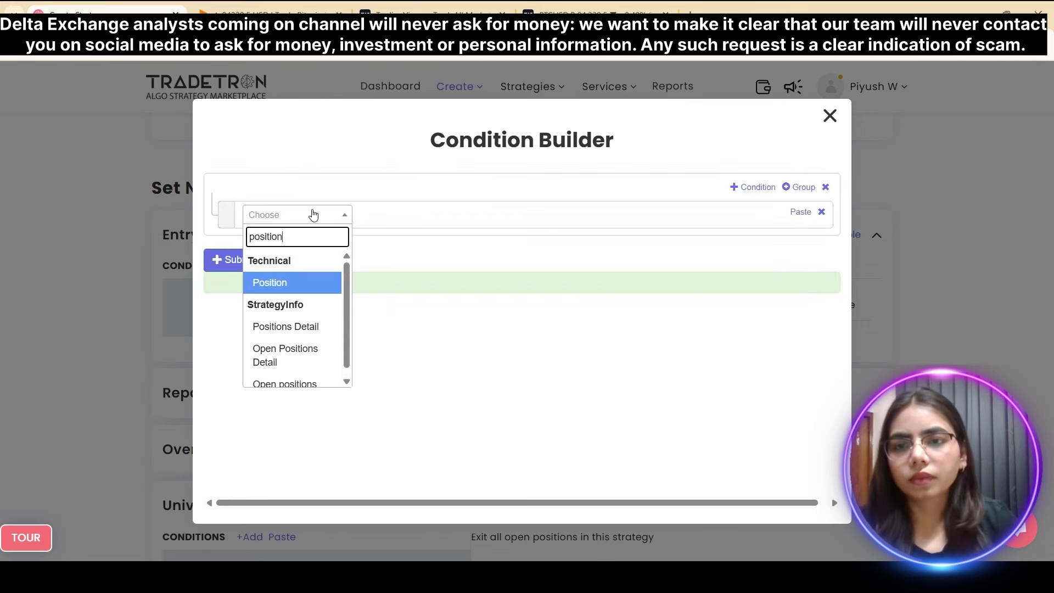
left_click(297, 290)
left_click(450, 280)
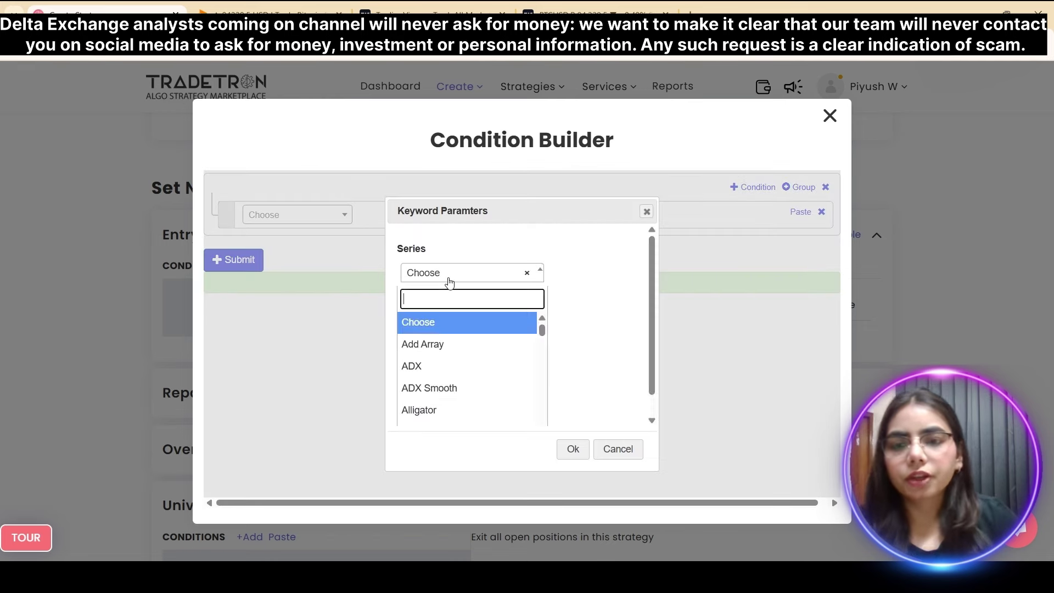
type("RSI")
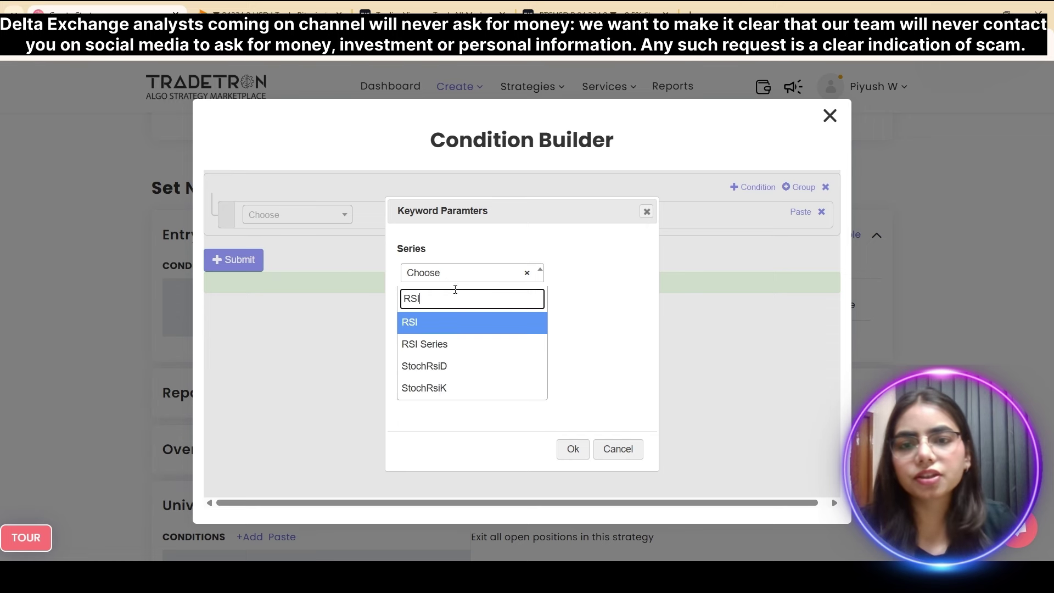
left_click(448, 329)
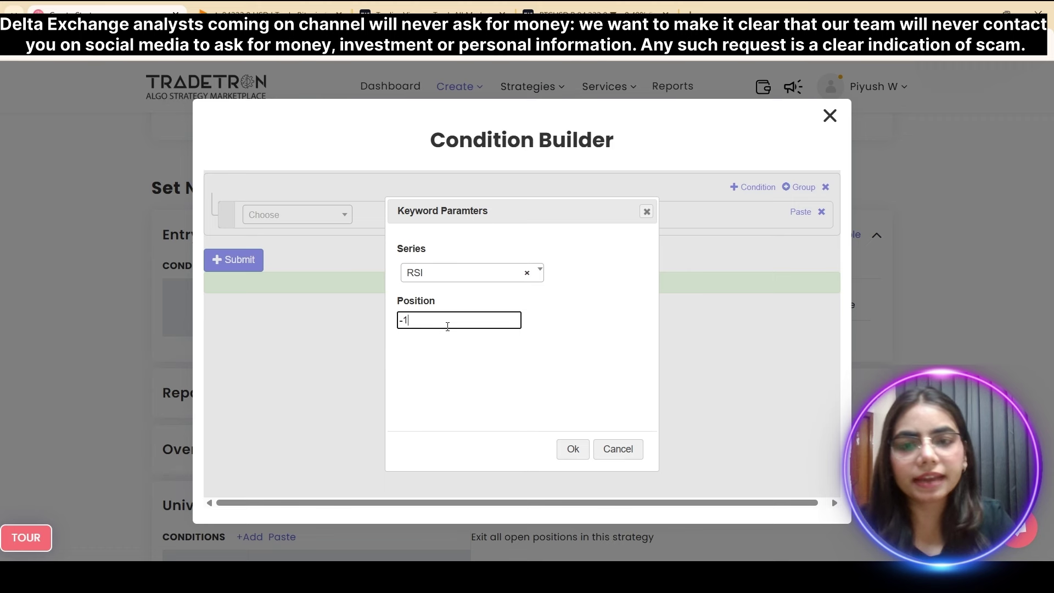
left_click(572, 448)
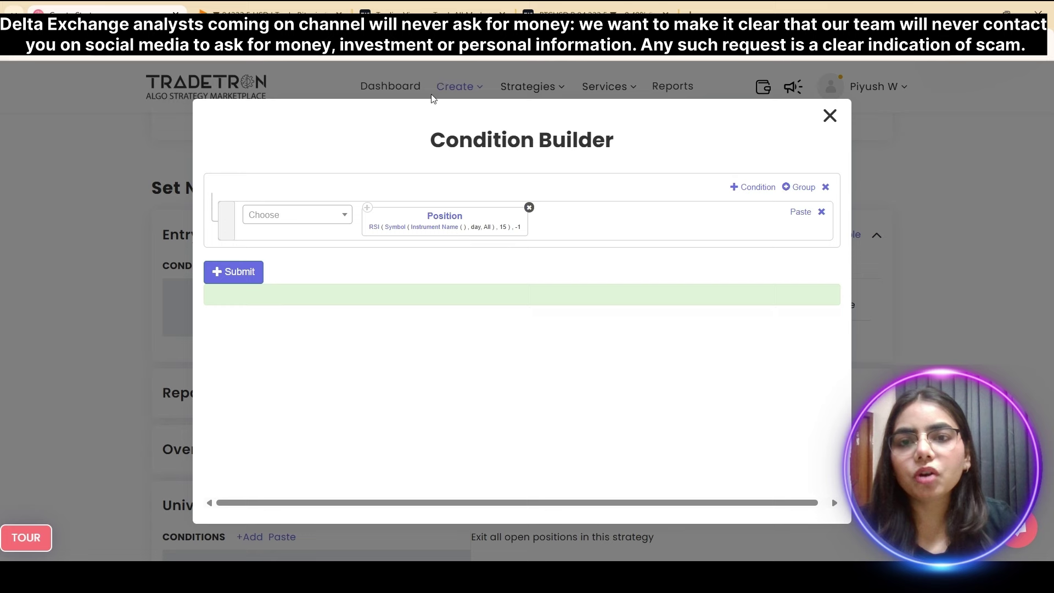
Review the Ohlc and Period parameters of the RSI keyword.
left_click(375, 233)
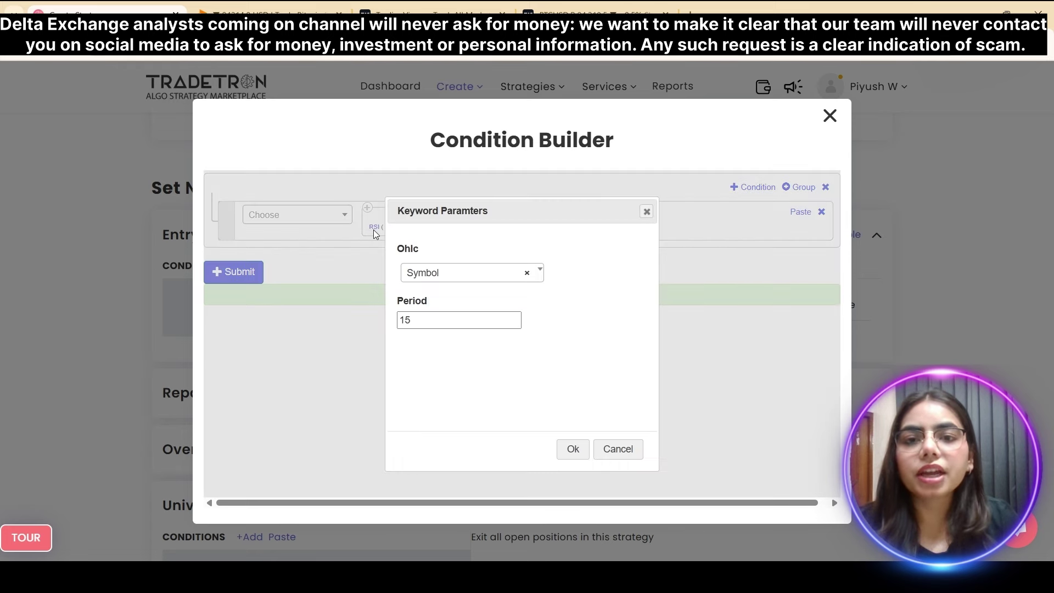
left_click_drag(432, 322, 395, 324)
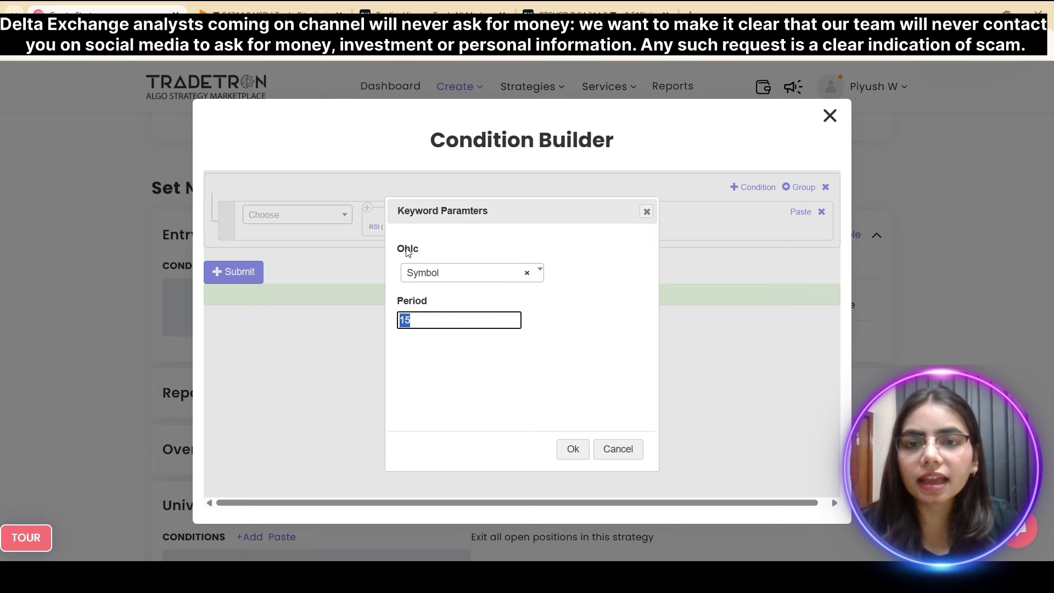
left_click_drag(393, 251, 455, 256)
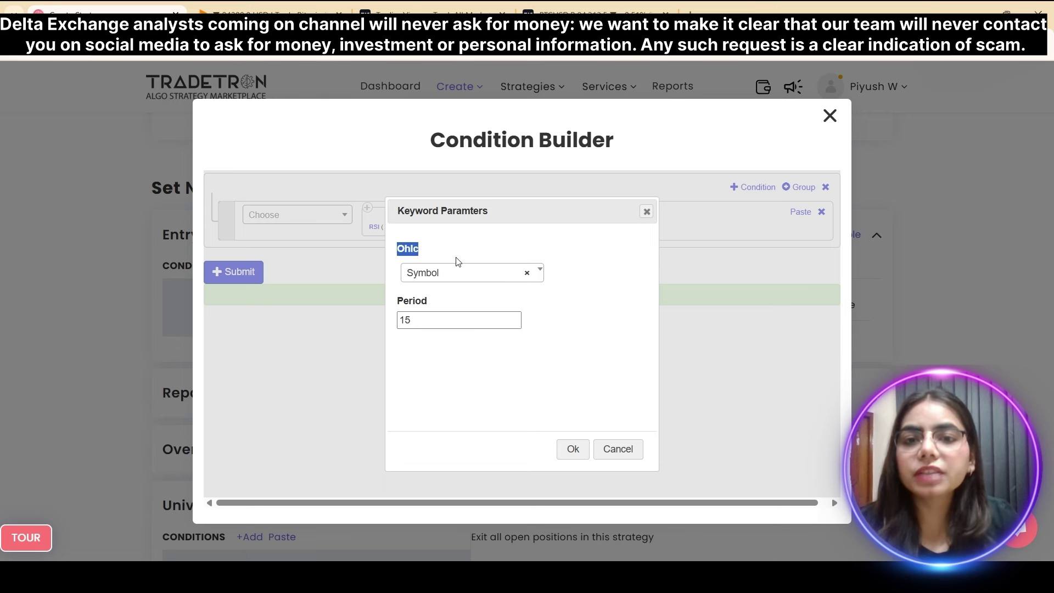
left_click(580, 449)
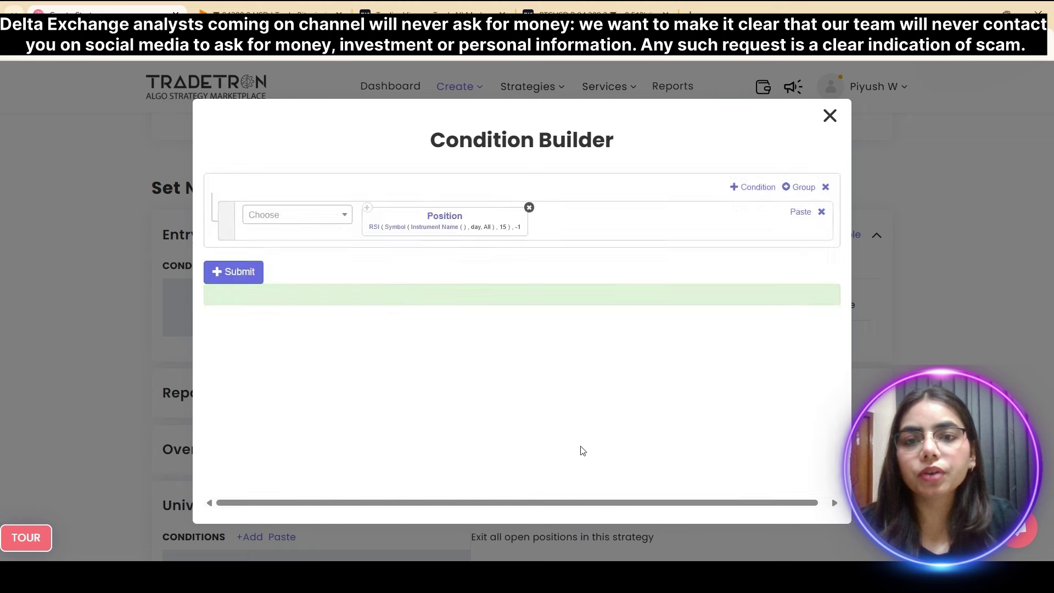
Set the candle type of the RSI's Symbol keyword to 15m.
left_click(394, 231)
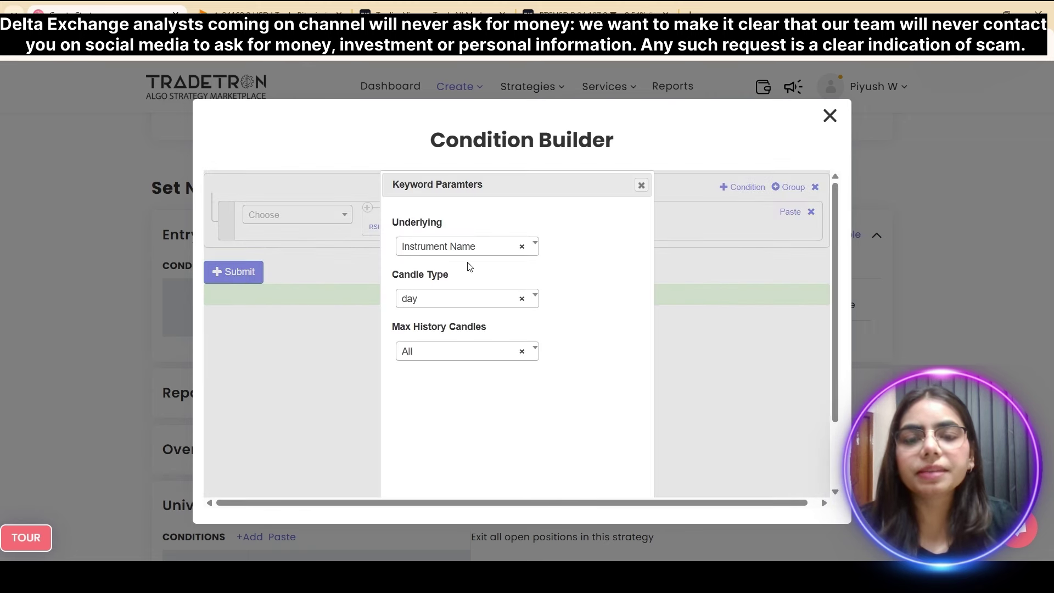
left_click(469, 306)
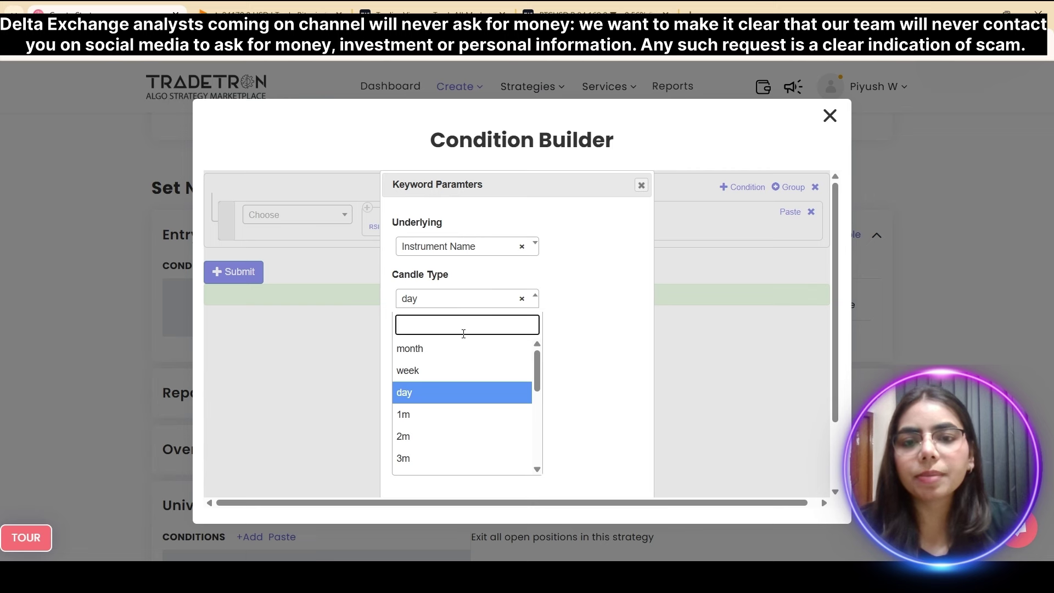
type("15")
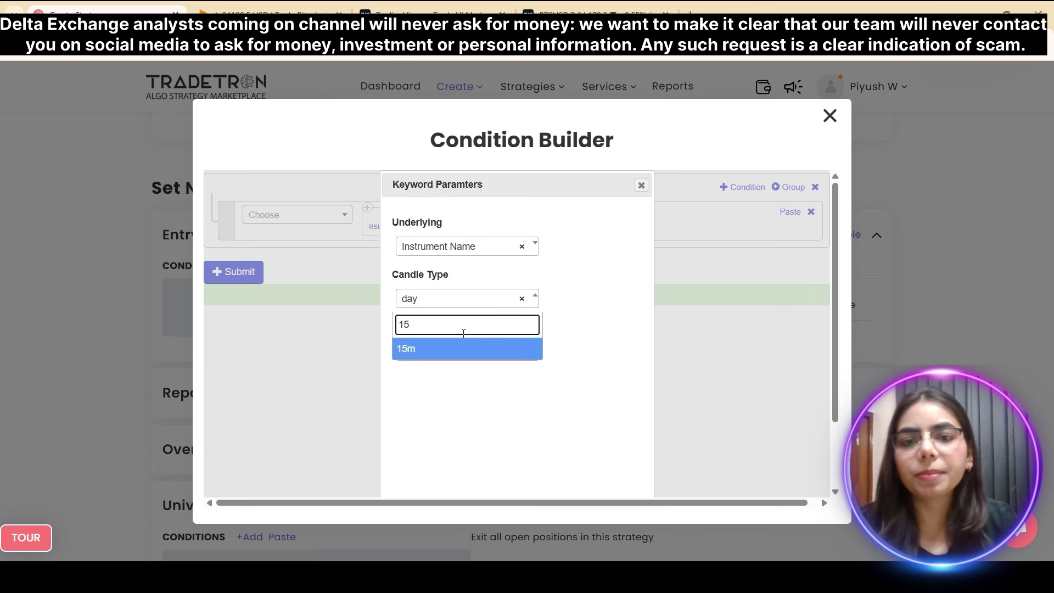
left_click(463, 358)
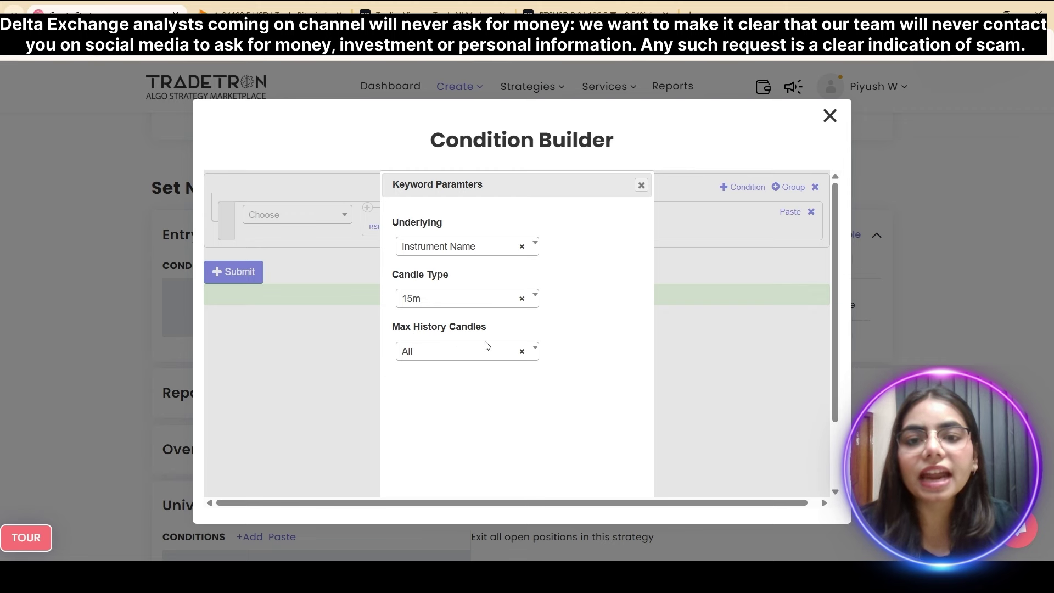
scroll(537, 406, "down", 3)
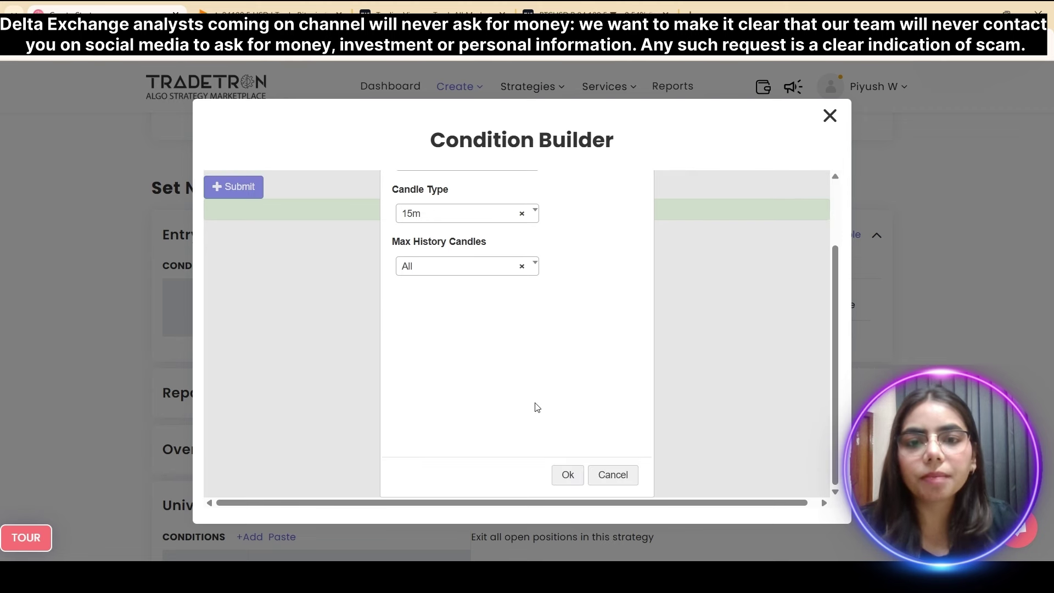
left_click(567, 475)
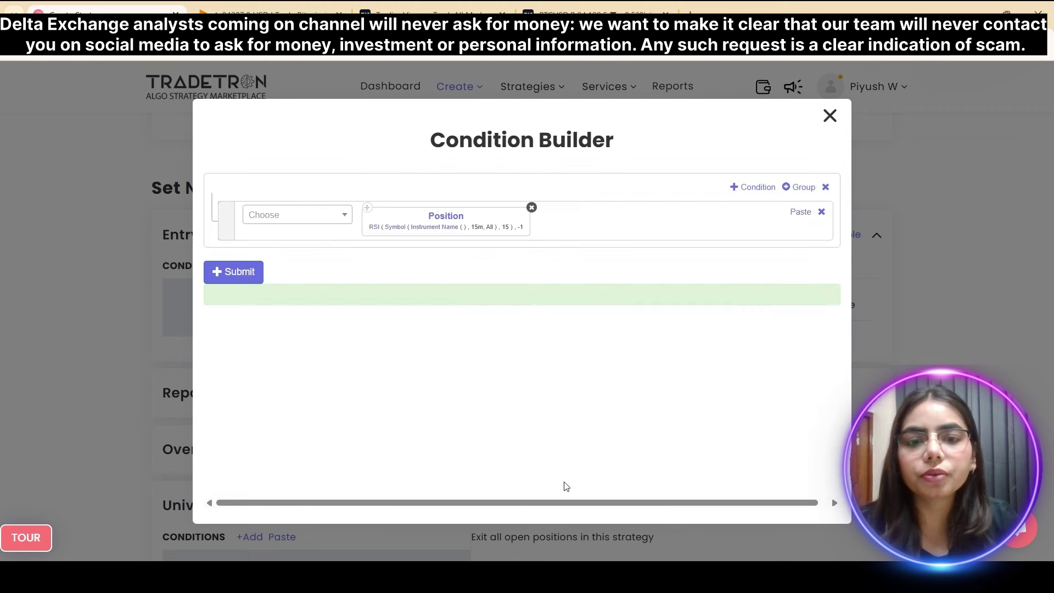
Choose DELTAINDIA as the exchange in the condition's Instrument Name parameters.
left_click(429, 233)
left_click(328, 263)
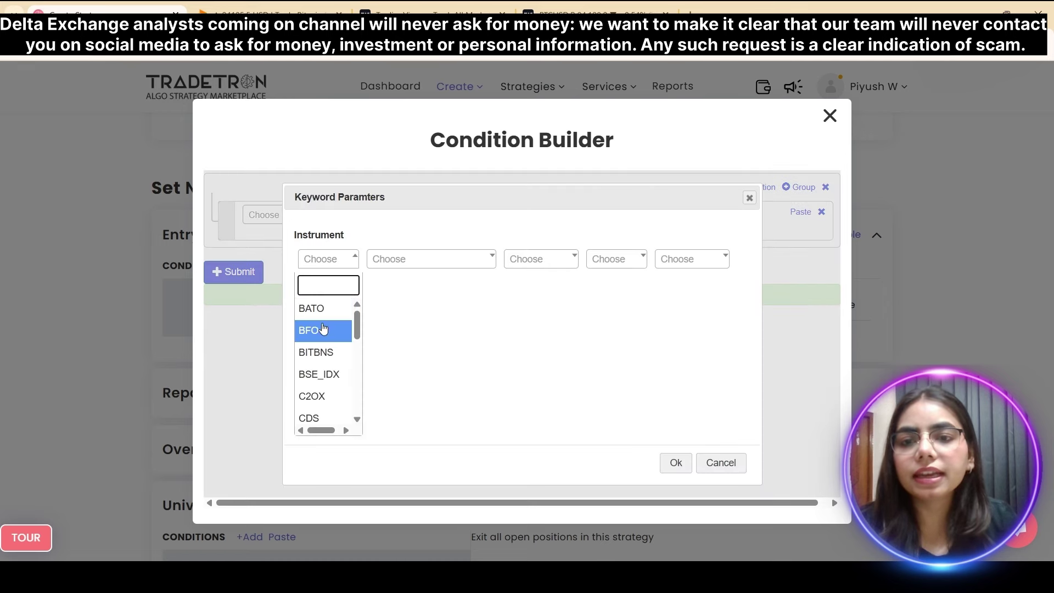
scroll(322, 372, "down", 1)
scroll(323, 372, "down", 5)
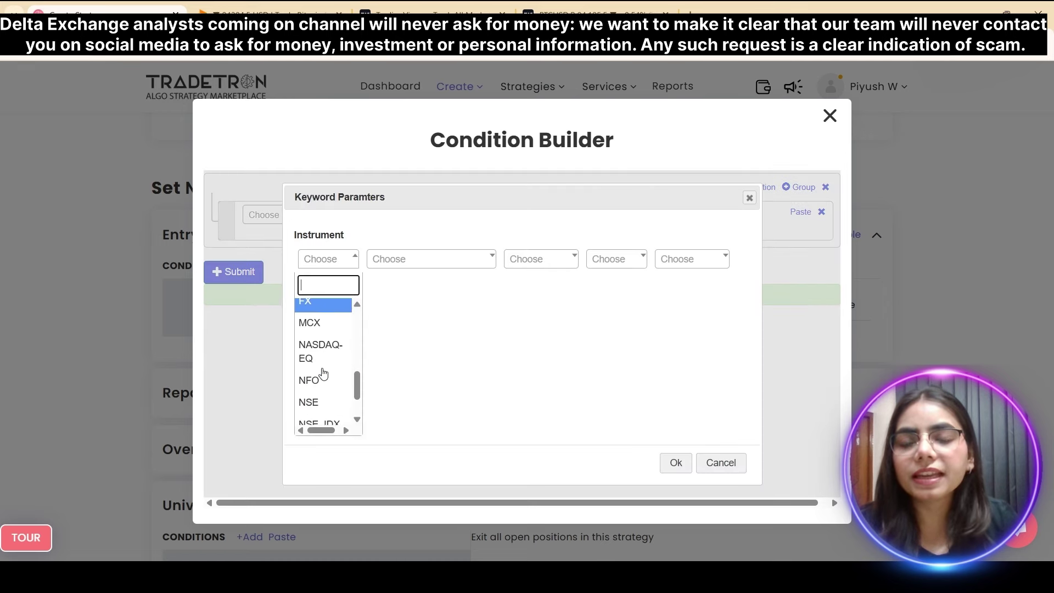
scroll(323, 372, "up", 3)
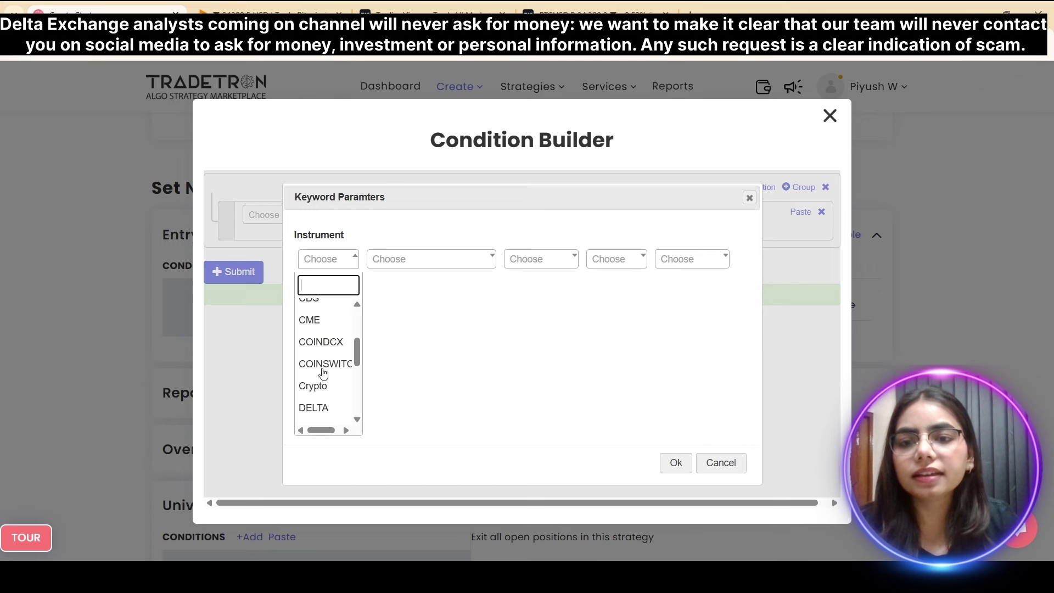
scroll(323, 372, "down", 1)
left_click(324, 371)
Set the instrument to DELTAINDIA - DIN-BTCUSD with expiry 2099-12-31 and apply it to the Position keyword.
left_click(421, 270)
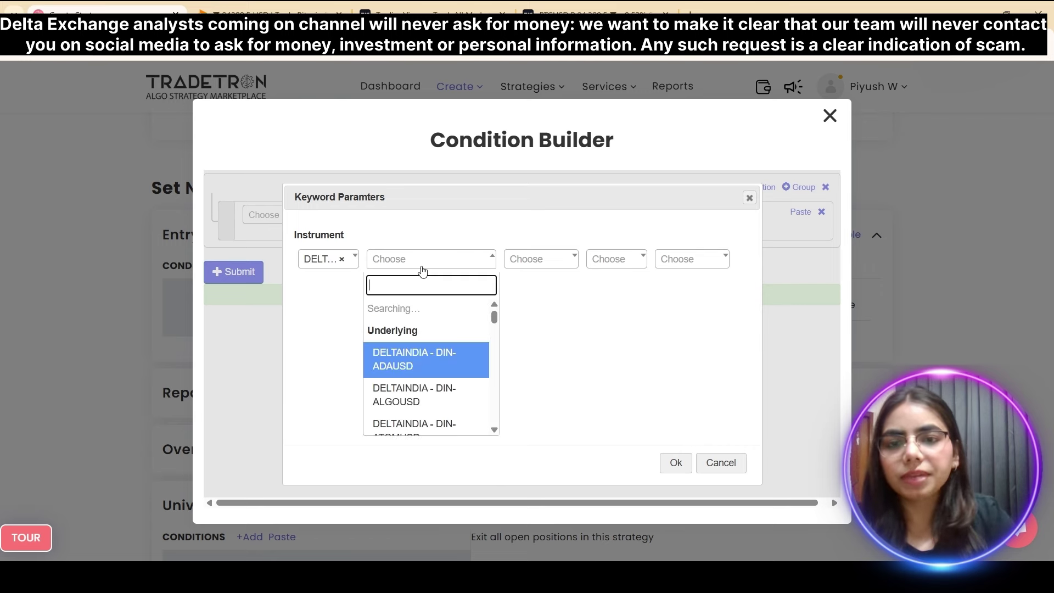
scroll(400, 367, "down", 8)
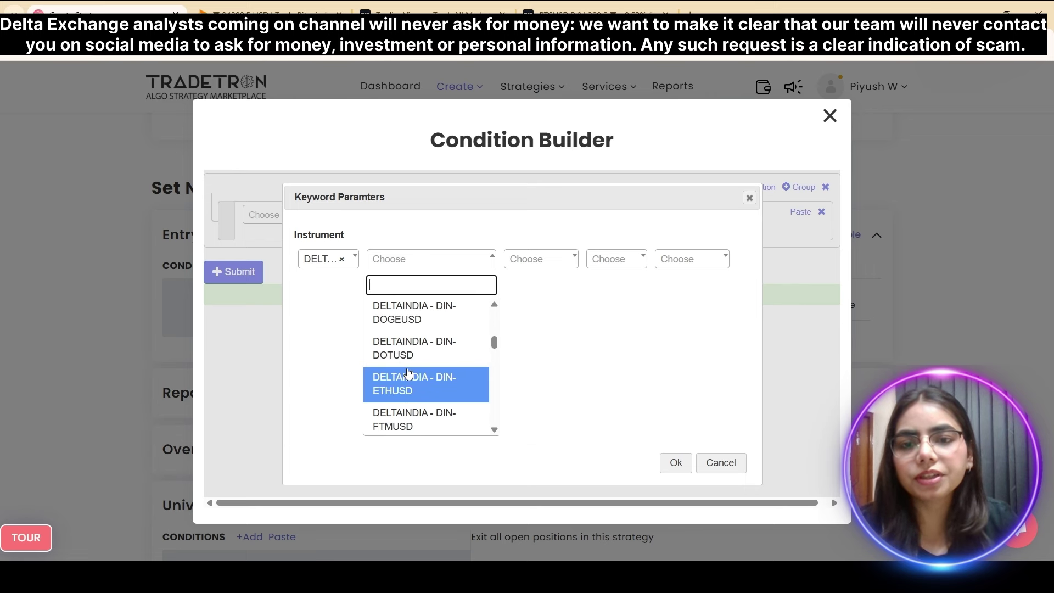
scroll(406, 373, "up", 10)
scroll(406, 395, "down", 3)
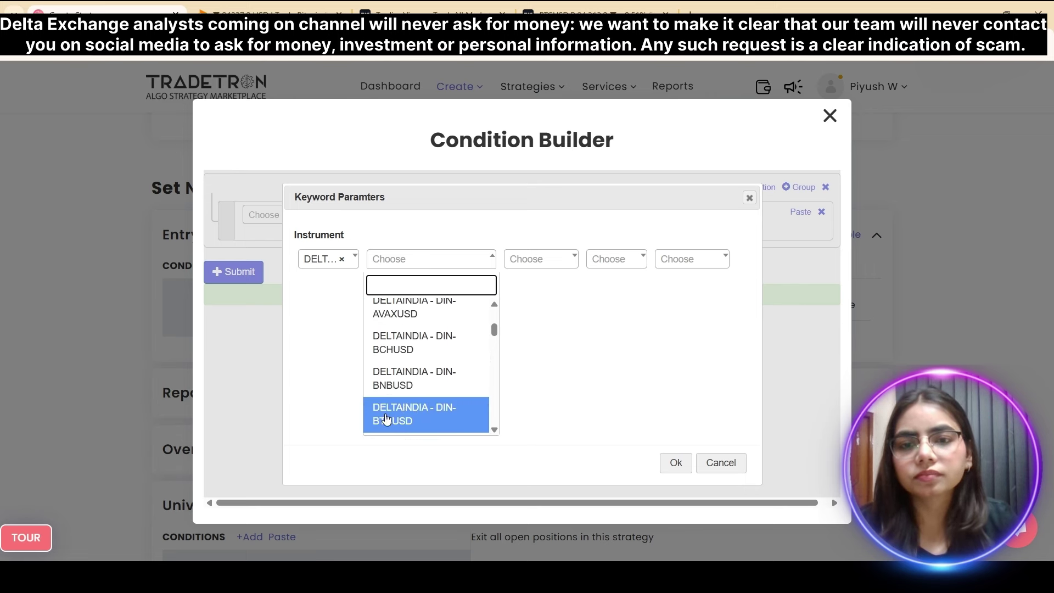
left_click(404, 417)
left_click(551, 262)
scroll(543, 356, "down", 5)
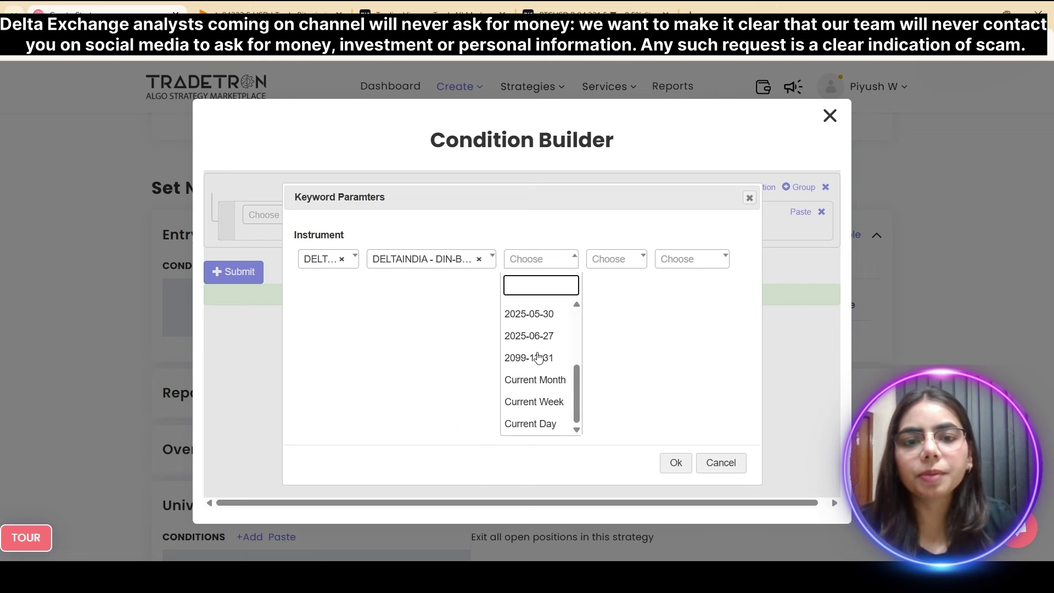
left_click(539, 358)
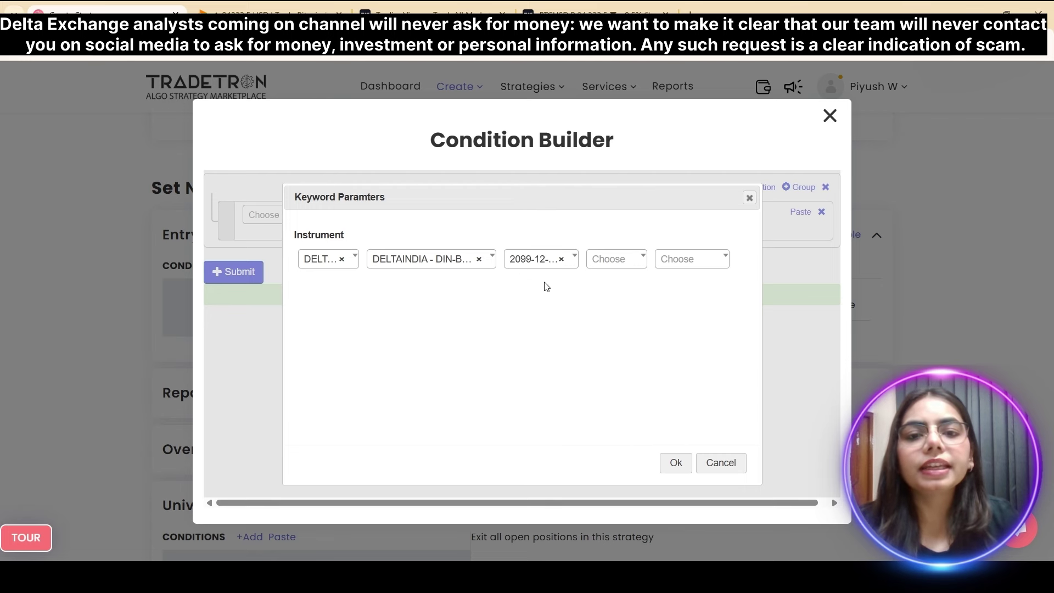
left_click(676, 462)
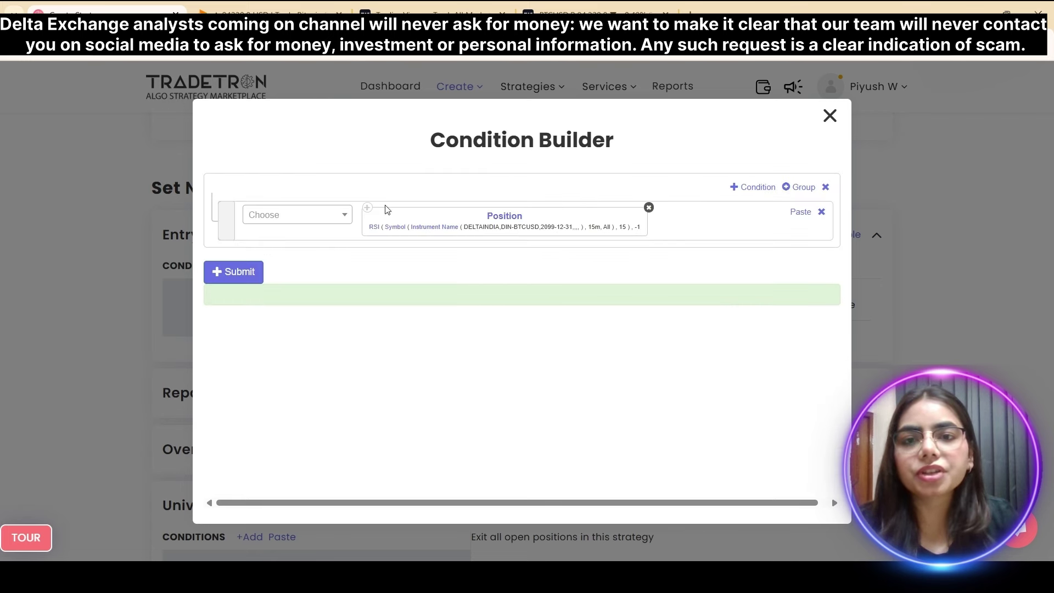
left_click(368, 210)
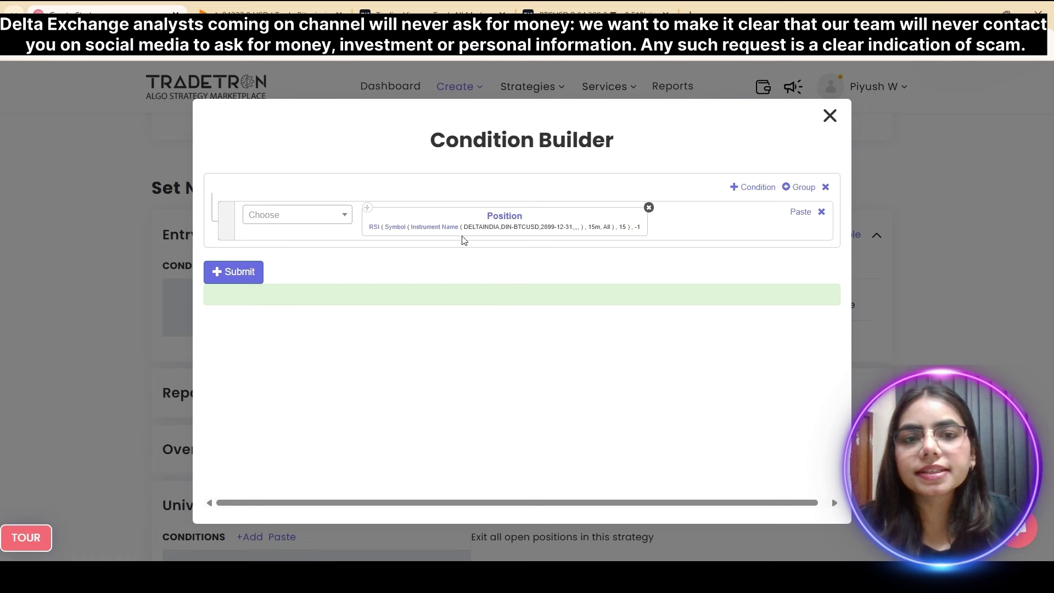
Complete the RSI condition with a > comparison against the Number 30.
left_click(296, 223)
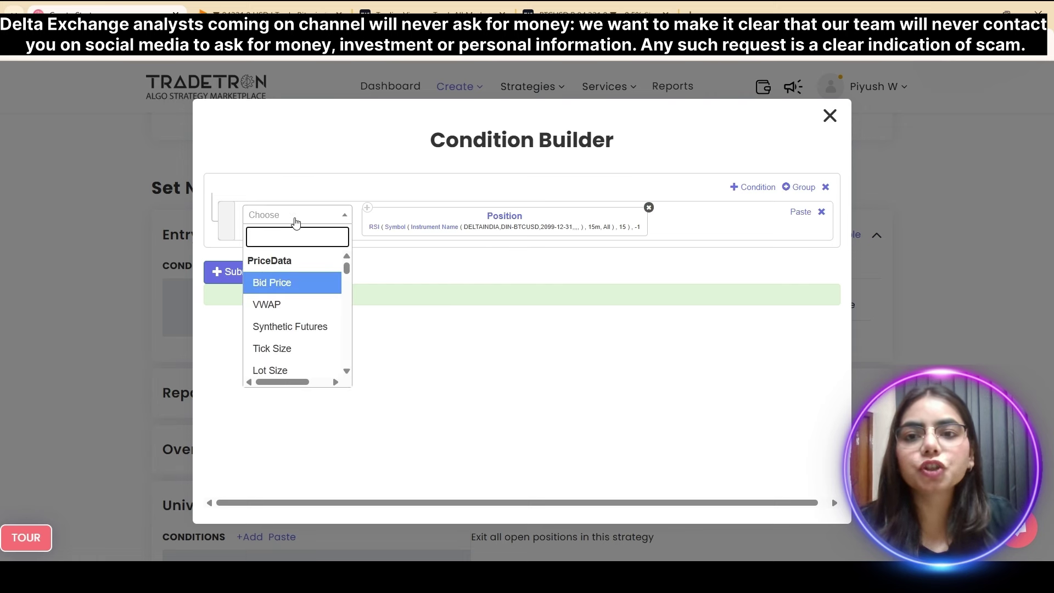
type(">")
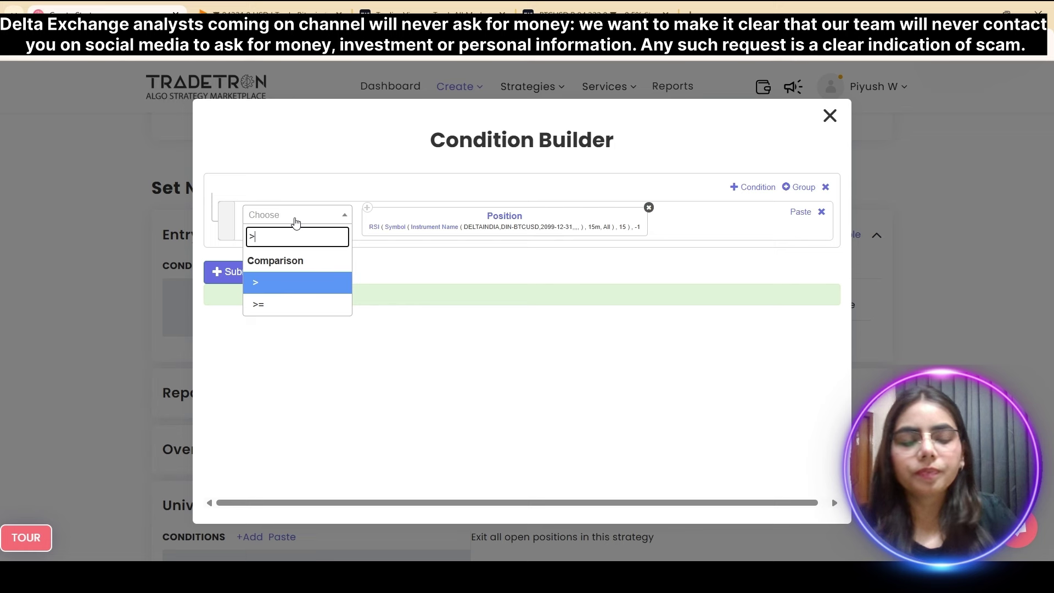
key("Return")
left_click(296, 222)
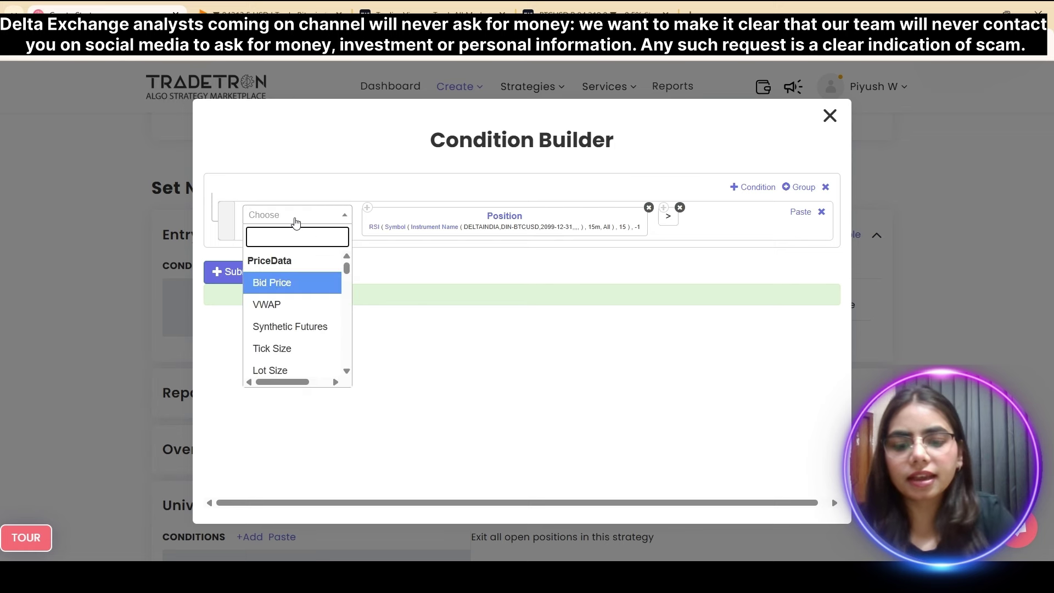
type("number")
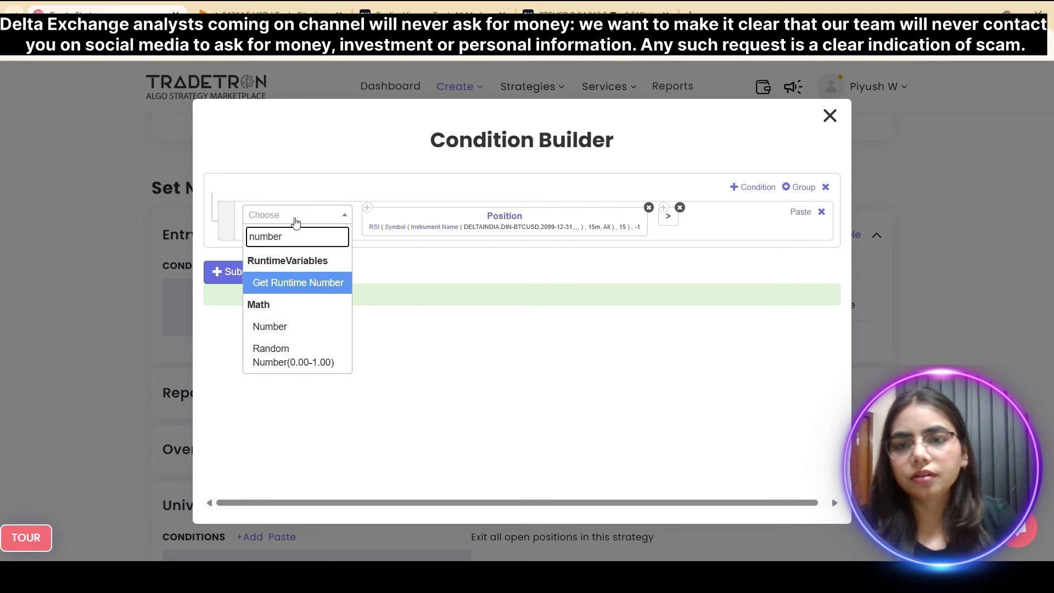
left_click(288, 326)
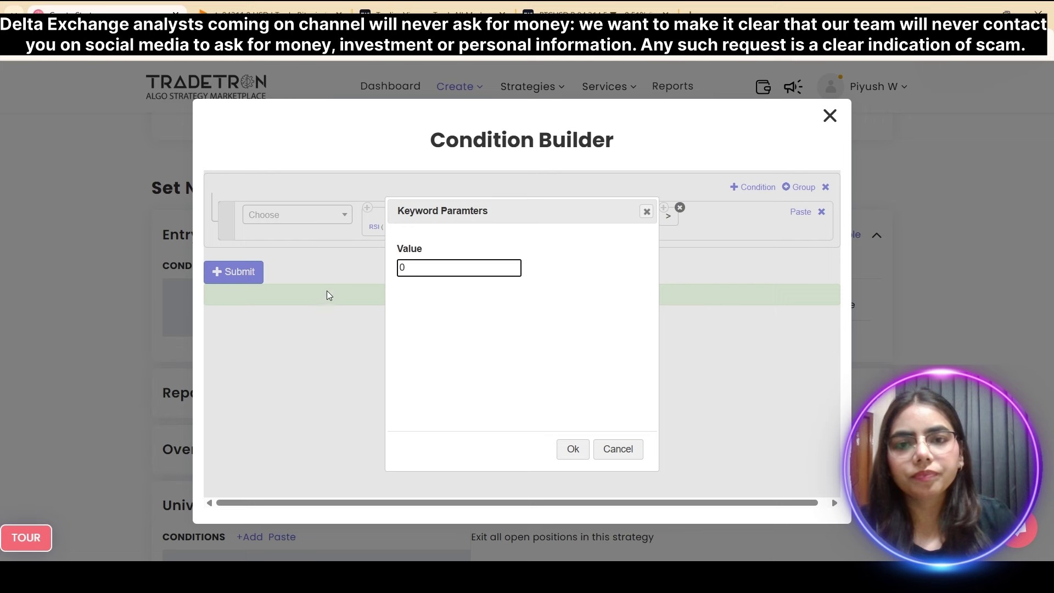
type("3")
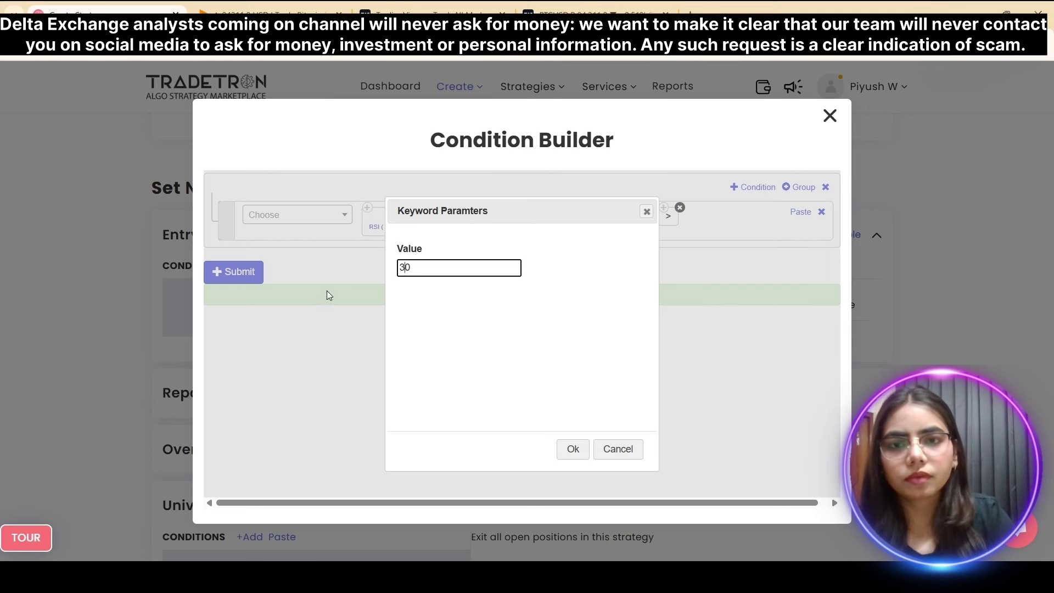
left_click(574, 452)
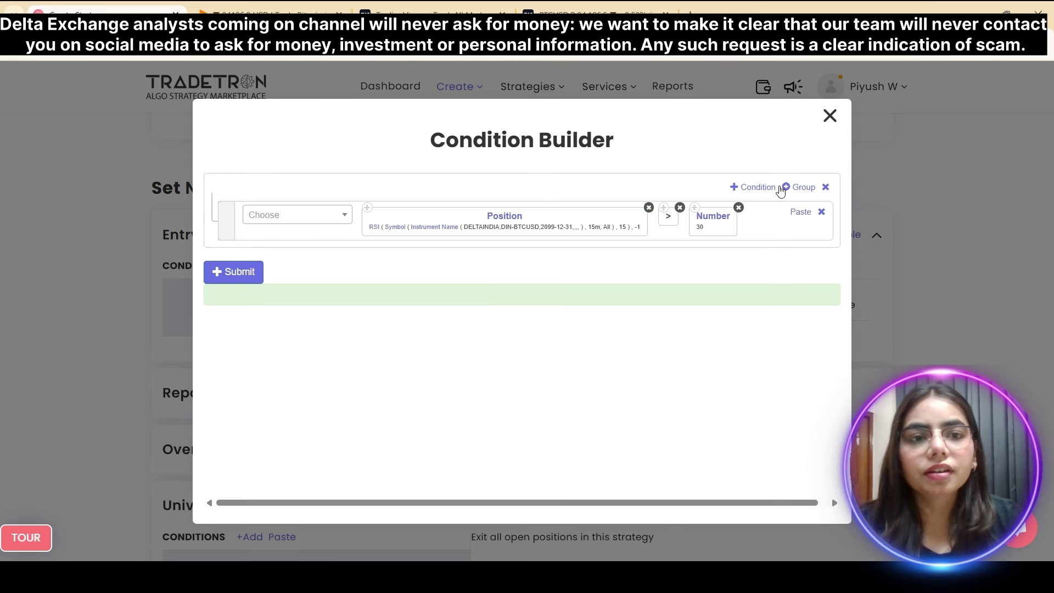
Add a second condition to the group and paste a copy of the RSI Position block into it.
left_click(753, 188)
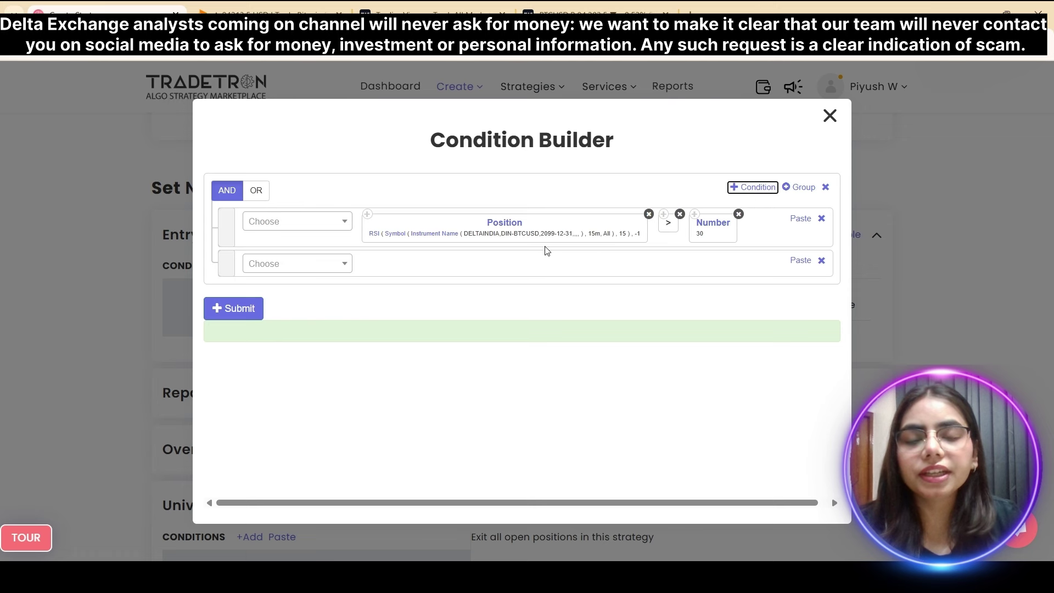
left_click(367, 214)
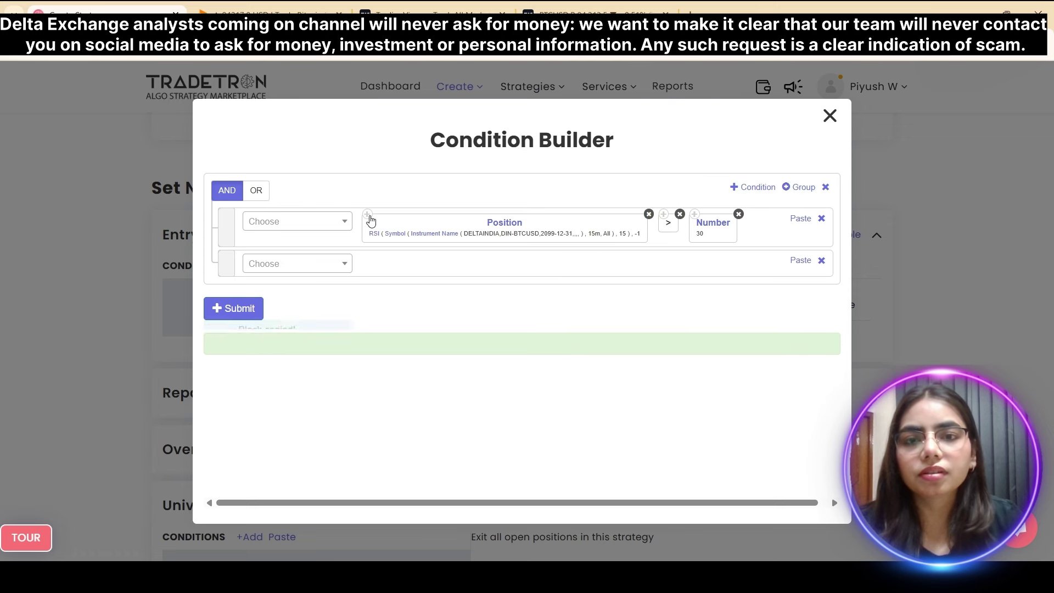
left_click(800, 261)
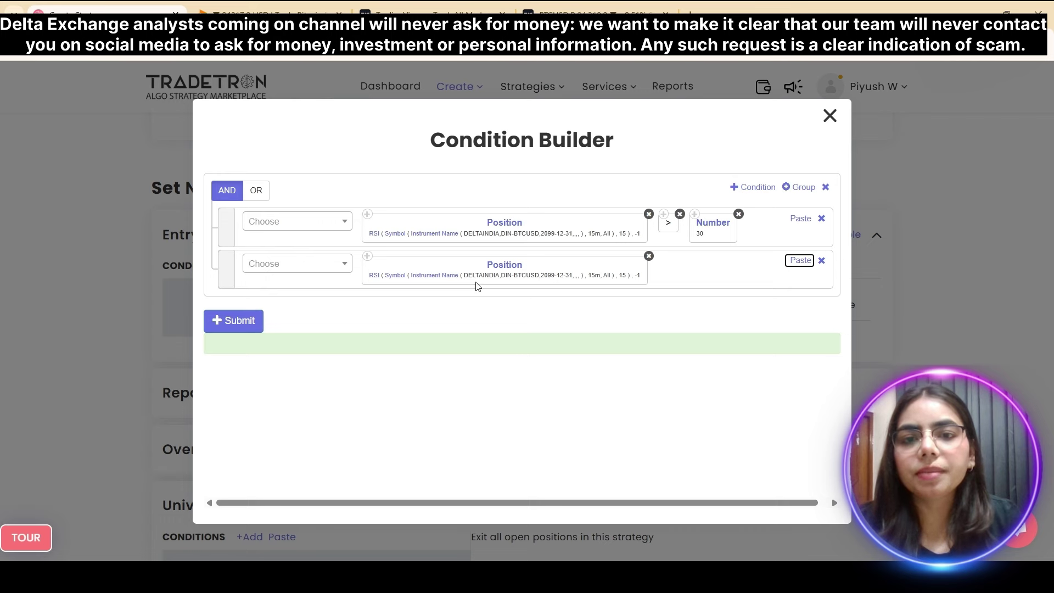
left_click(391, 278)
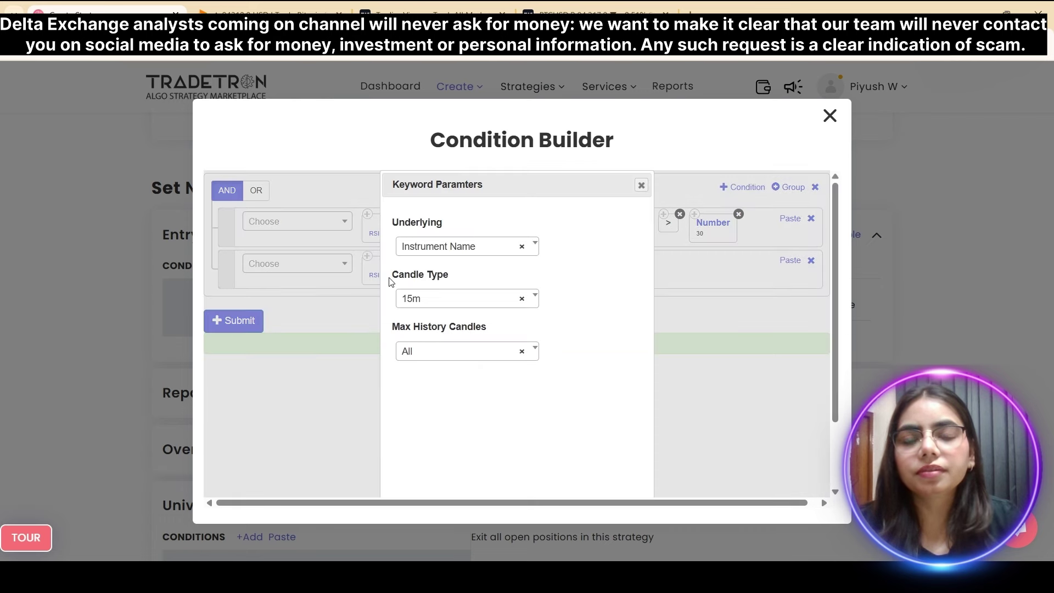
left_click(641, 186)
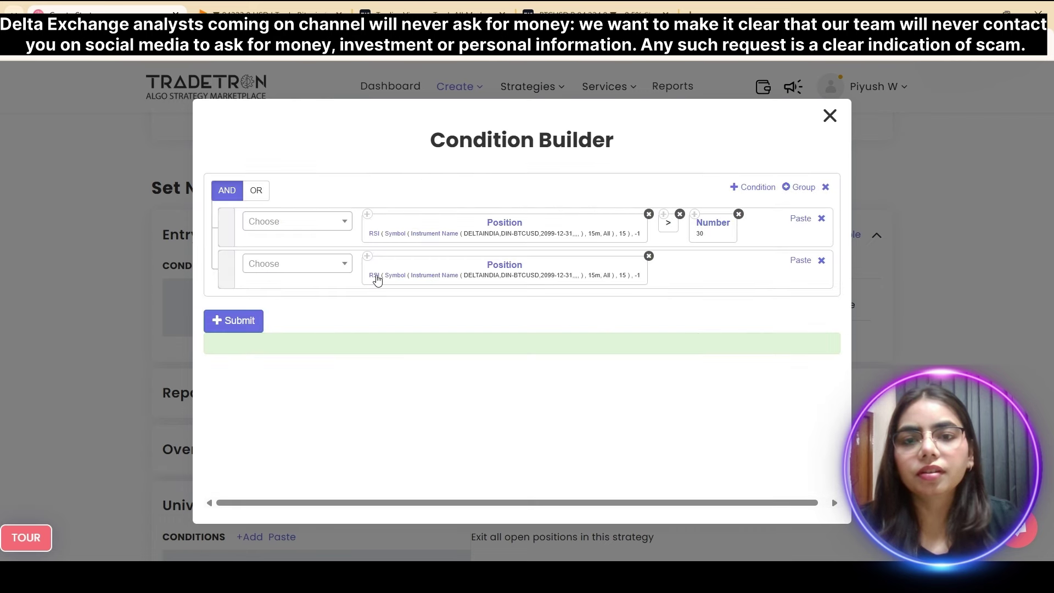
left_click(375, 276)
key("Escape")
Set the Position value of the second condition's RSI block to -2.
left_click(513, 271)
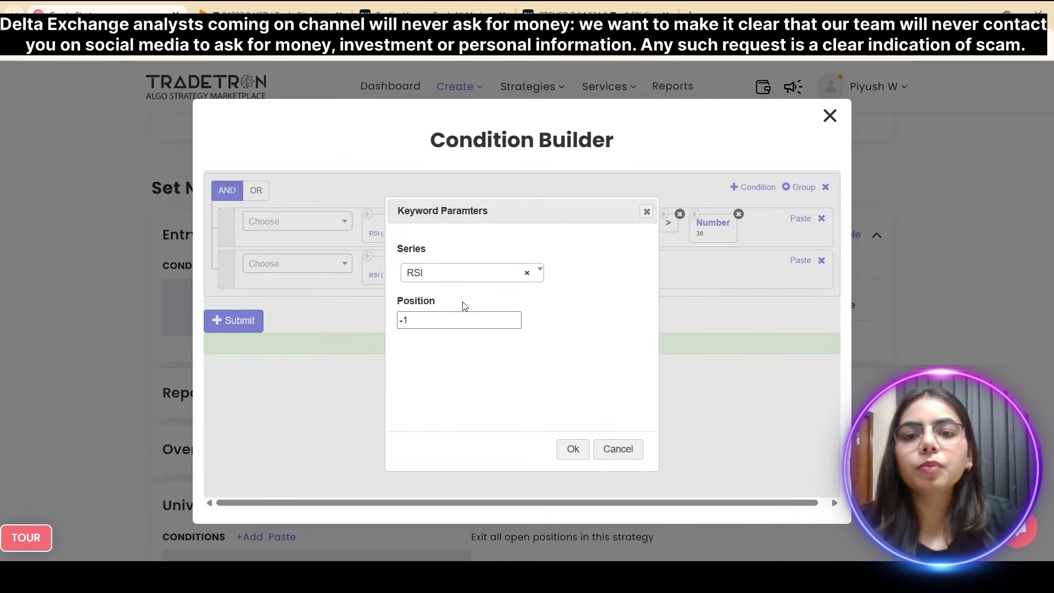
left_click(434, 319)
key("BackSpace")
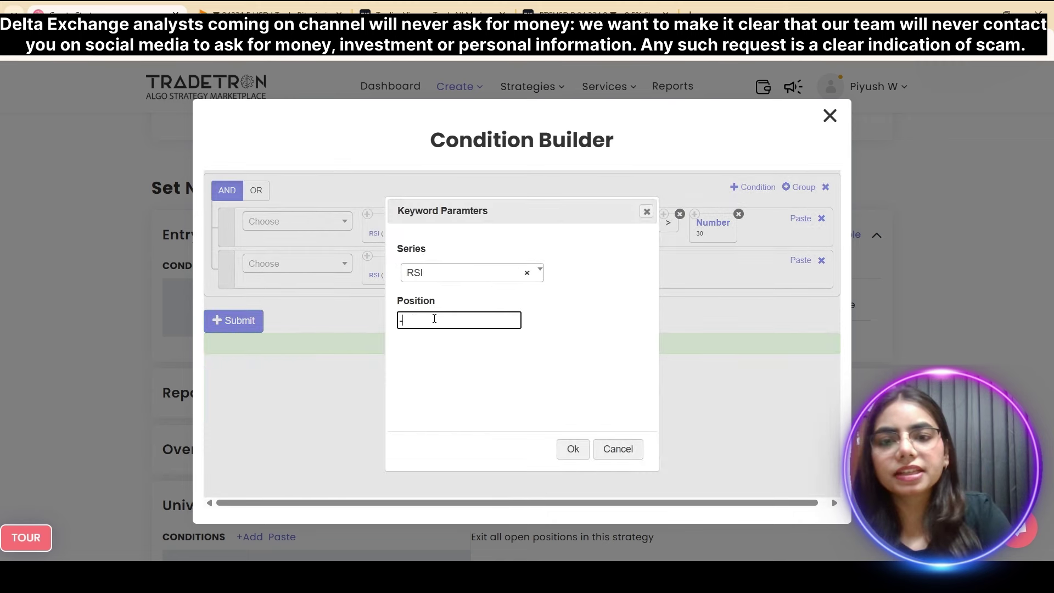
type("2")
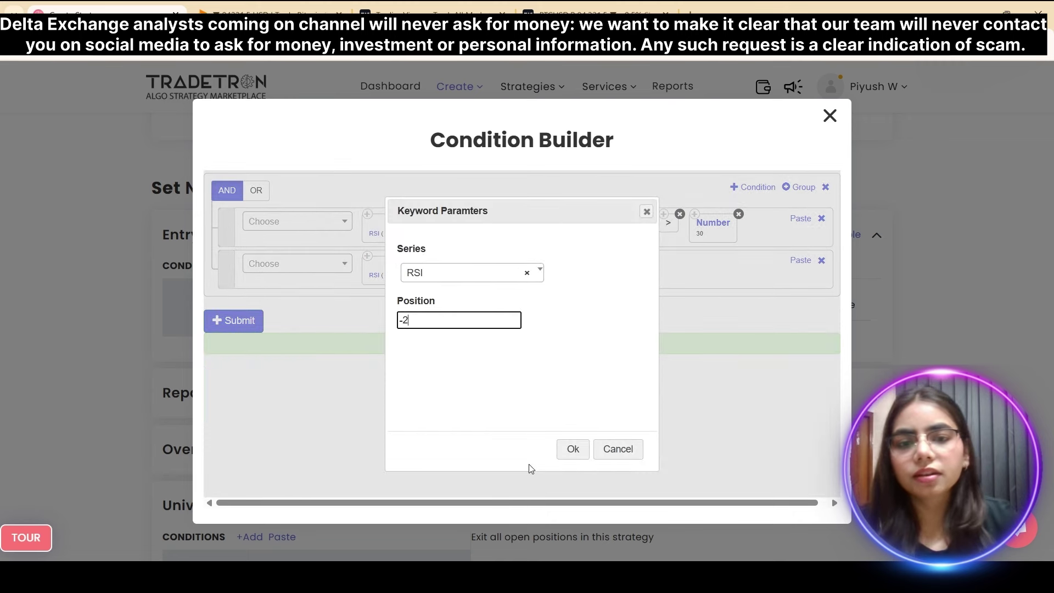
left_click(571, 448)
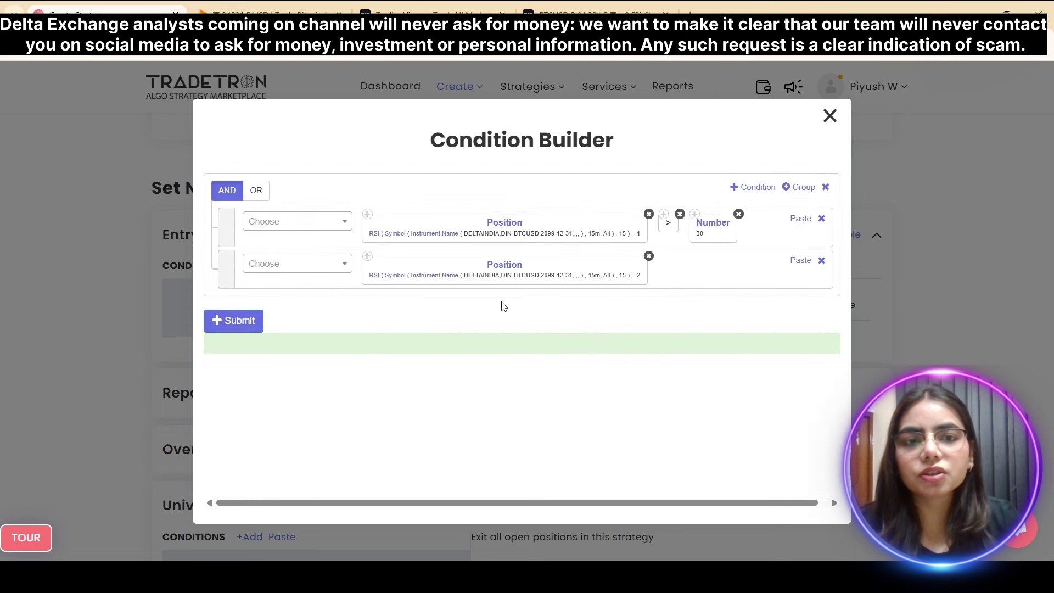
Complete the second condition with a < comparison against a copy of the Number 30 block and submit the entry conditions.
left_click(695, 216)
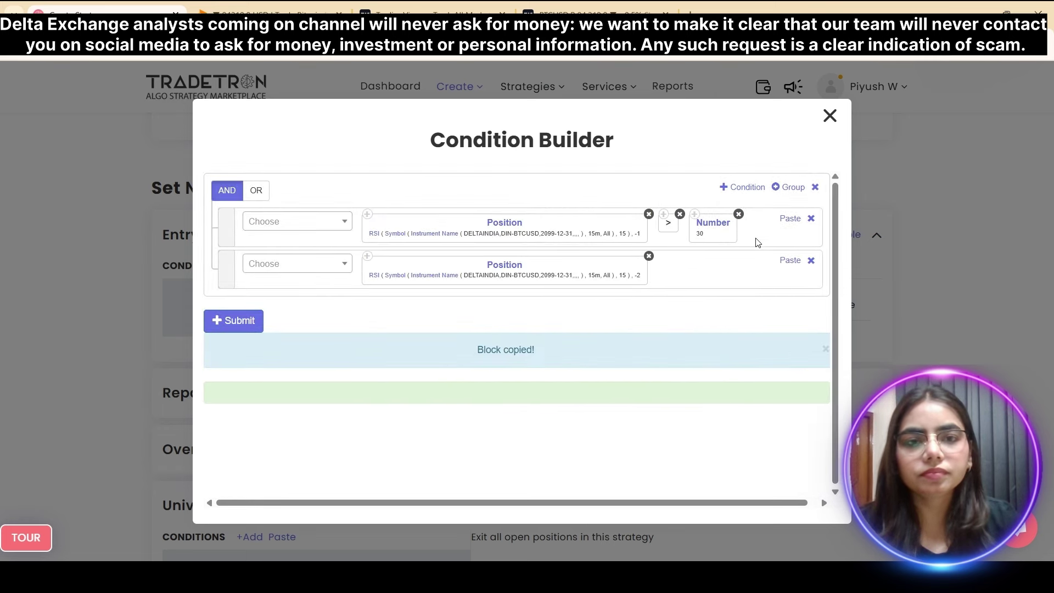
left_click(800, 261)
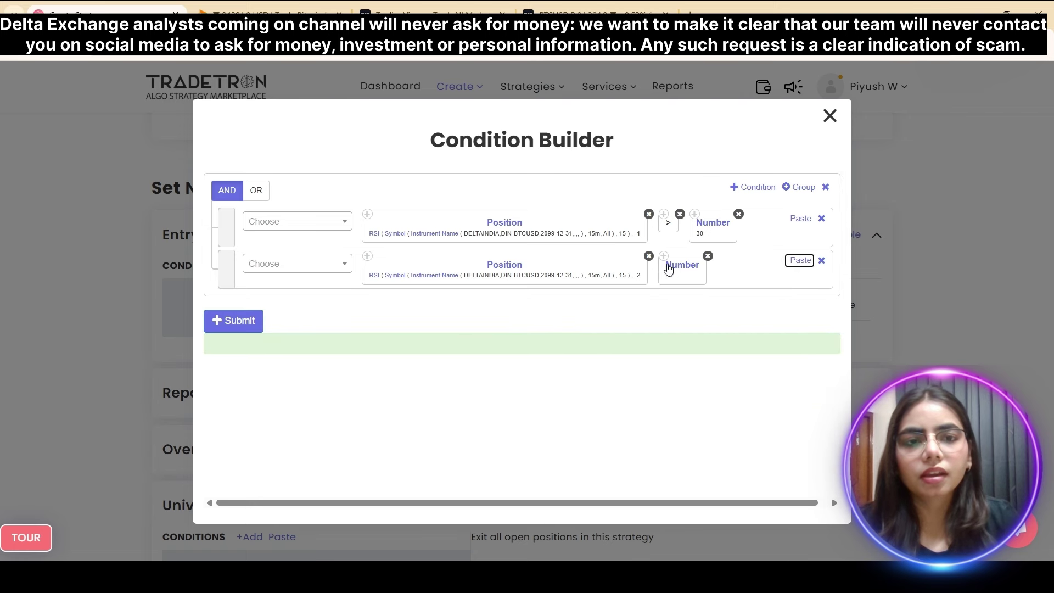
left_click(301, 265)
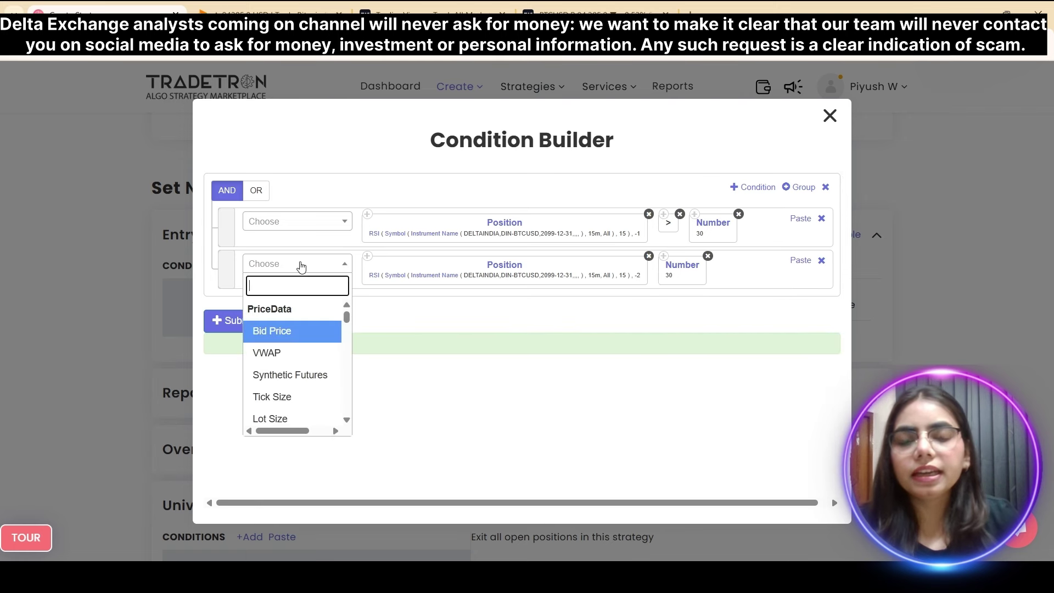
type("<")
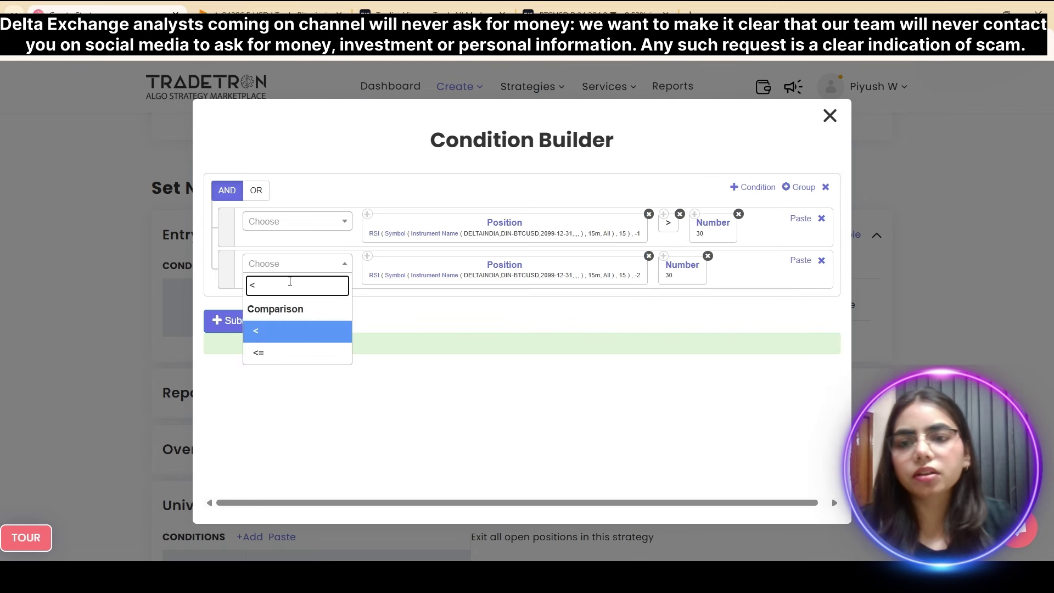
left_click(291, 332)
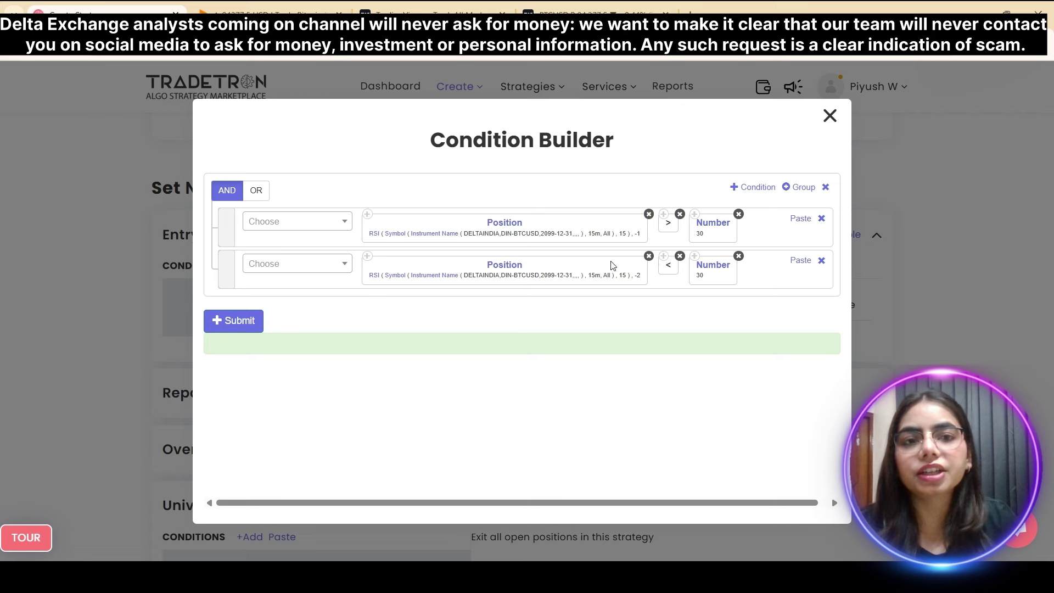
left_click(235, 322)
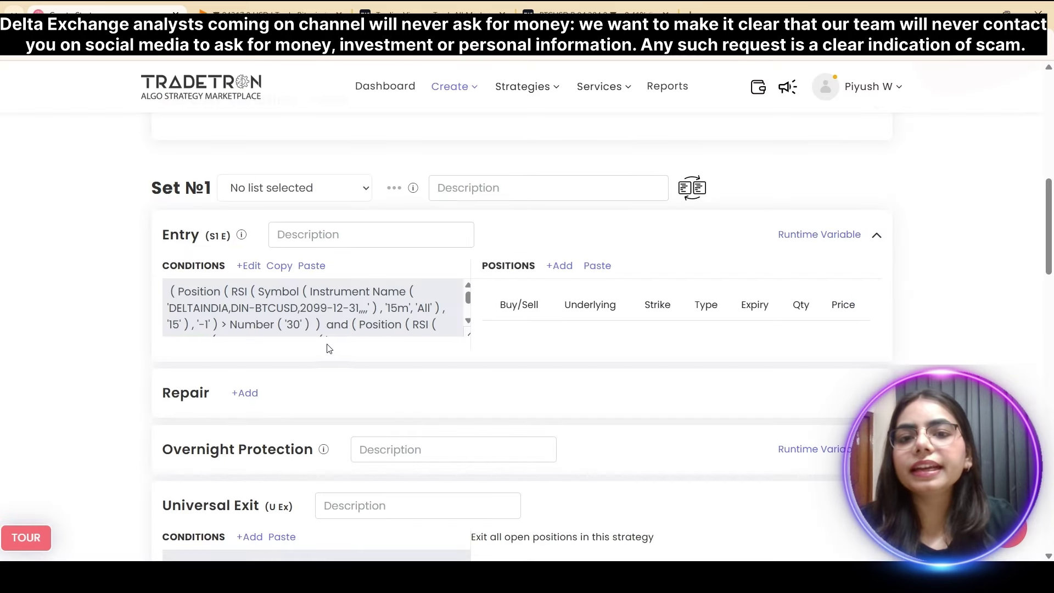
Add a BUY futures position on DELTAINDIA DIN-BTCUSD with expiry 2099-12-31 and quantity 1 to Set 1's entry.
left_click(561, 266)
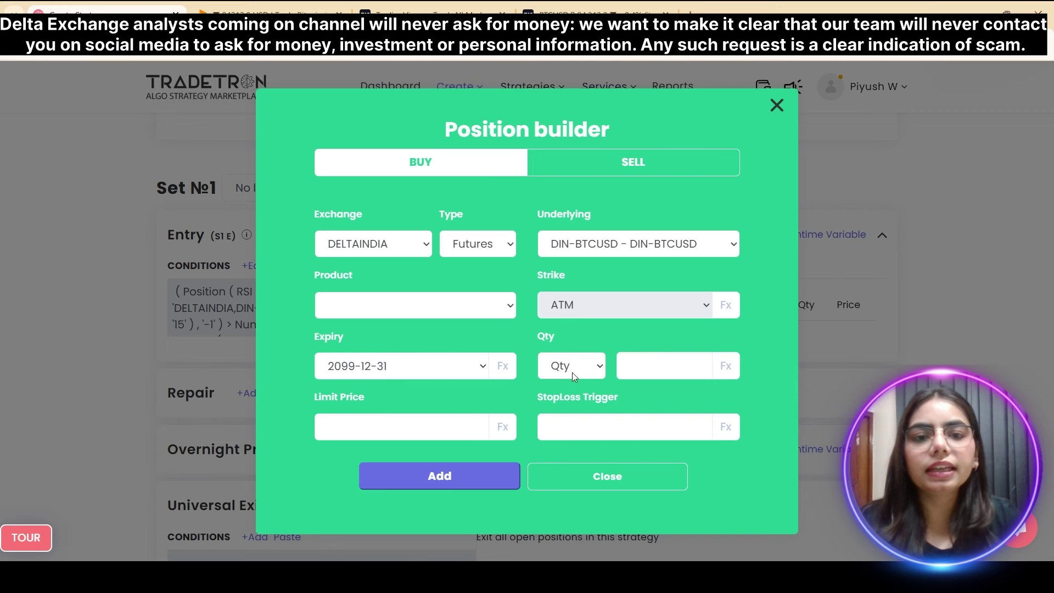
left_click(659, 369)
type("1")
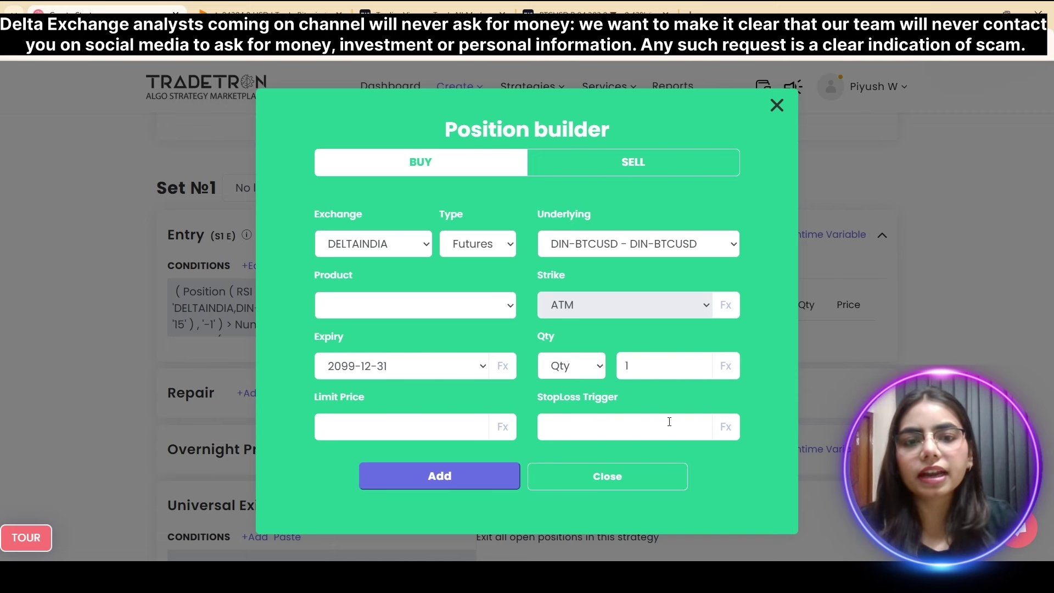
left_click(434, 484)
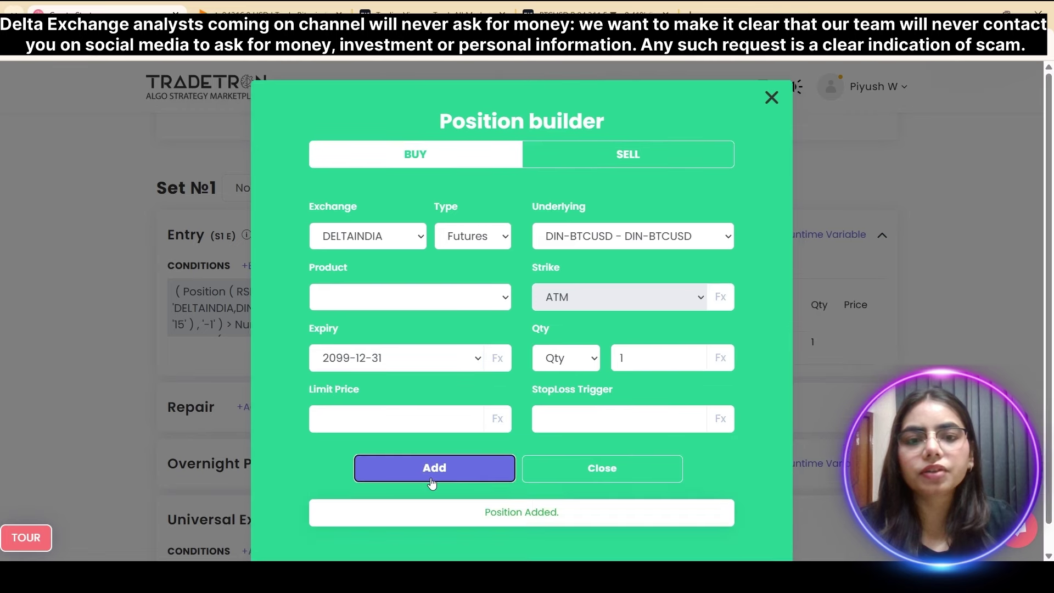
left_click(771, 98)
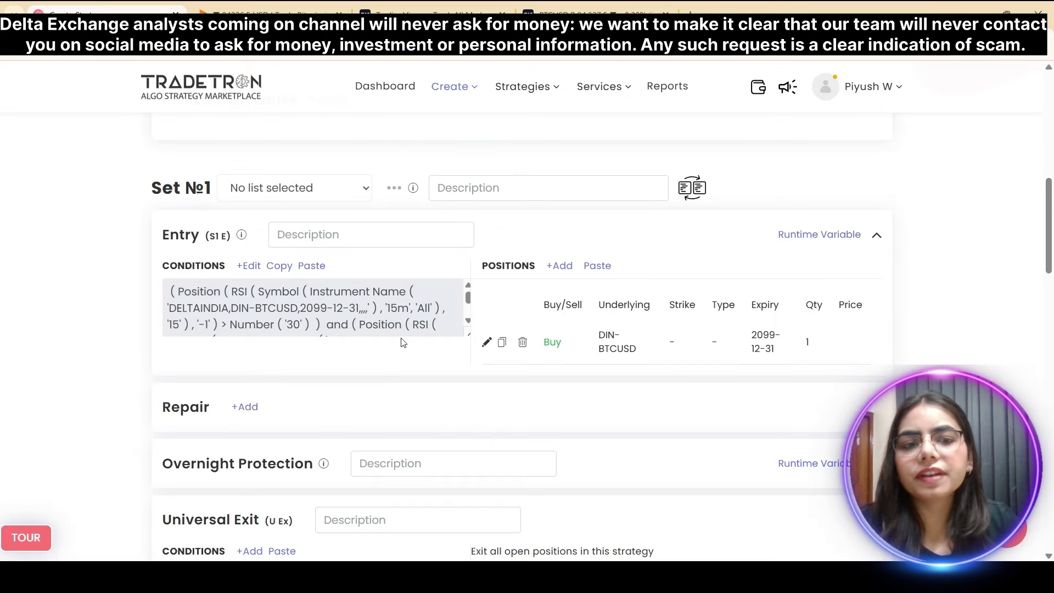
Add a second set to the strategy for another entry.
scroll(403, 342, "down", 5)
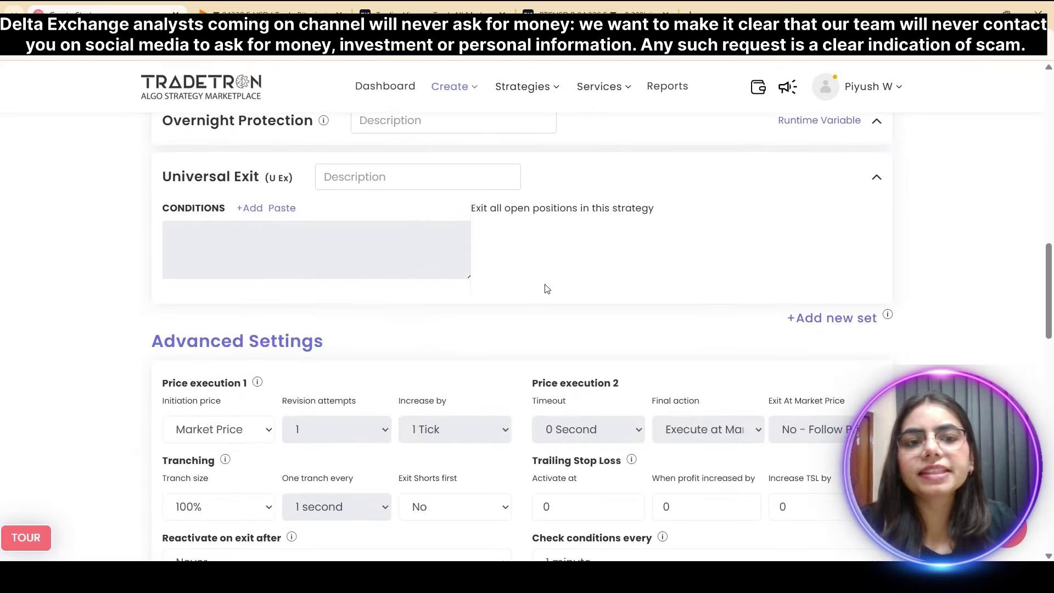
left_click(839, 321)
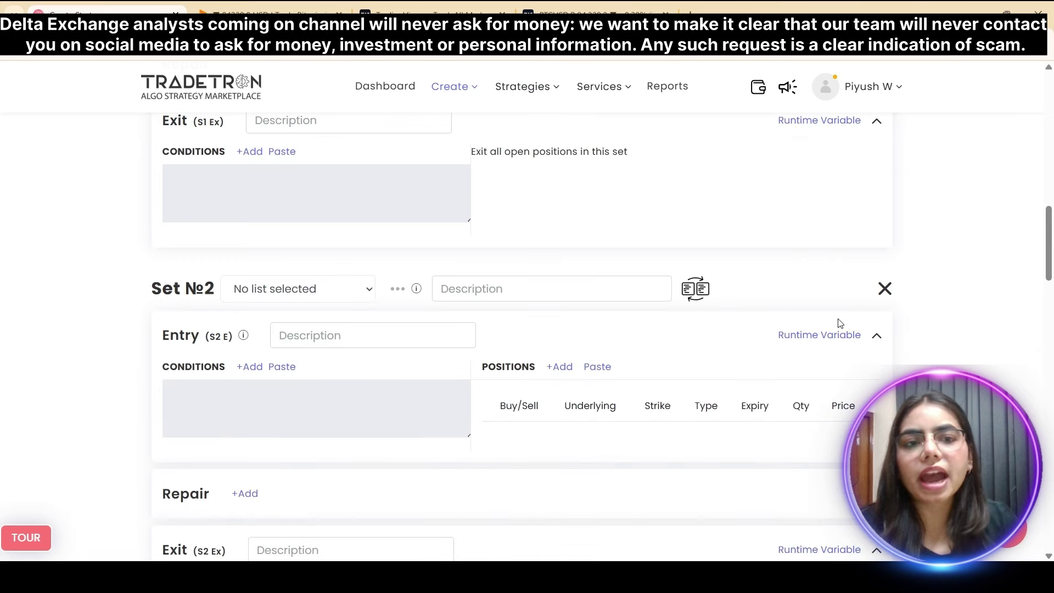
scroll(338, 380, "up", 4)
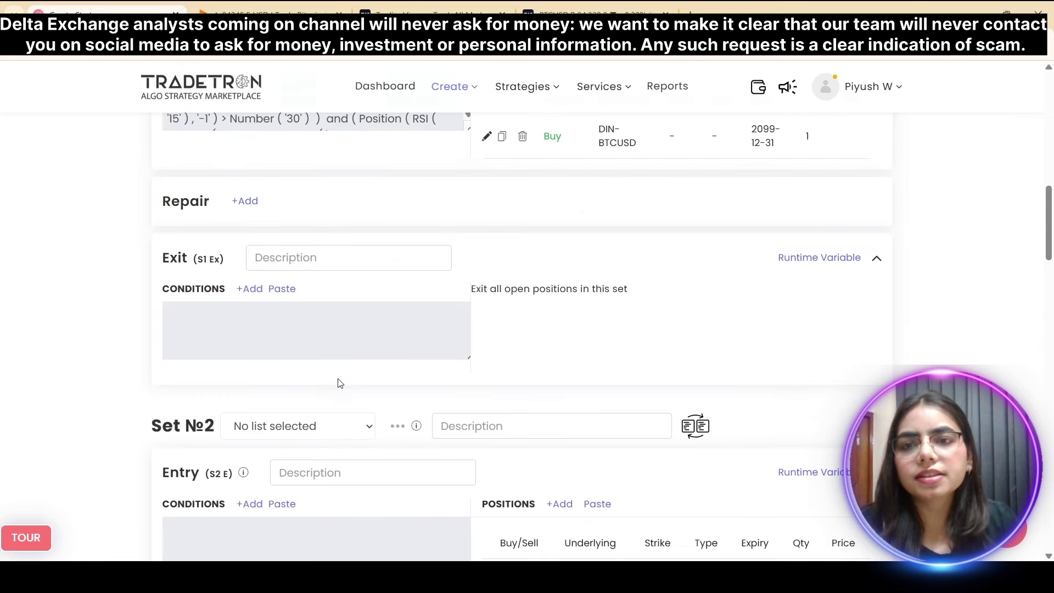
scroll(338, 383, "down", 5)
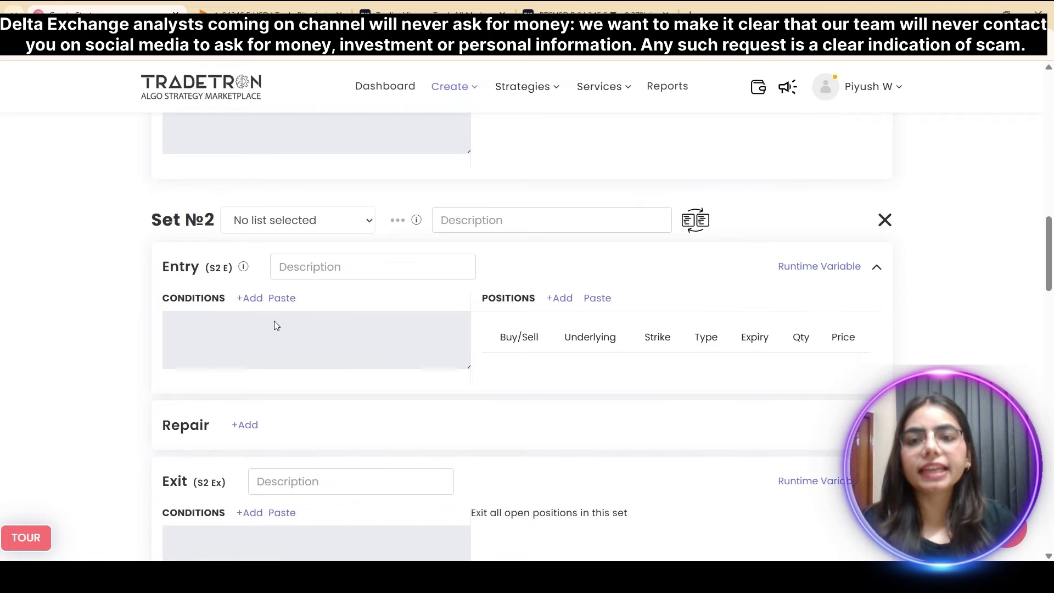
Start Set 2's entry condition with a Position keyword using the RSI series and position -1.
left_click(251, 298)
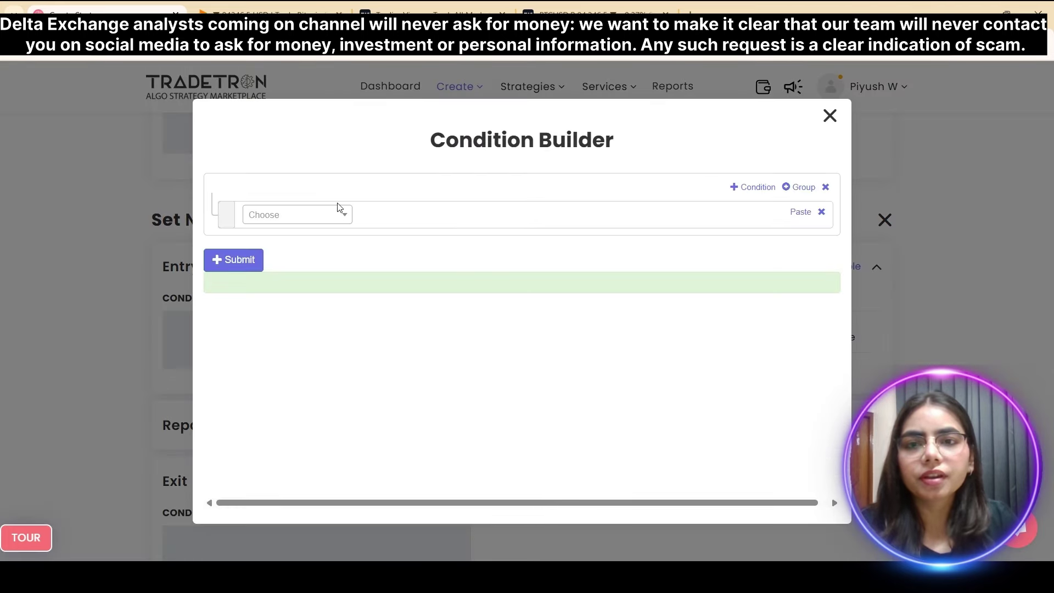
left_click(314, 220)
type("posit")
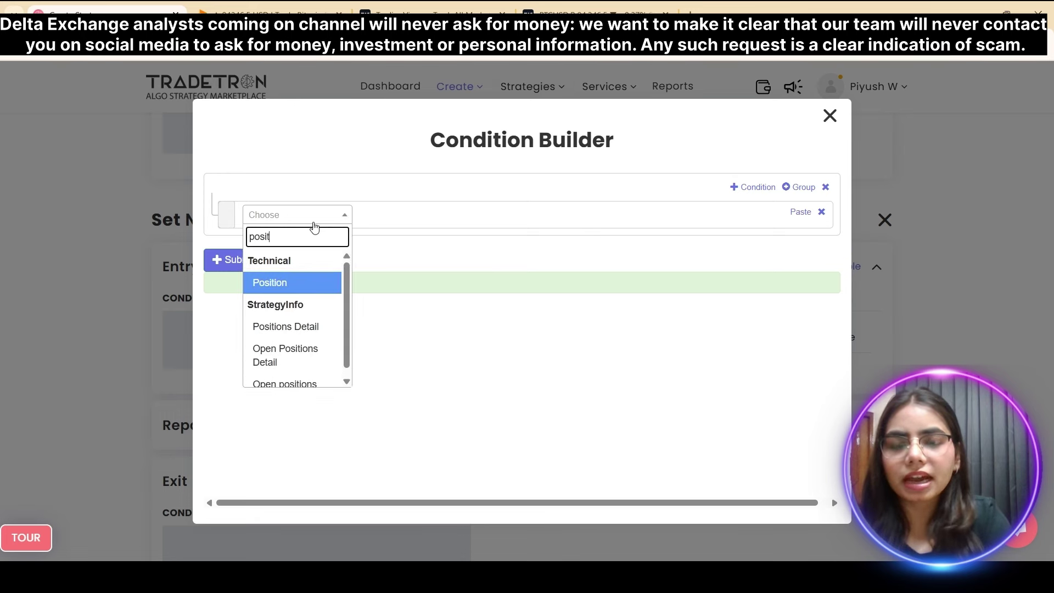
key("Return")
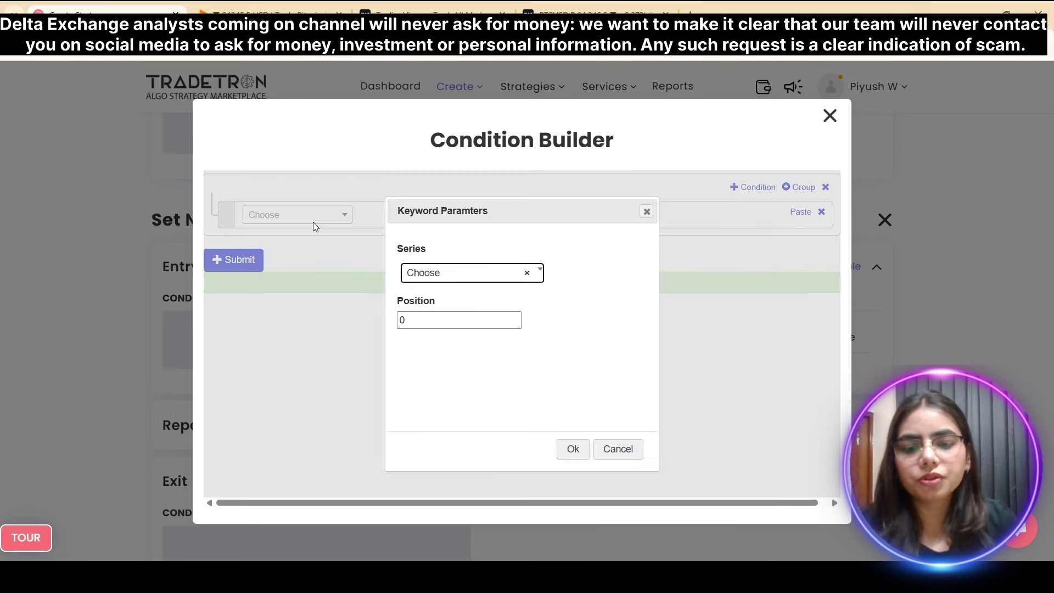
left_click(447, 279)
type("rsi")
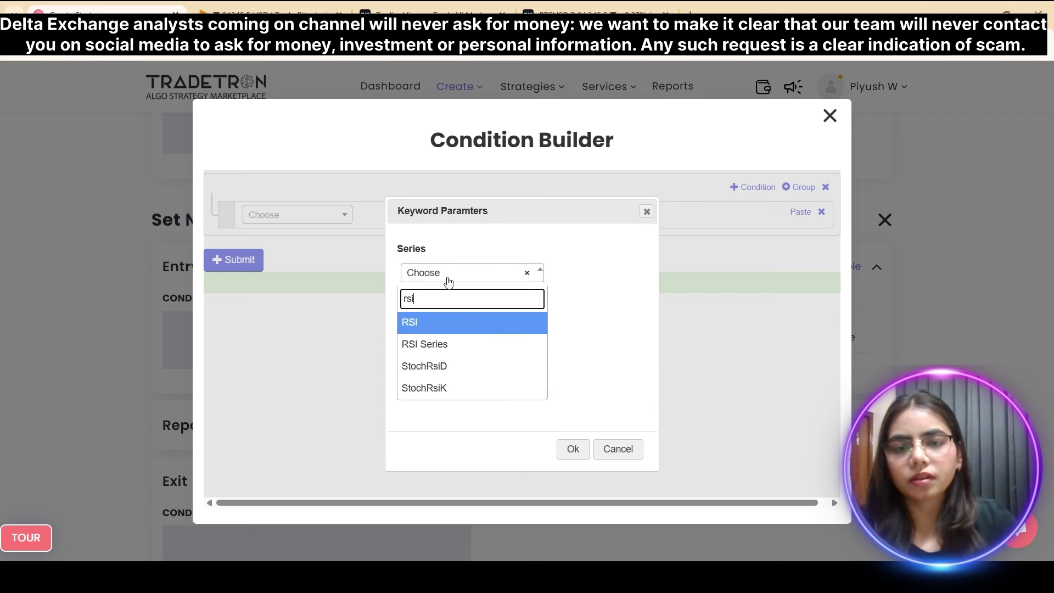
left_click(446, 328)
left_click(446, 328)
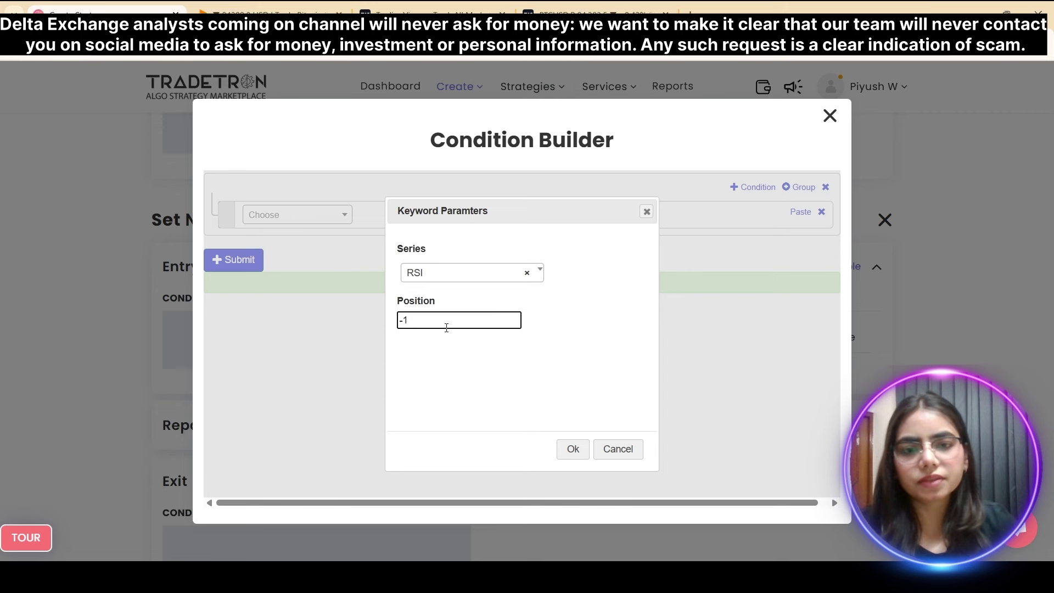
left_click(583, 450)
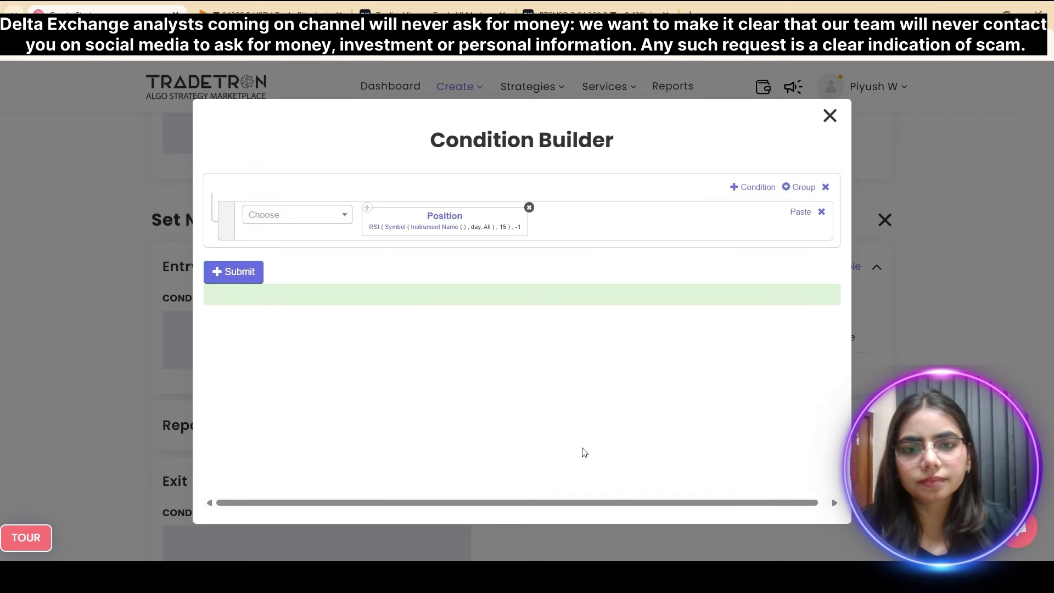
Accept the RSI parameters with Symbol and period 15, and set the Symbol keyword's candle type to 15m.
left_click(374, 230)
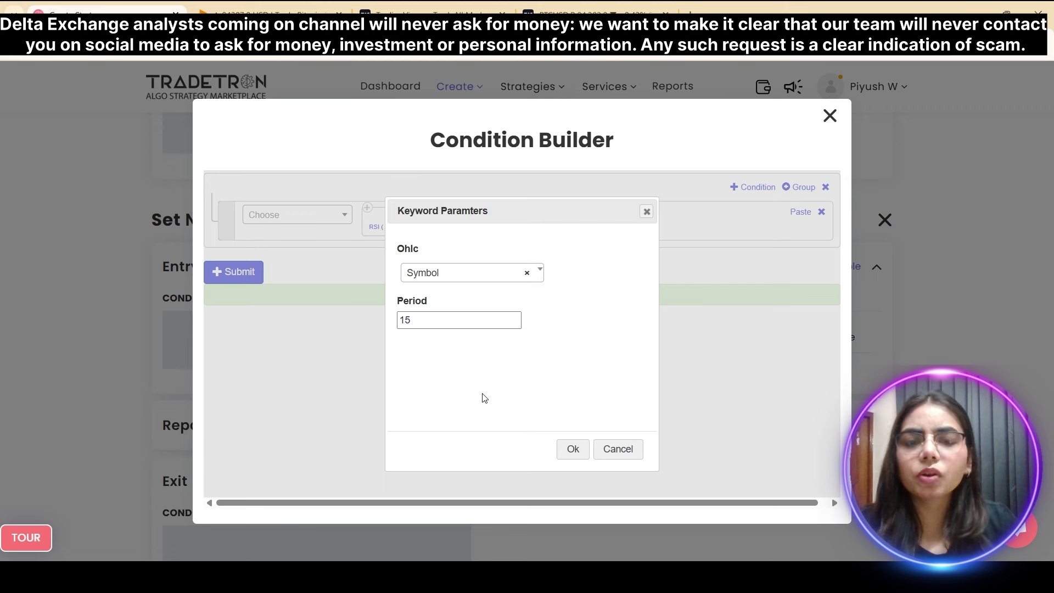
left_click(569, 451)
left_click(394, 228)
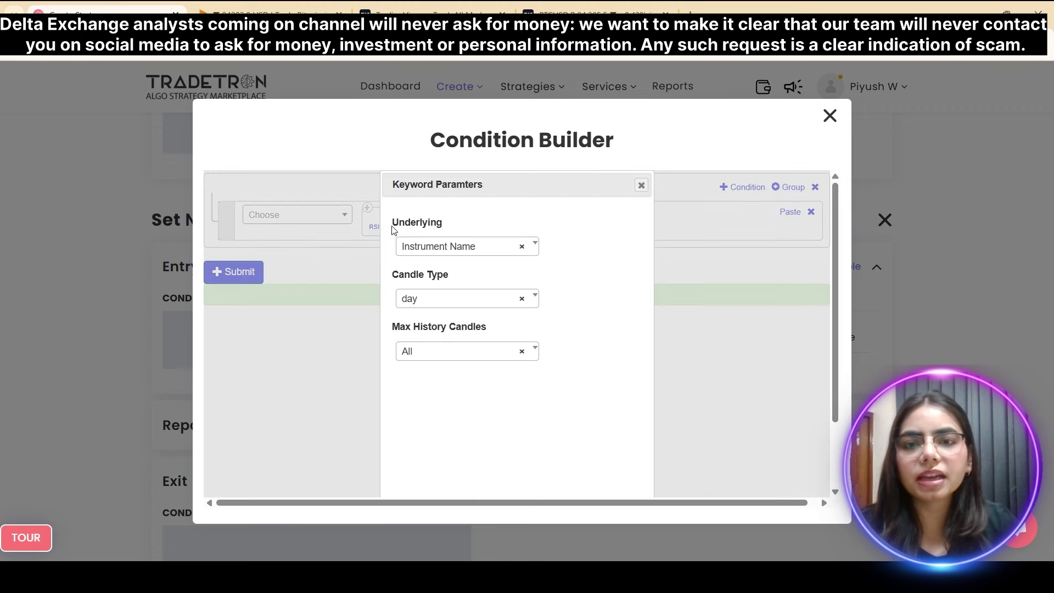
left_click(462, 302)
type("15")
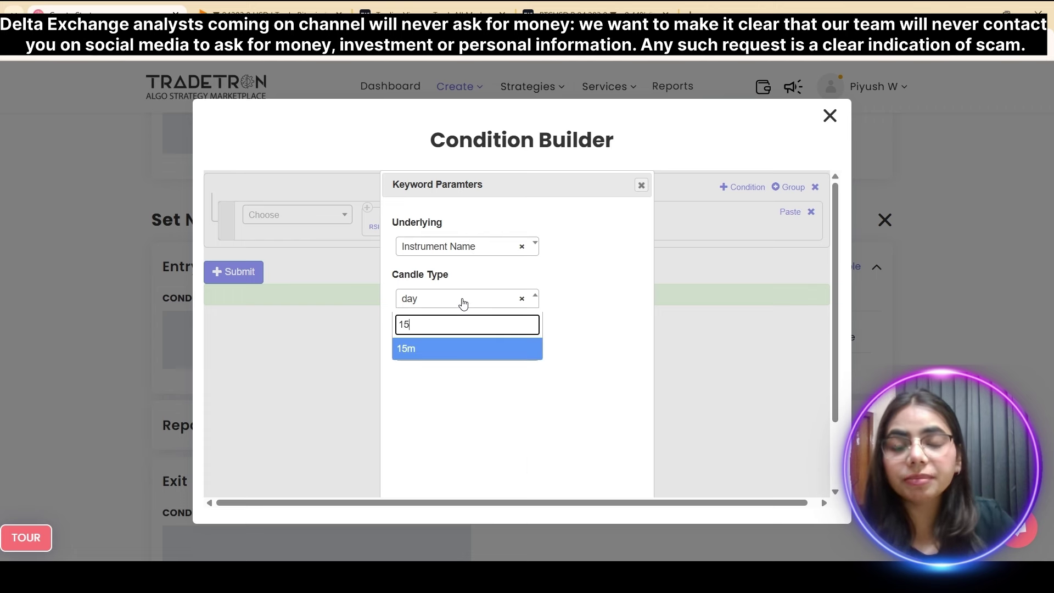
left_click(463, 351)
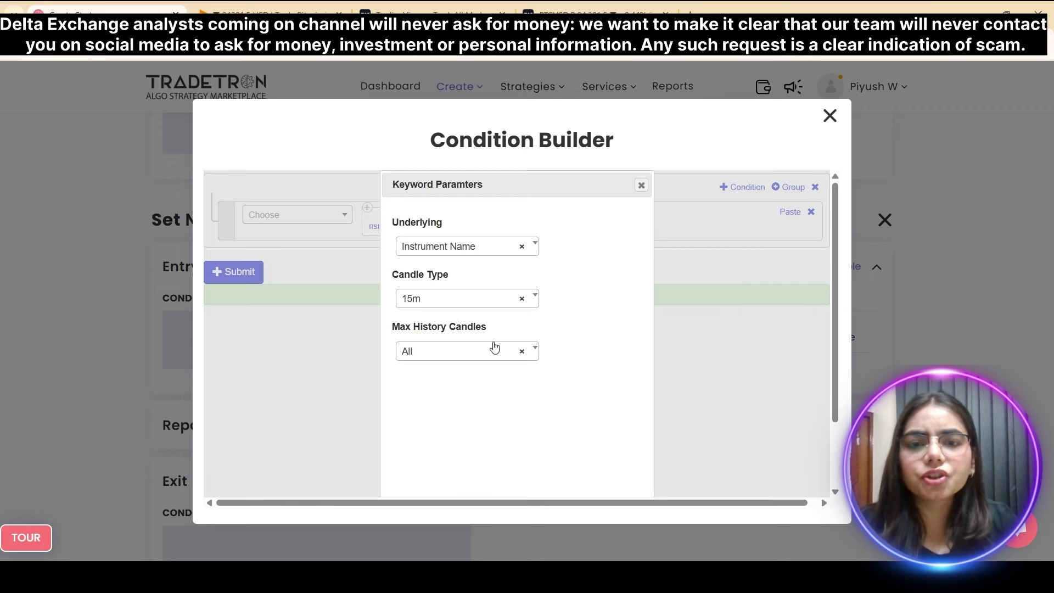
scroll(564, 445, "down", 2)
left_click(567, 474)
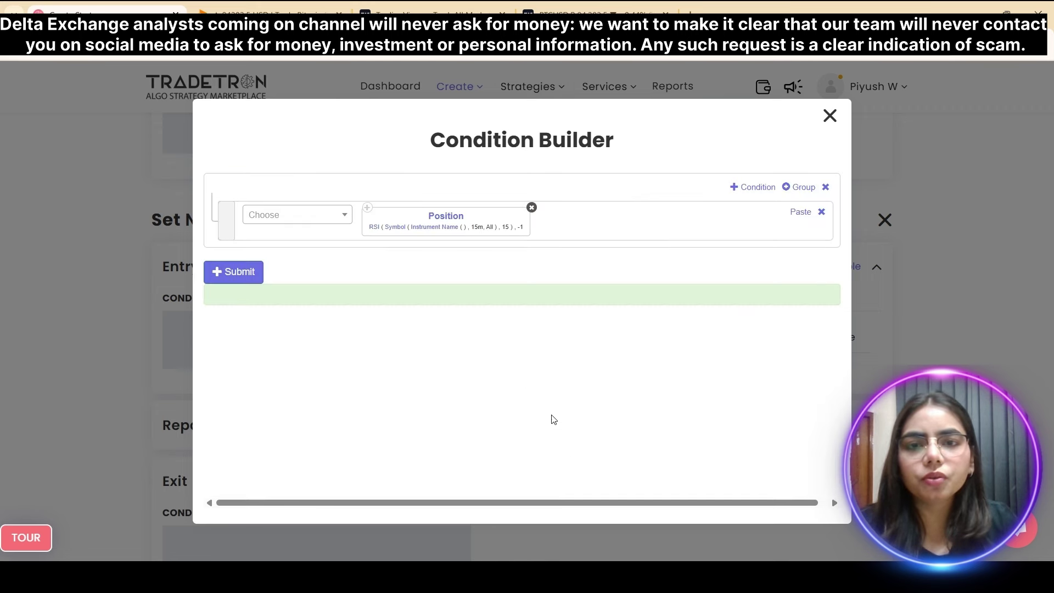
Set the condition's Instrument Name to exchange DELTAINDIA, underlying DIN-BTCUSD and expiry 2099-12-31.
left_click(433, 231)
left_click(332, 260)
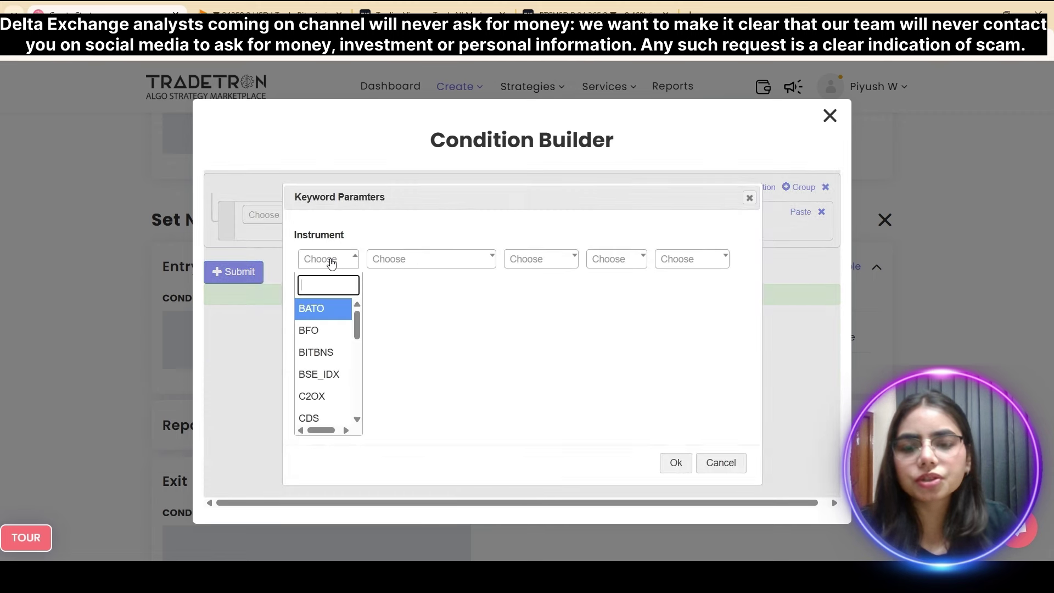
scroll(337, 404, "down", 3)
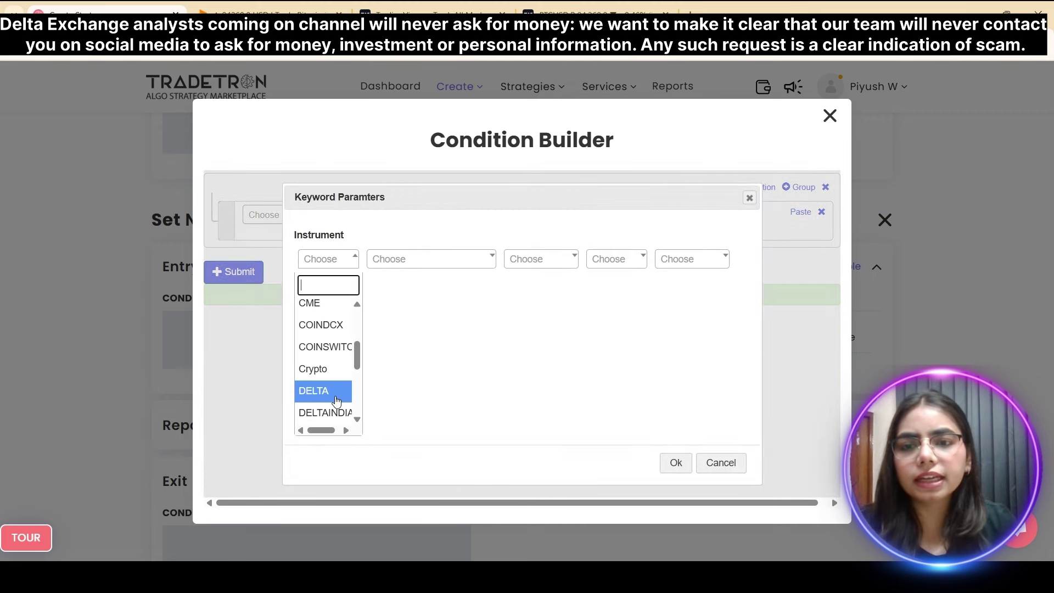
scroll(338, 373, "down", 2)
left_click(338, 349)
left_click(403, 265)
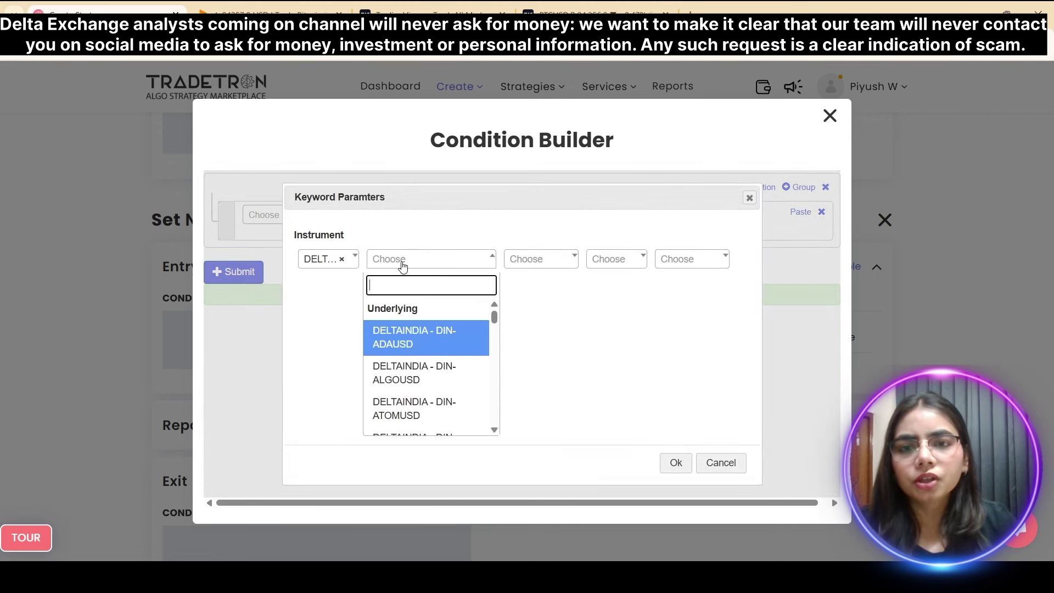
scroll(411, 357, "down", 2)
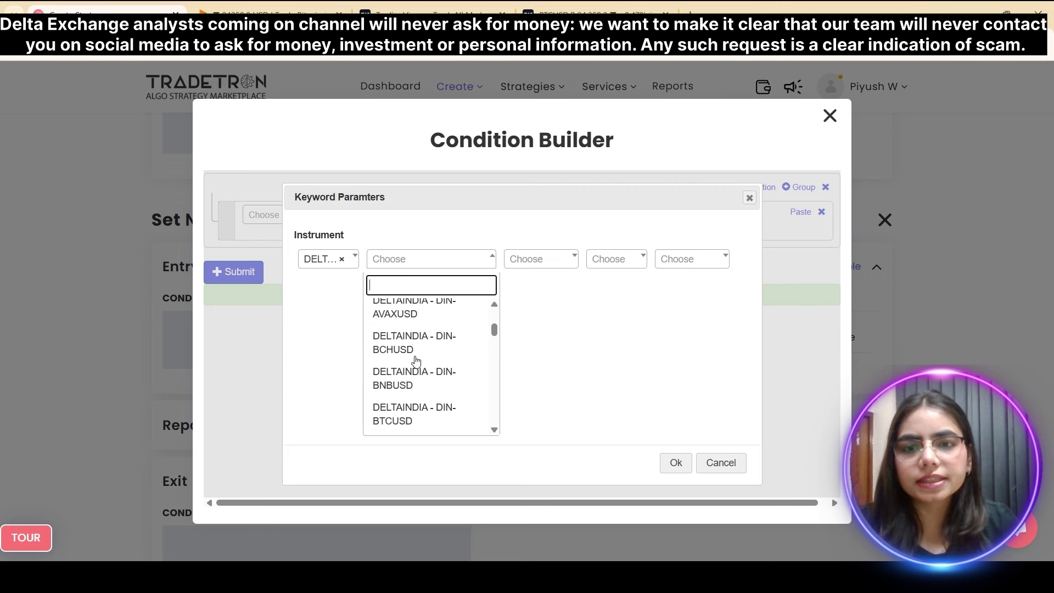
left_click(399, 415)
left_click(567, 255)
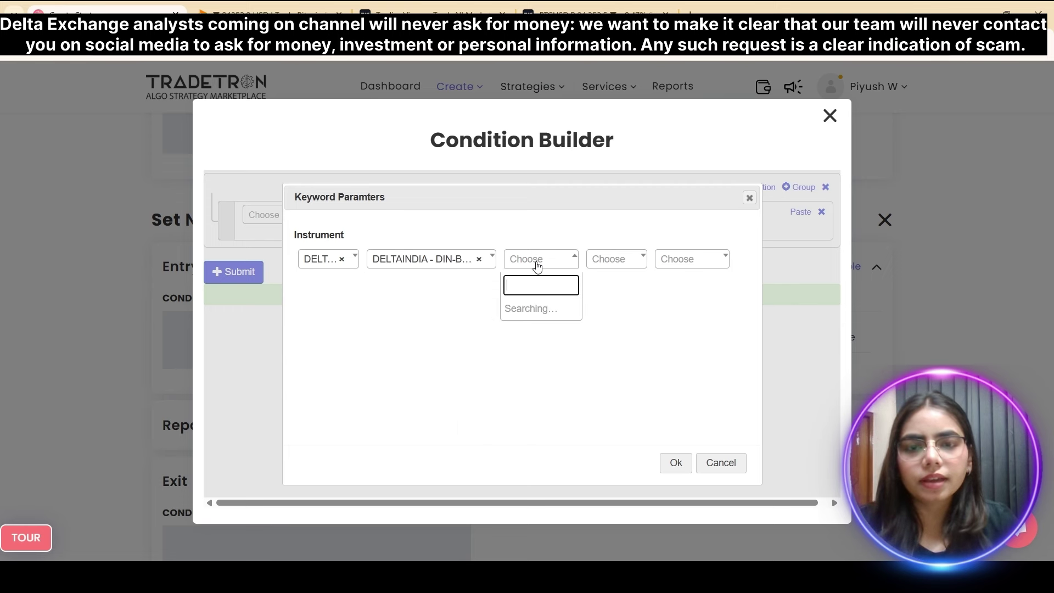
scroll(535, 384, "down", 4)
left_click(529, 357)
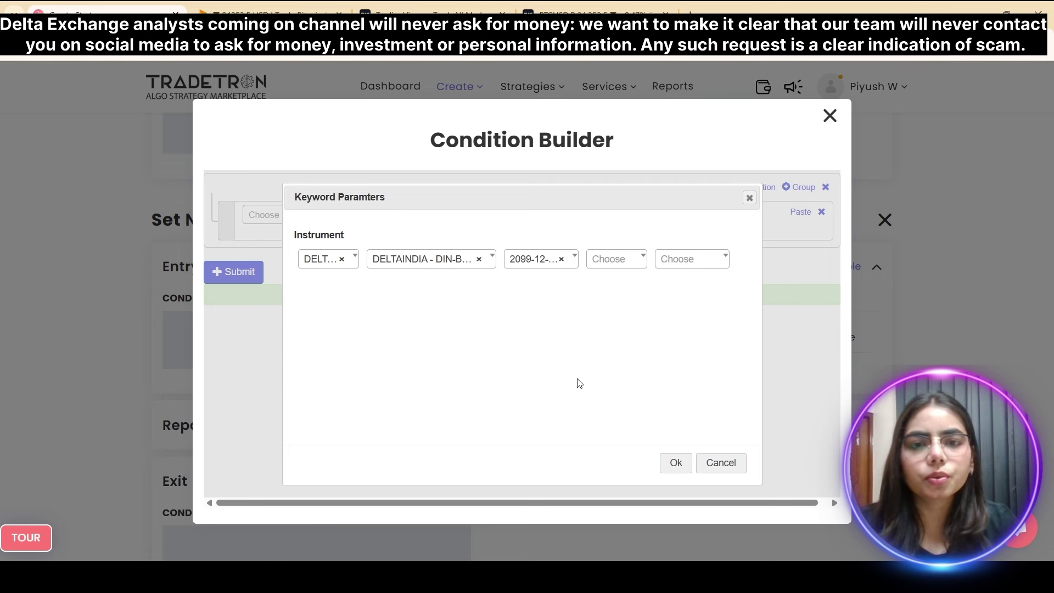
left_click(675, 466)
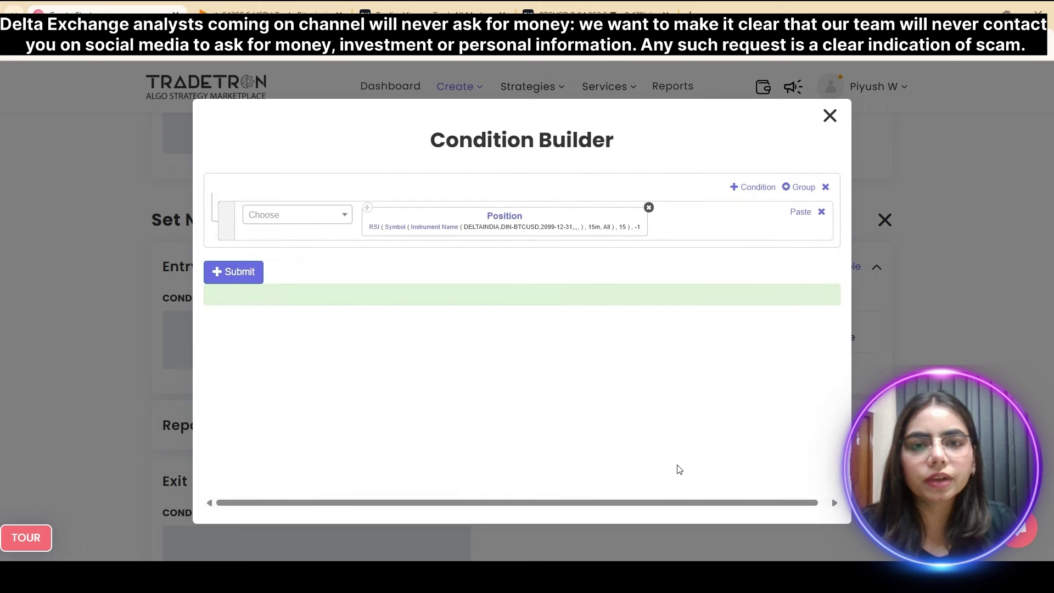
Complete Set 2's first entry condition with the < comparison and a Number keyword of 70.
left_click(300, 217)
type("<")
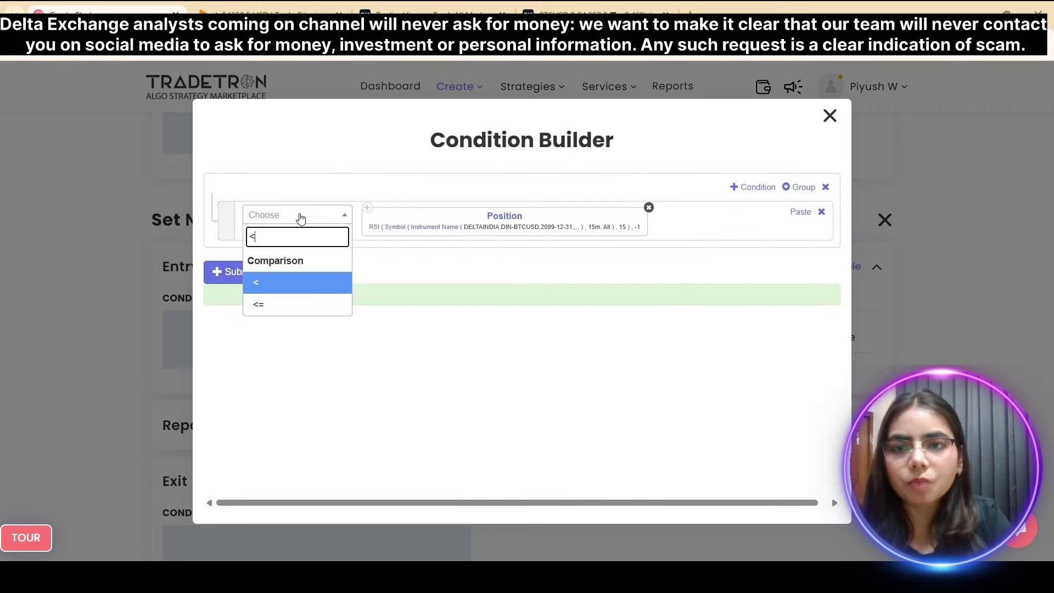
left_click(282, 285)
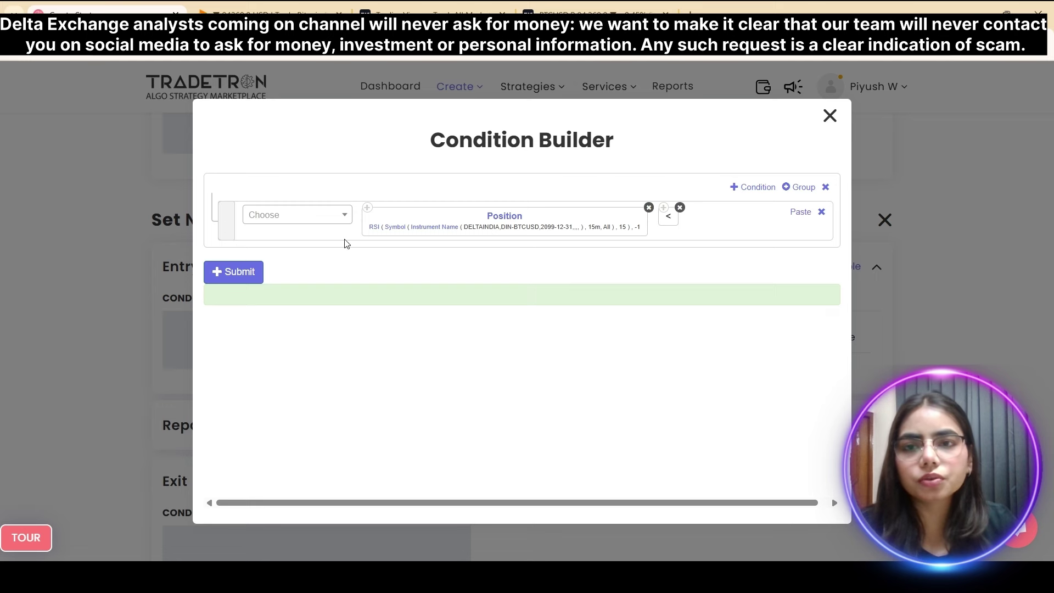
left_click(300, 216)
type("n")
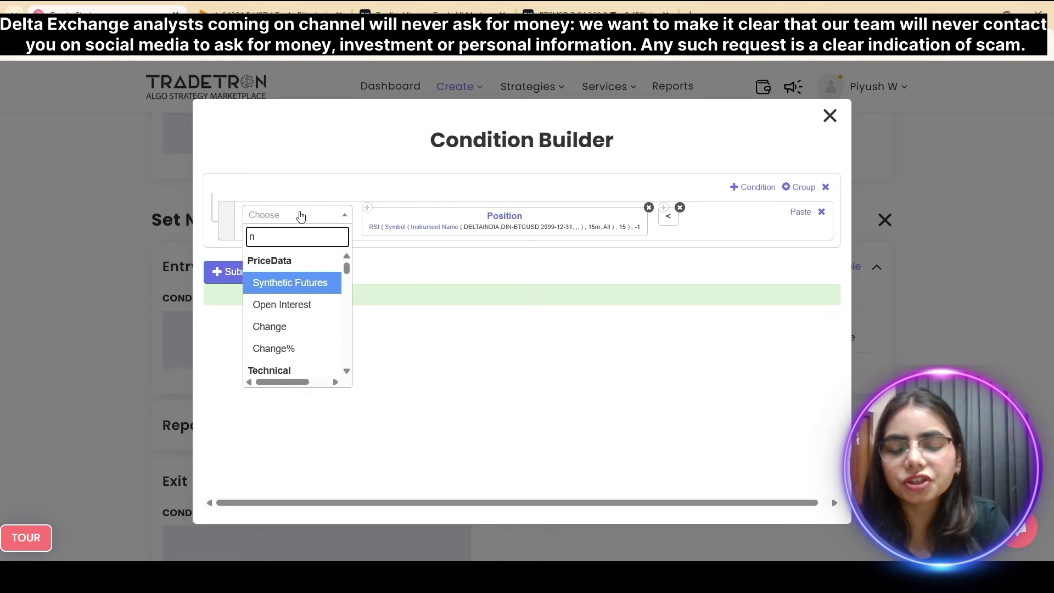
type("u")
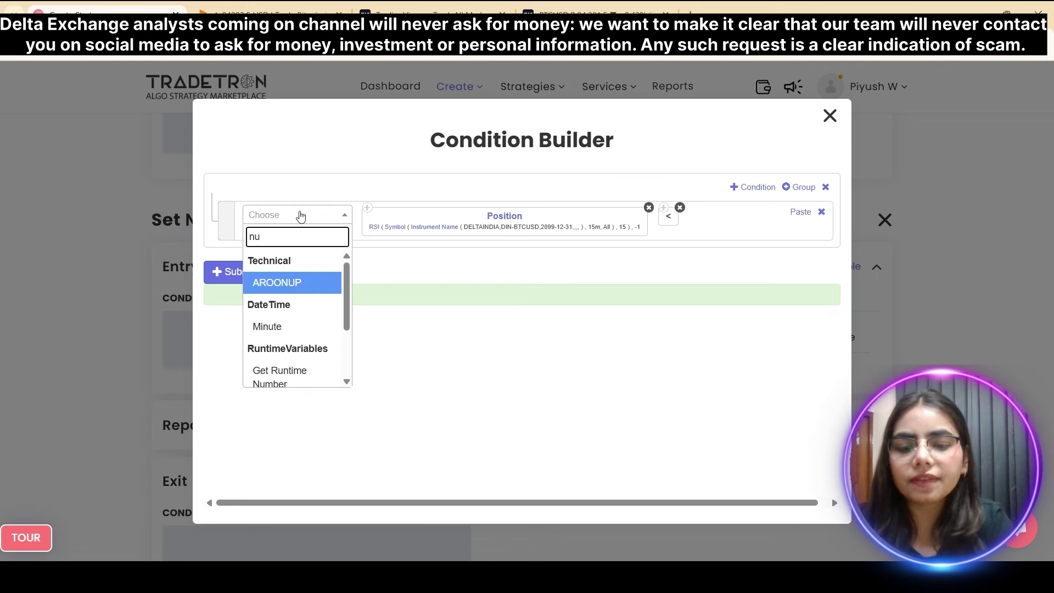
type("mber")
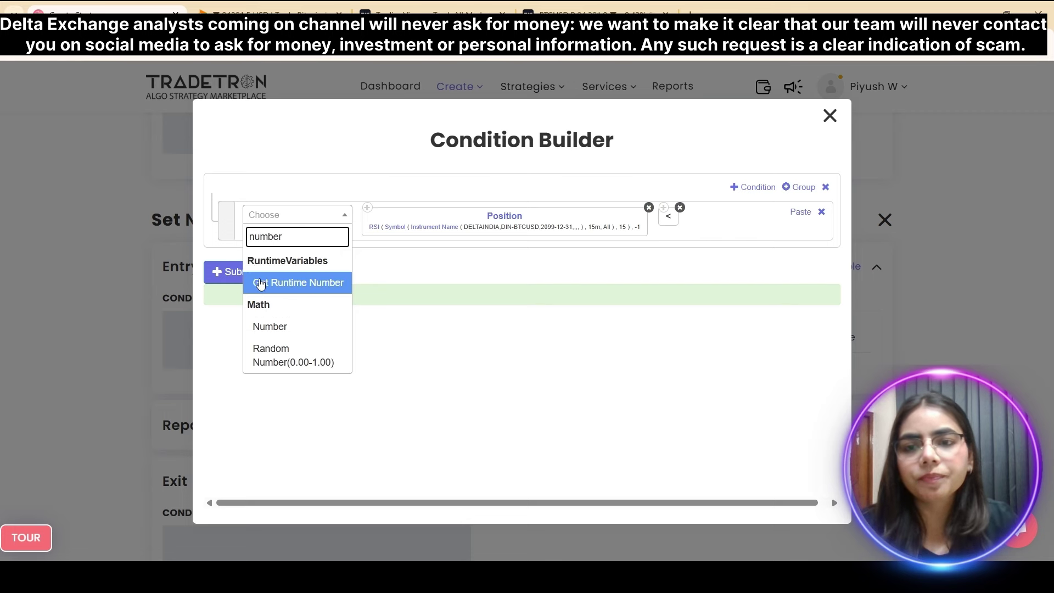
left_click(289, 327)
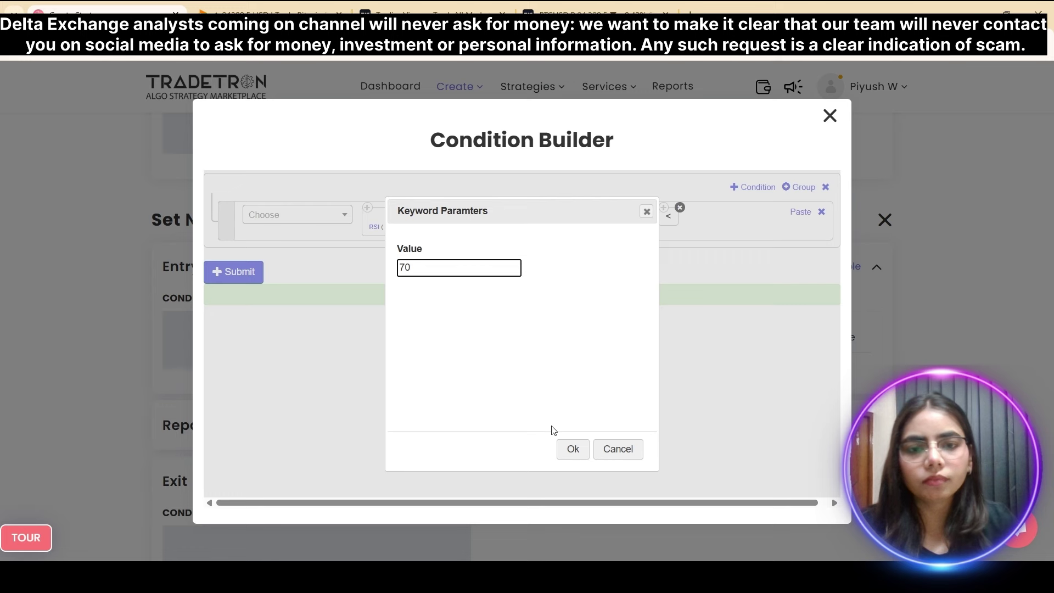
left_click(575, 450)
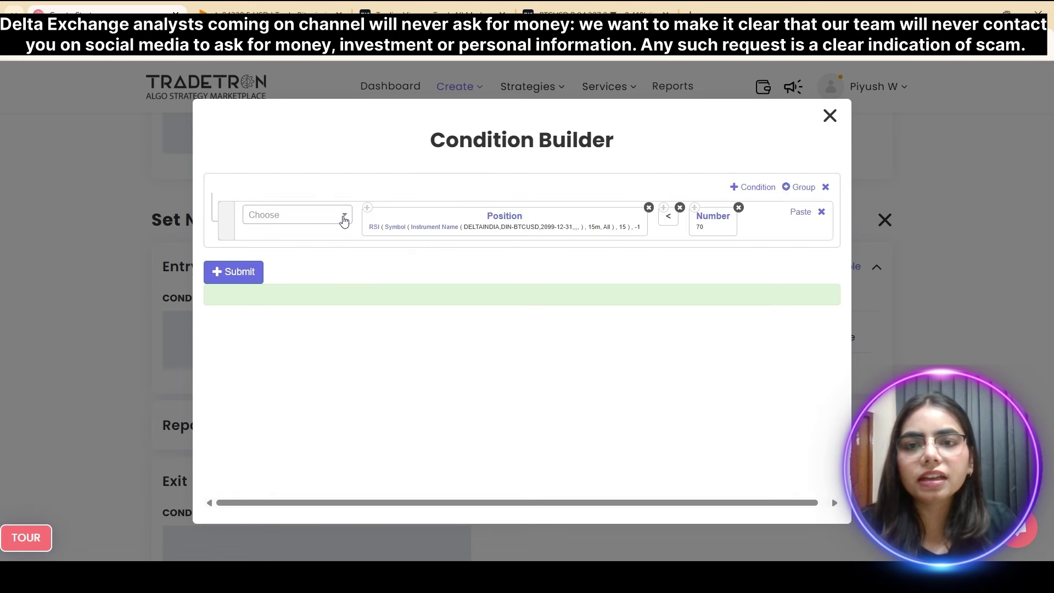
Add a second AND condition holding a copy of the RSI Position block, with its position set to -2.
left_click(735, 189)
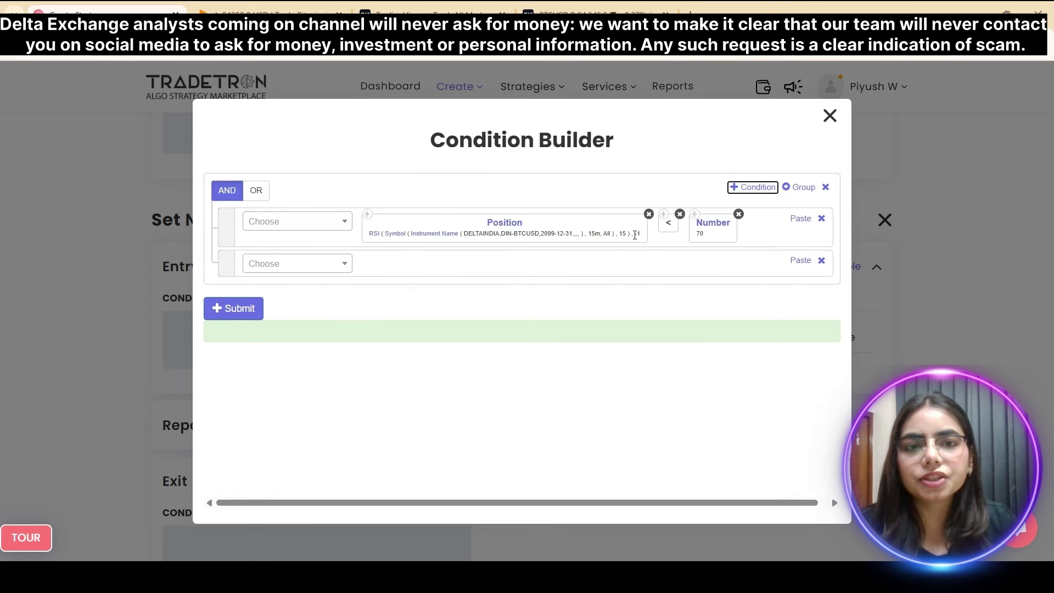
left_click(367, 214)
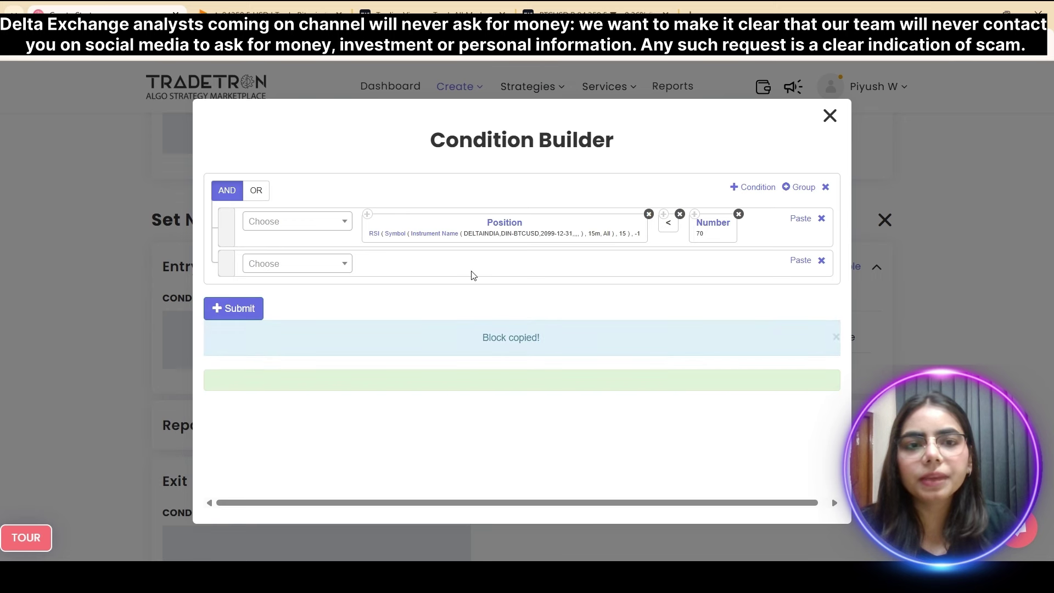
left_click(799, 260)
left_click(518, 267)
left_click(498, 320)
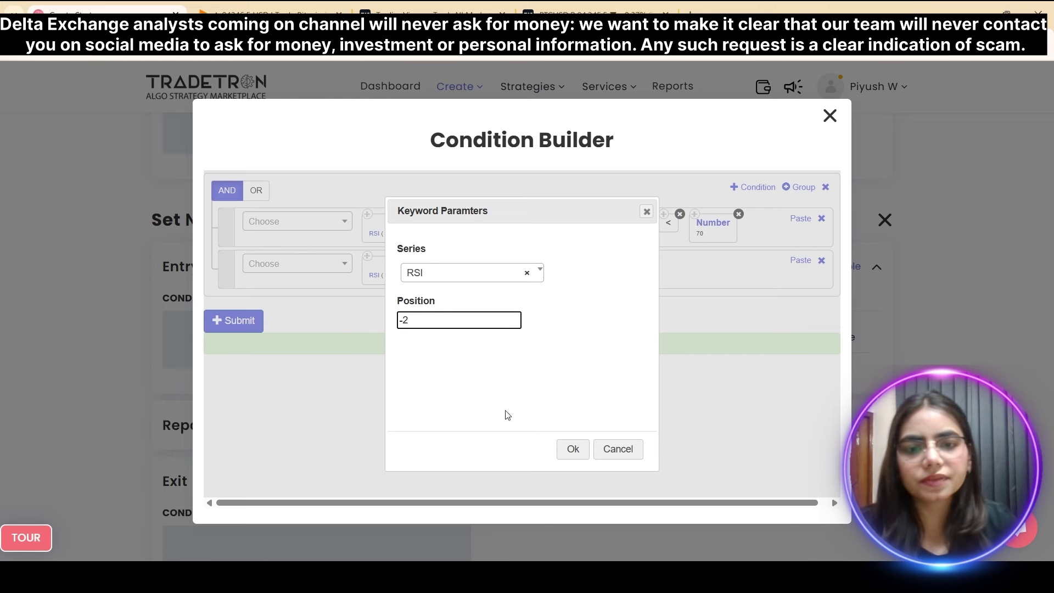
left_click(573, 449)
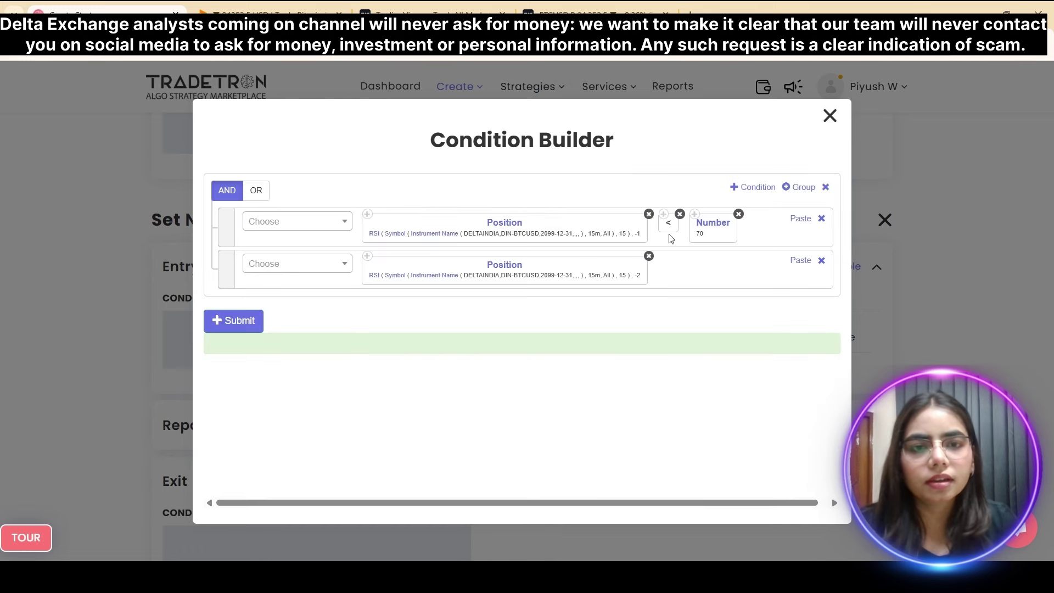
Complete the second condition with the > comparison and a copy of the Number 70 block, and submit Set 2's entry conditions.
left_click(299, 266)
type(">")
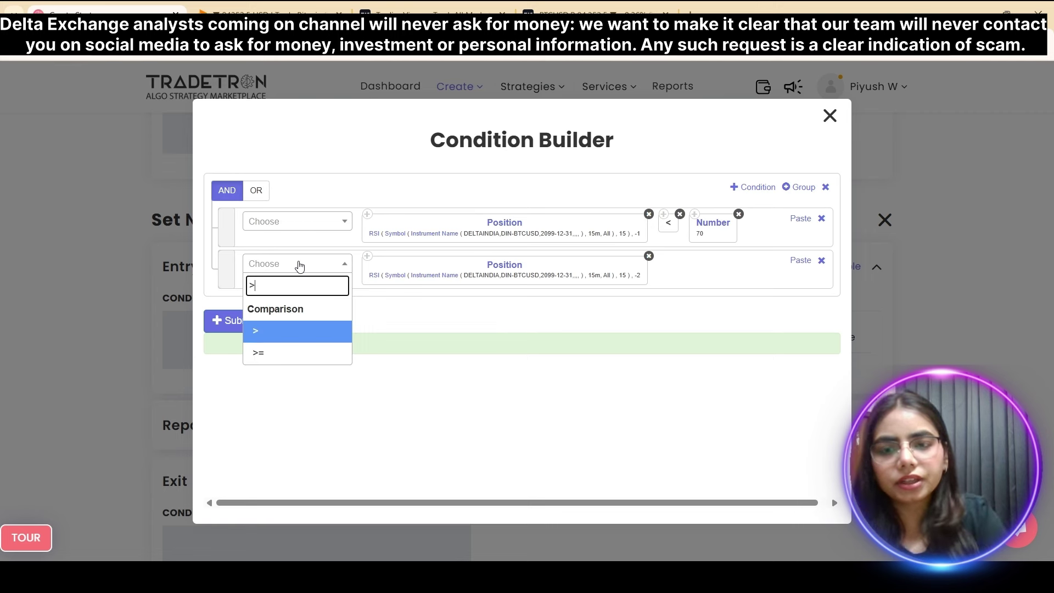
left_click(279, 335)
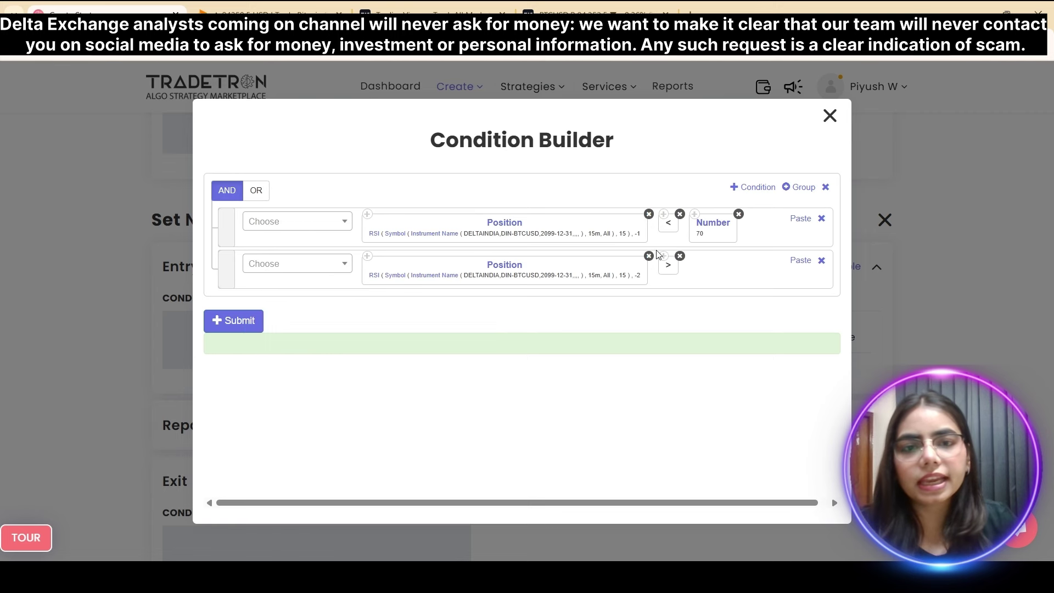
left_click(694, 214)
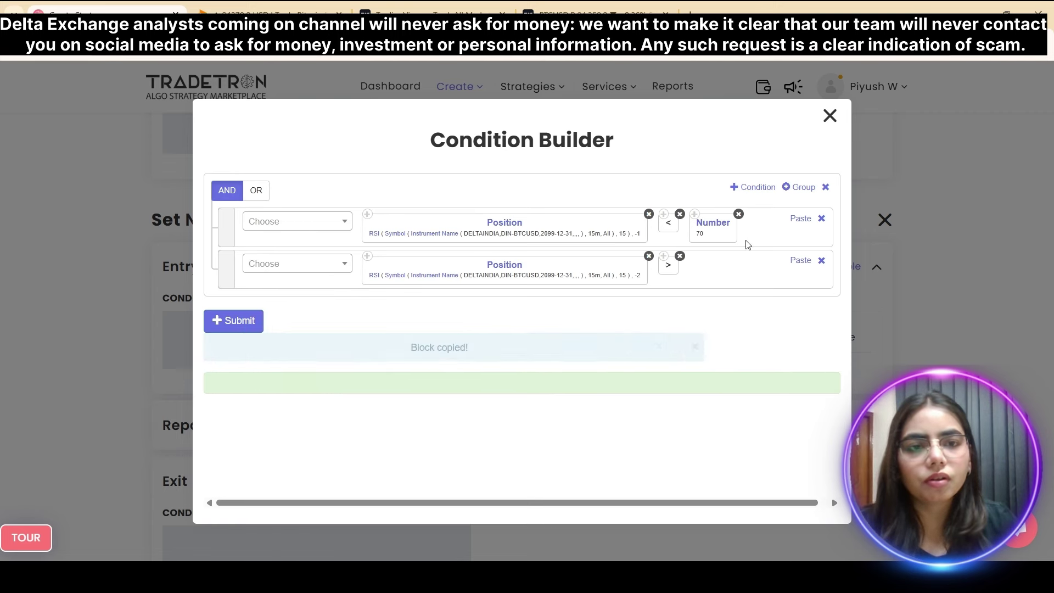
left_click(789, 262)
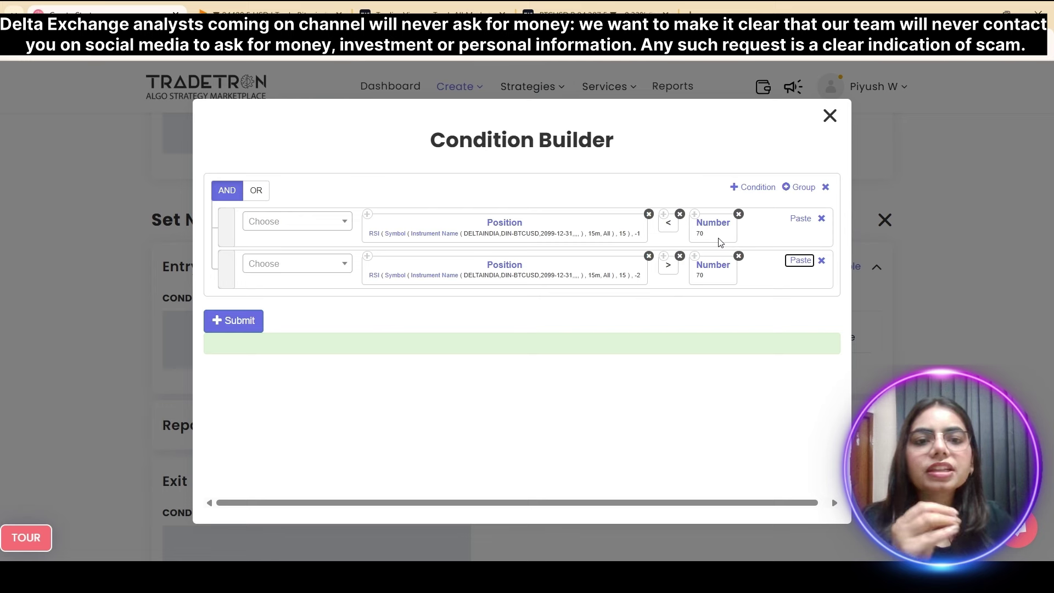
left_click(234, 323)
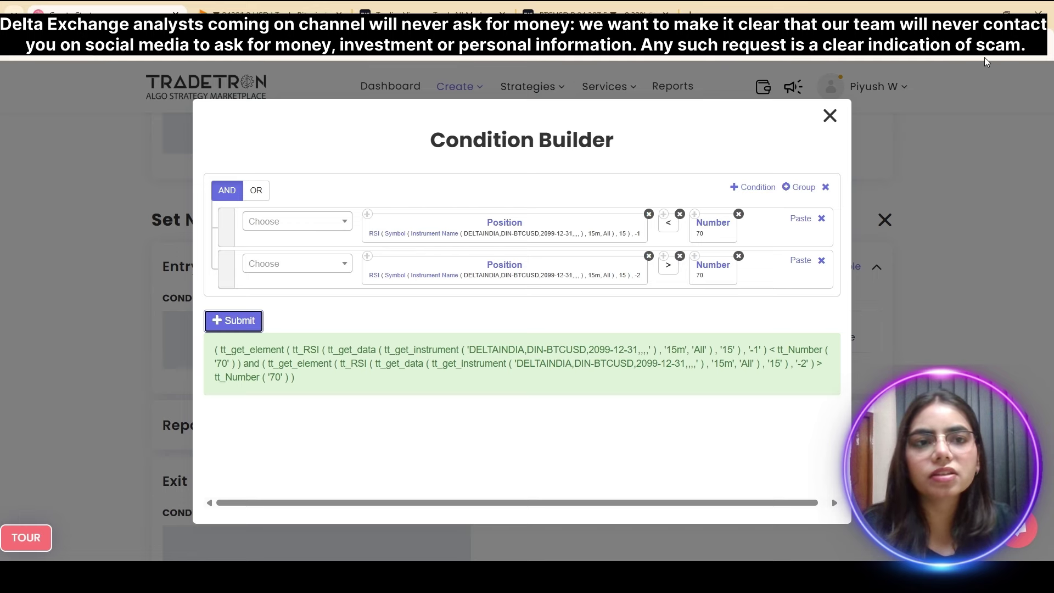
left_click(832, 122)
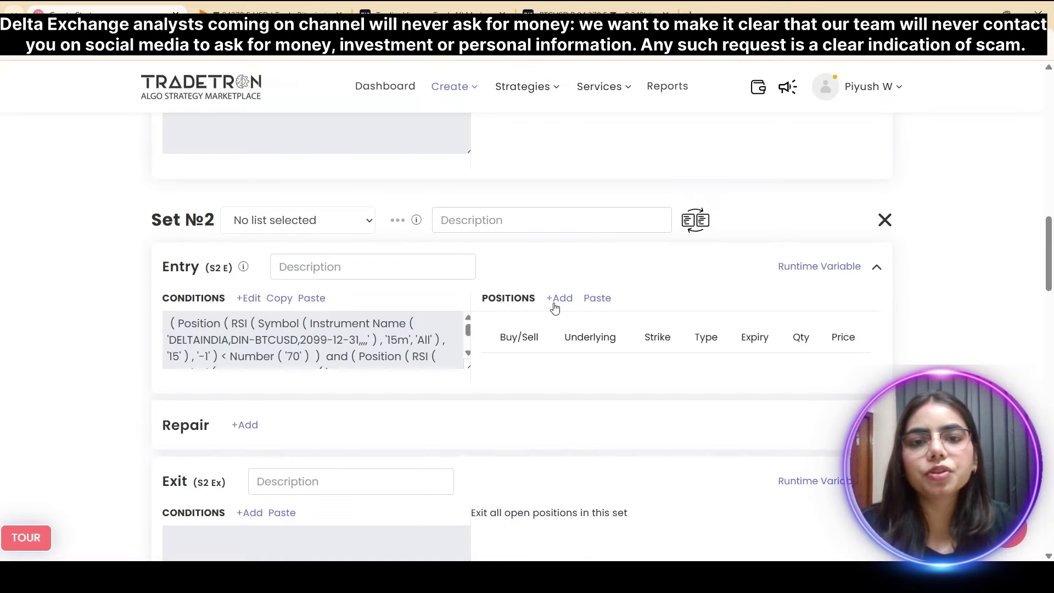
Add a SELL futures position on DELTAINDIA DIN-BTCUSD with expiry 2099-12-31 and quantity 1 to Set 2's entry.
left_click(555, 300)
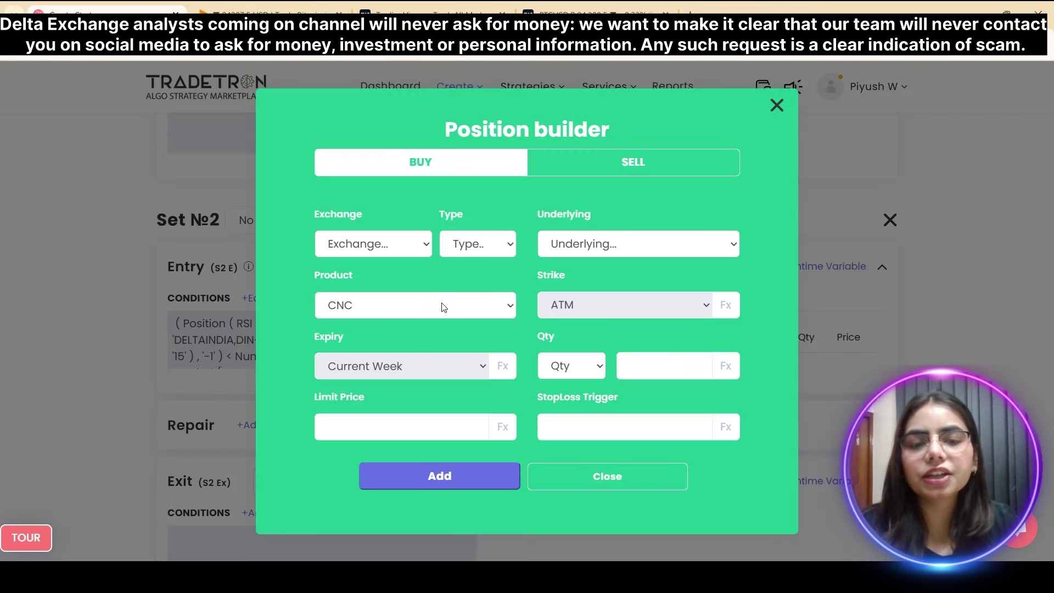
left_click(374, 472)
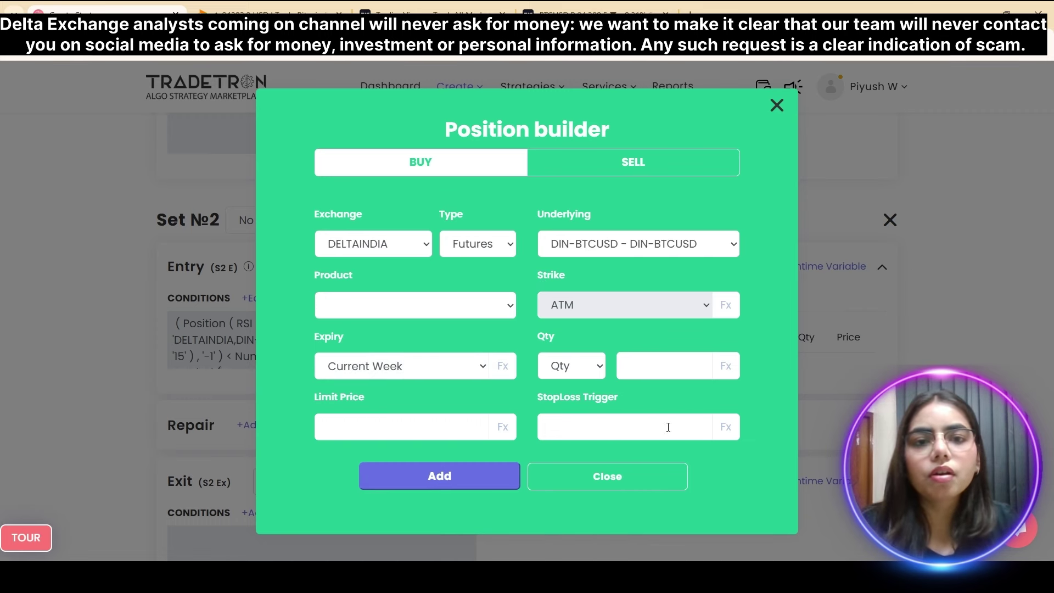
left_click(637, 165)
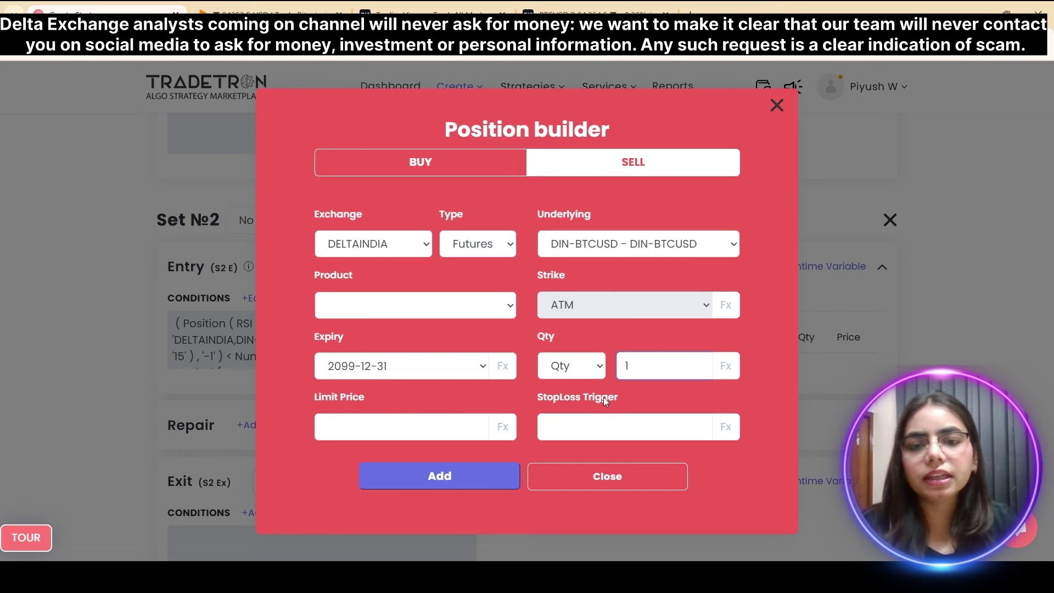
left_click(467, 483)
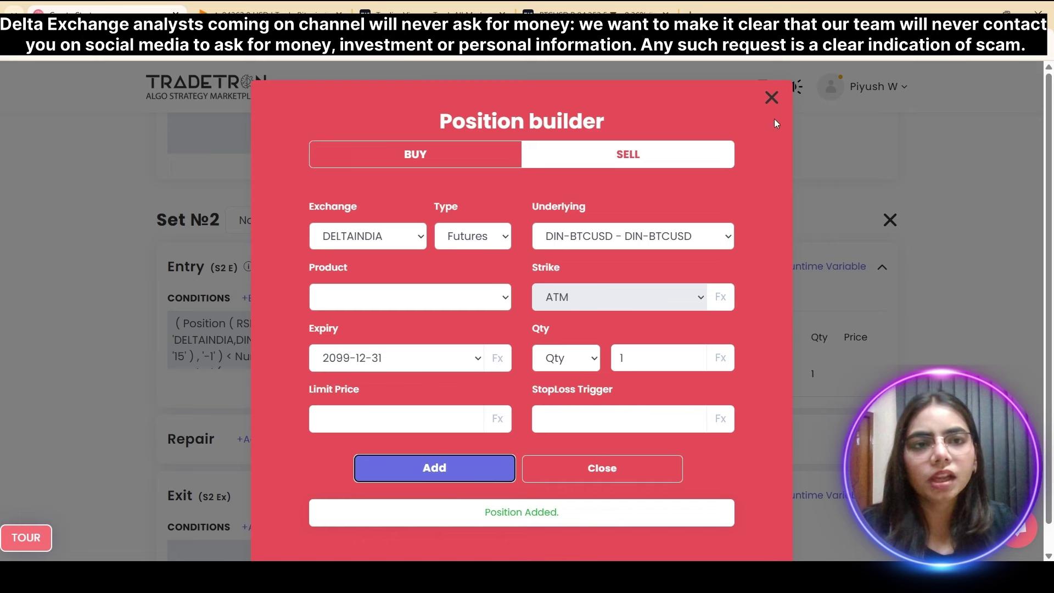
left_click(773, 98)
Review Set 1's entry conditions, its position and its exit section.
scroll(511, 313, "up", 6)
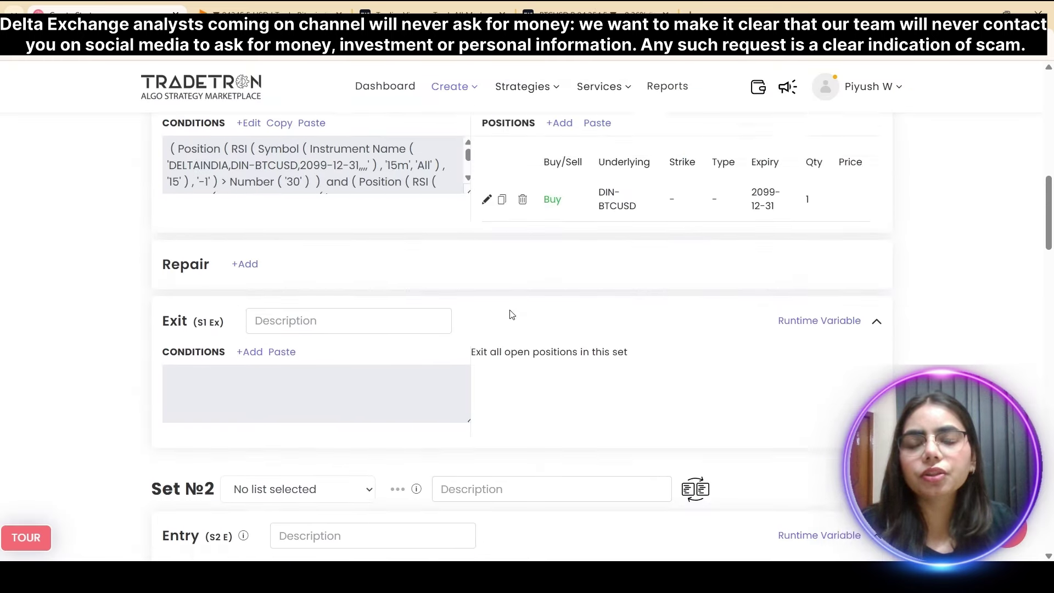
scroll(512, 314, "up", 1)
scroll(512, 314, "down", 1)
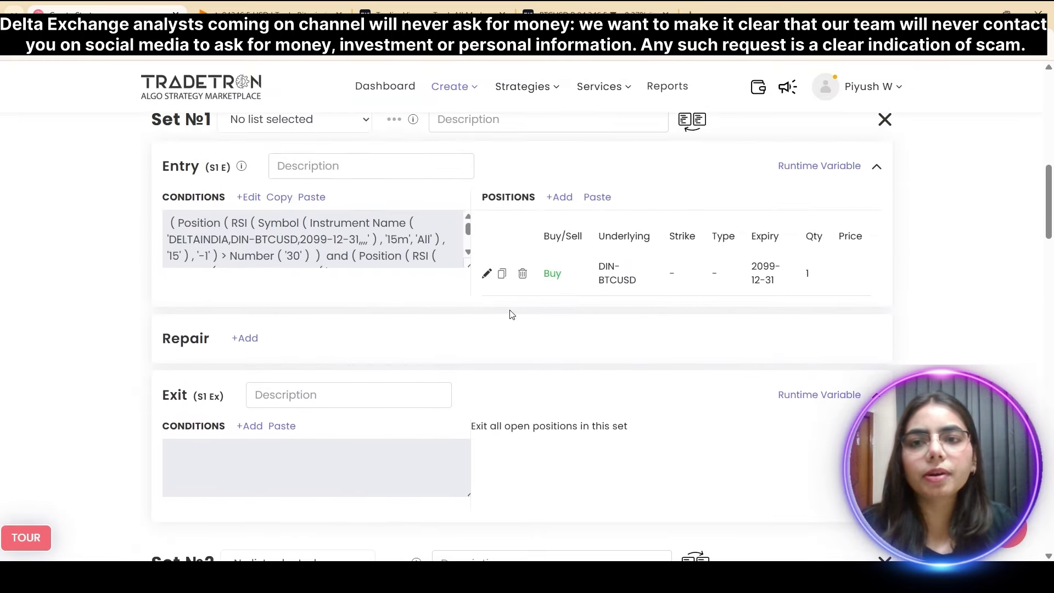
scroll(511, 314, "up", 1)
scroll(509, 314, "down", 1)
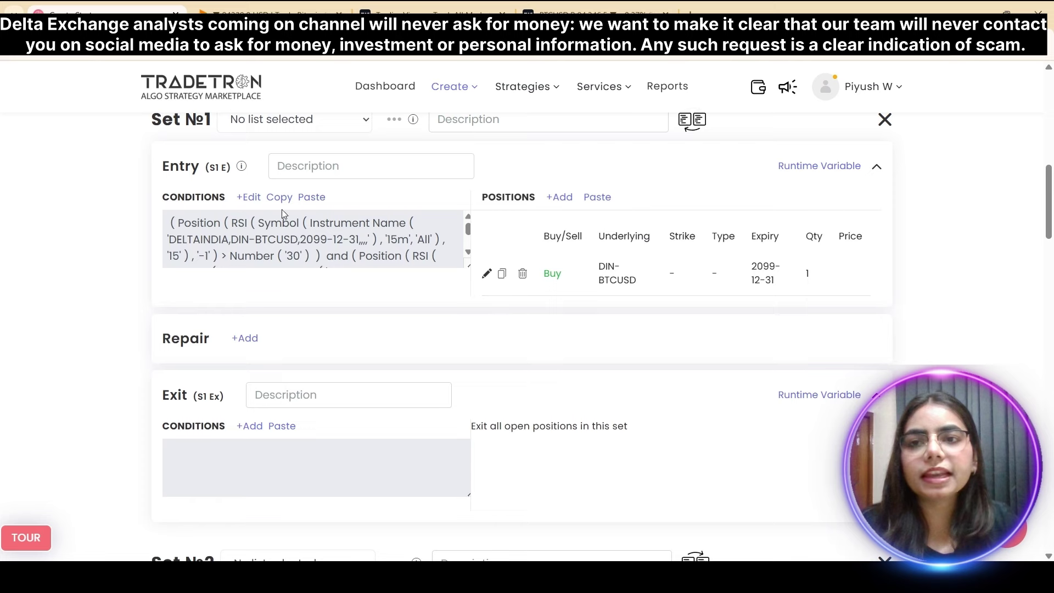
scroll(346, 334, "down", 3)
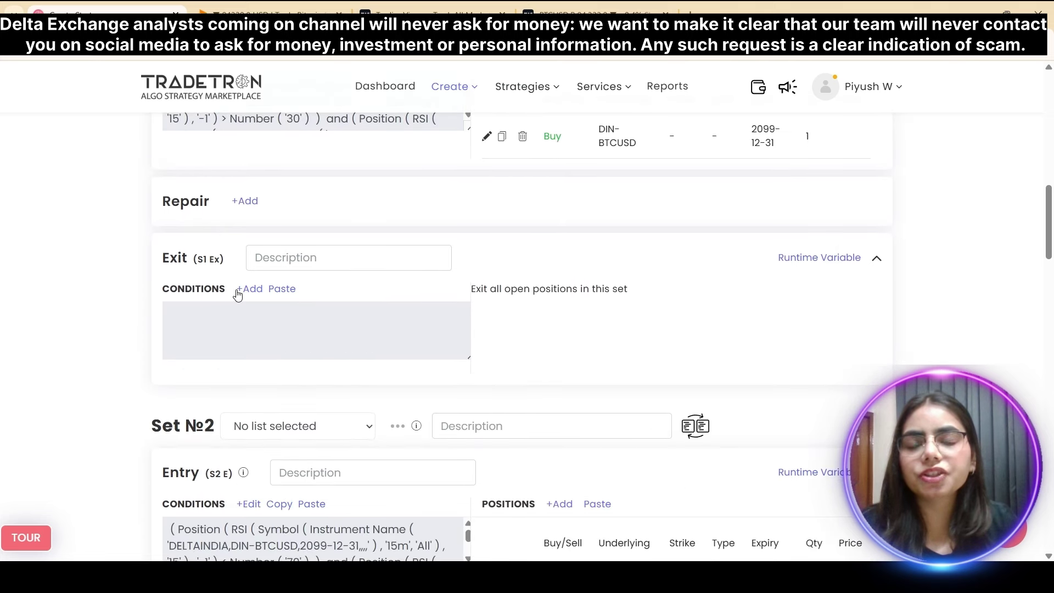
scroll(259, 298, "up", 1)
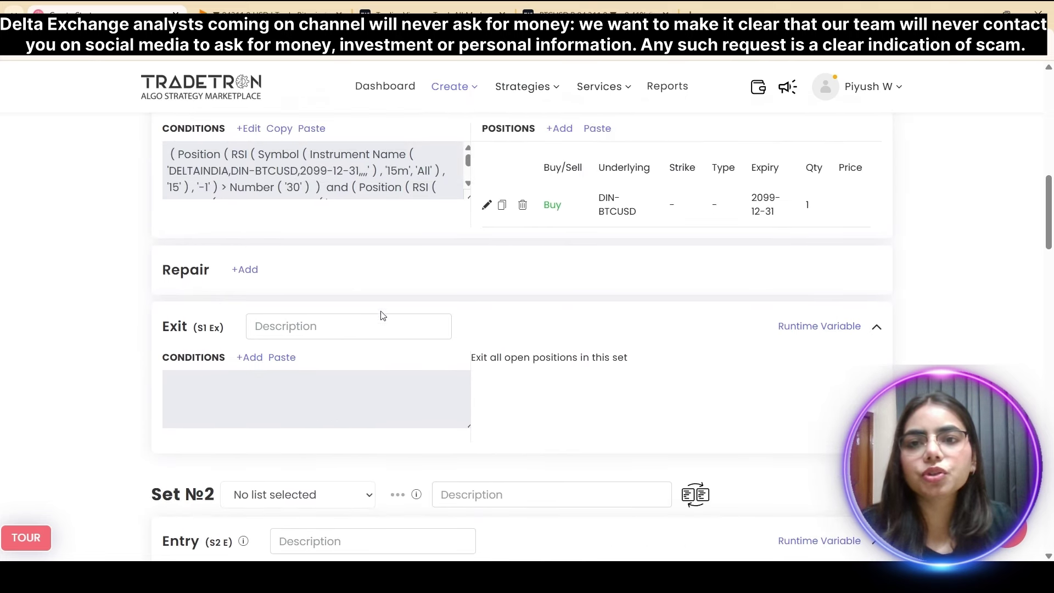
left_click(247, 358)
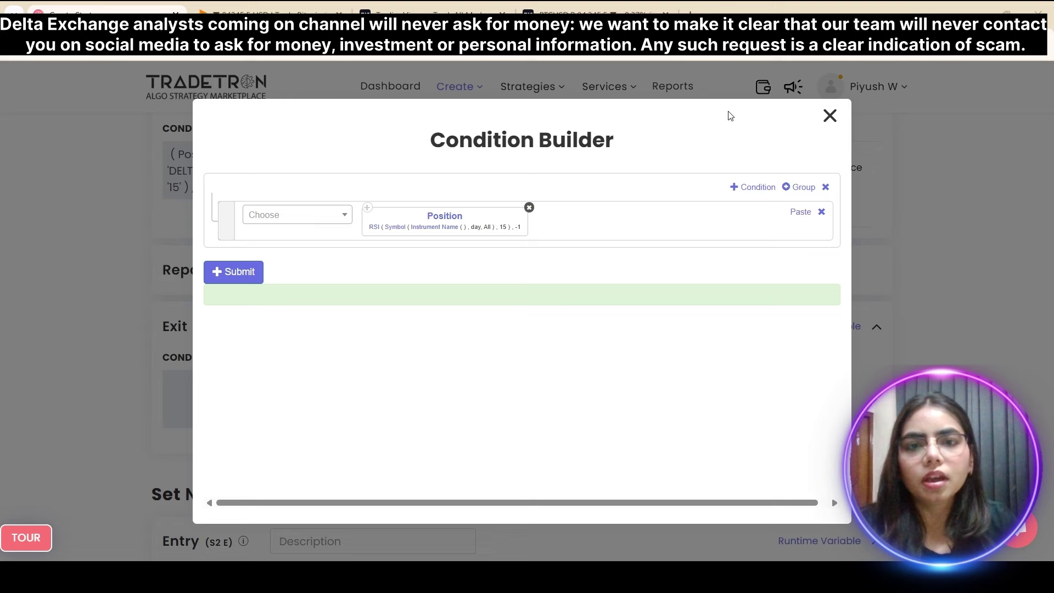
left_click(829, 115)
scroll(275, 327, "up", 2)
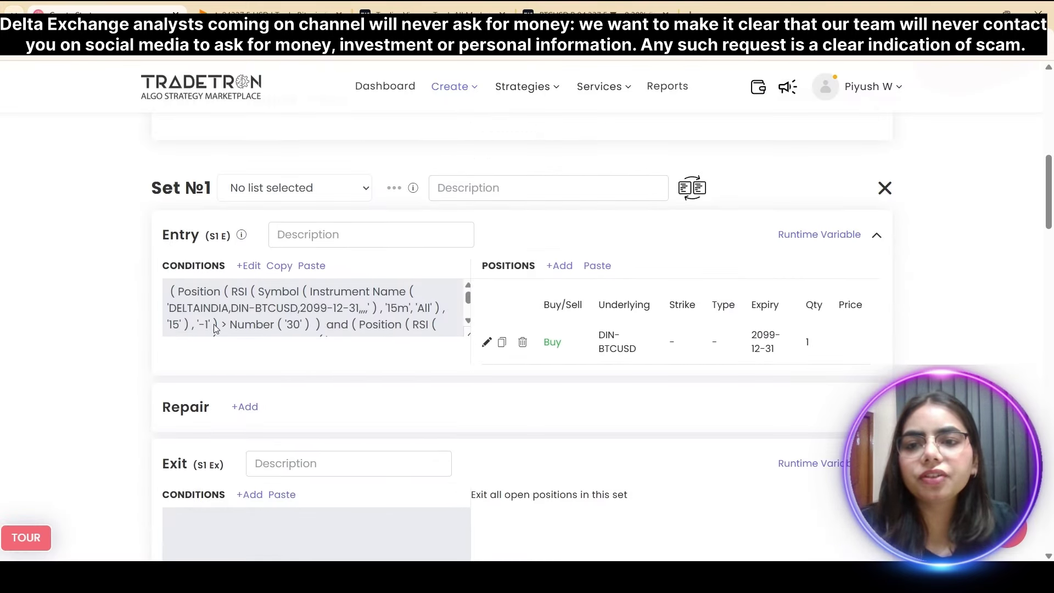
Compare the RSI entry conditions of Set 1 and Set 2.
scroll(265, 367, "up", 1)
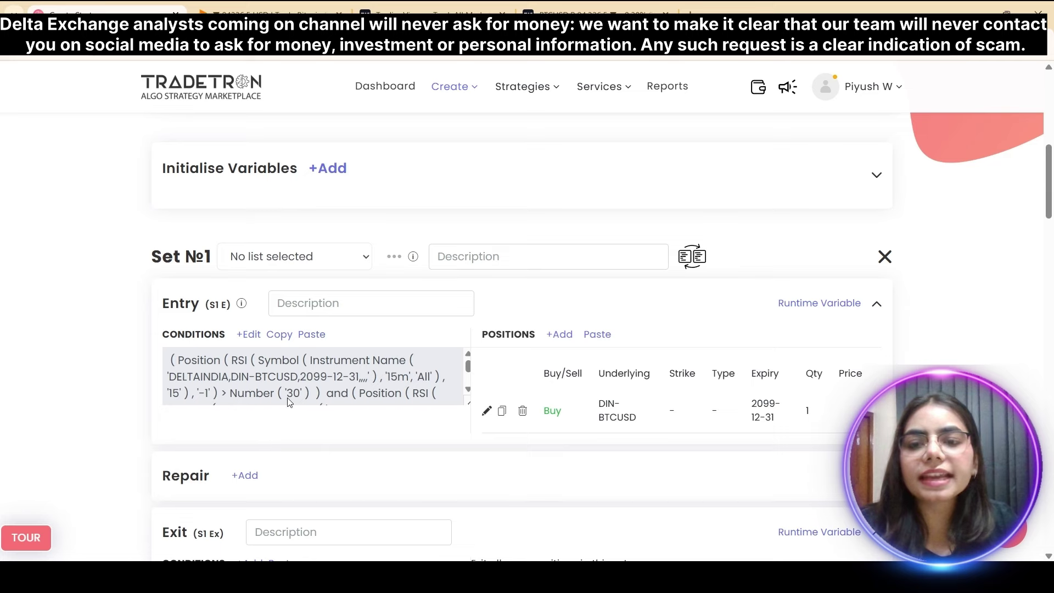
scroll(287, 402, "down", 1)
scroll(472, 477, "down", 6)
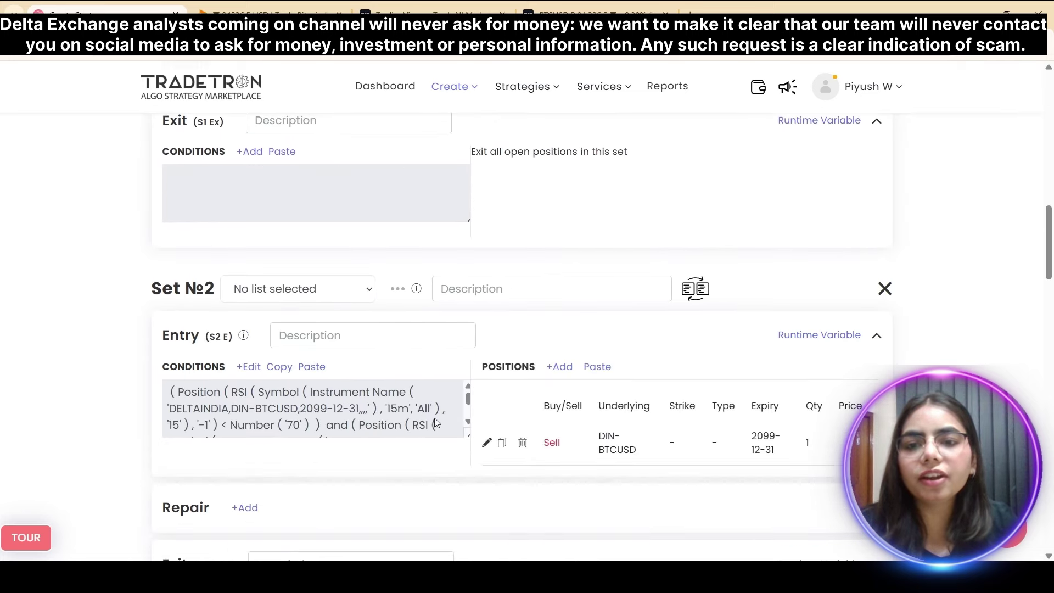
scroll(231, 395, "up", 6)
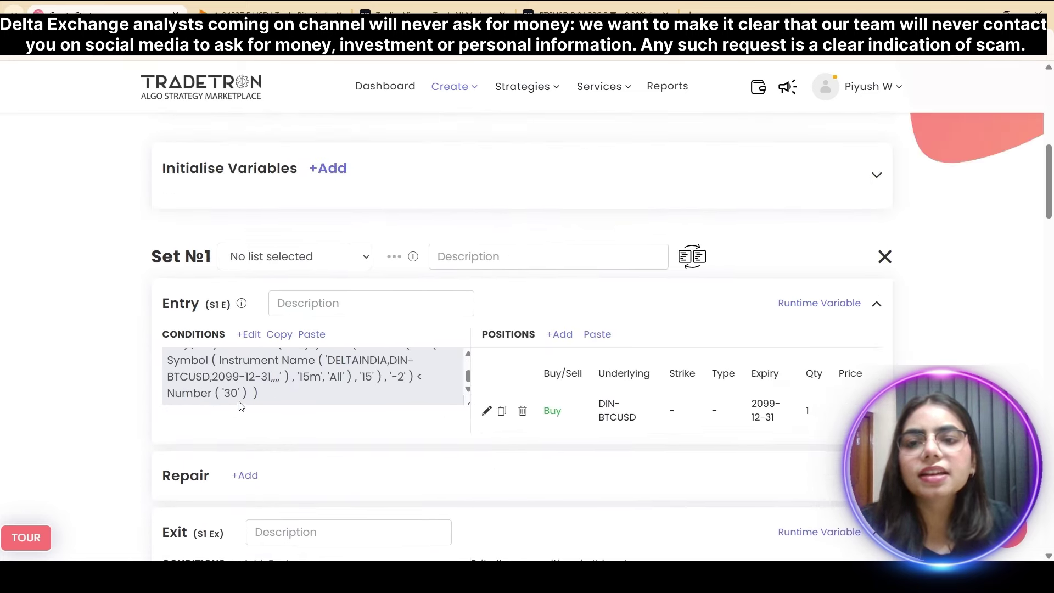
scroll(240, 406, "down", 5)
scroll(212, 367, "up", 4)
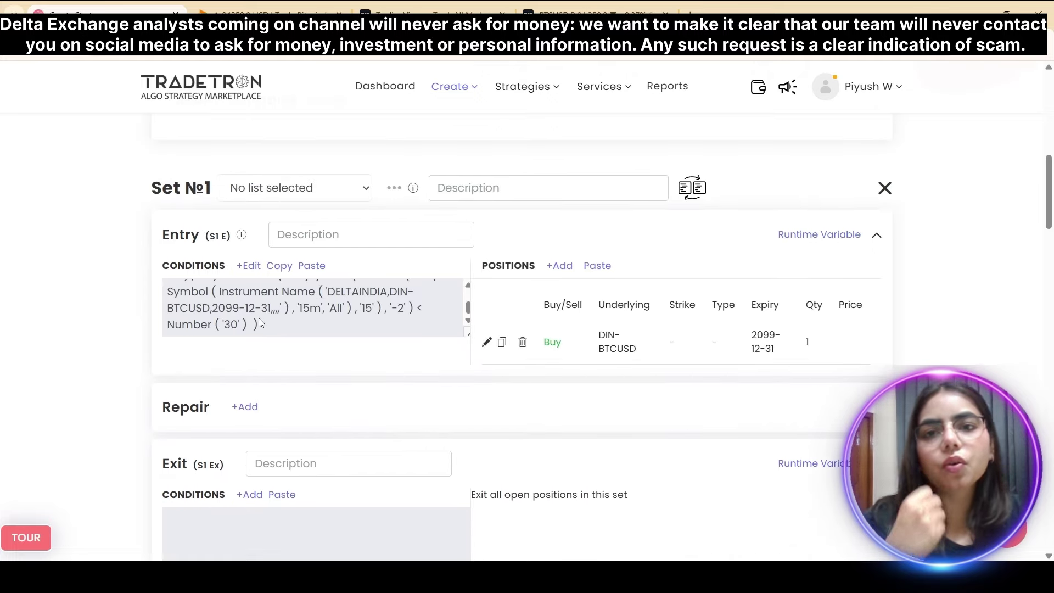
Switch to the BTCUSD chart in TradingView and circle the RSI peaks near 70 and troughs near 30 with the brush.
left_click(587, 14)
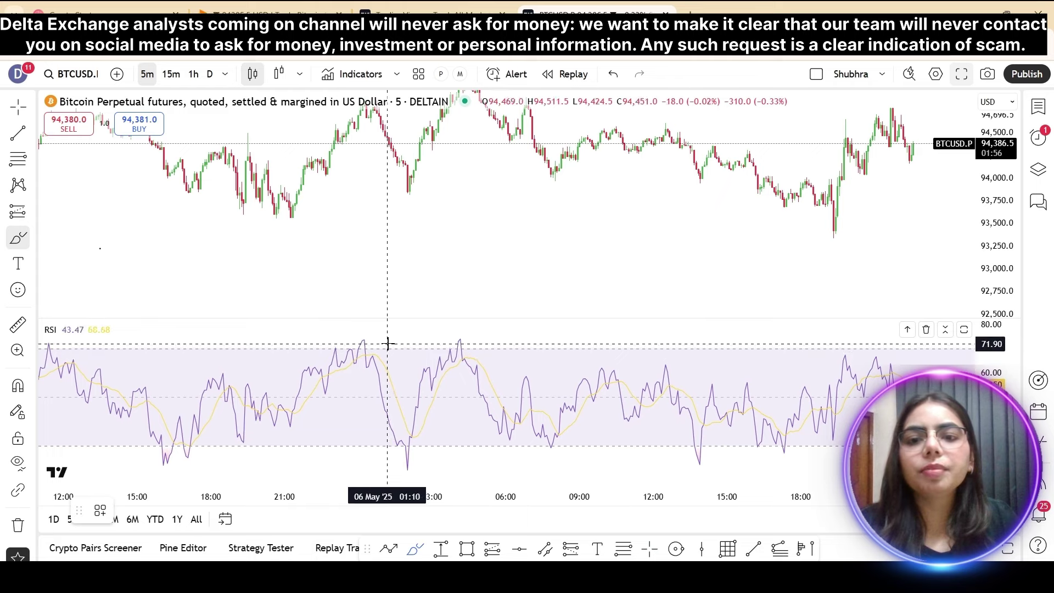
mouse_move(388, 343)
left_mouse_down()
mouse_move(333, 343)
mouse_move(388, 342)
left_mouse_up()
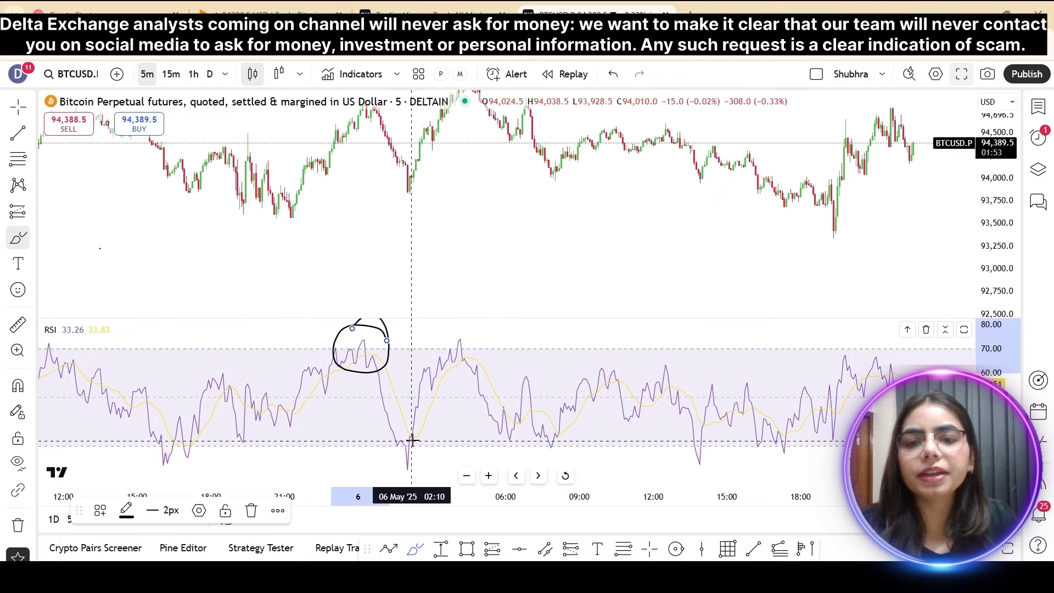
mouse_move(412, 437)
left_mouse_down()
mouse_move(418, 464)
mouse_move(388, 450)
mouse_move(421, 451)
mouse_move(403, 439)
left_mouse_up()
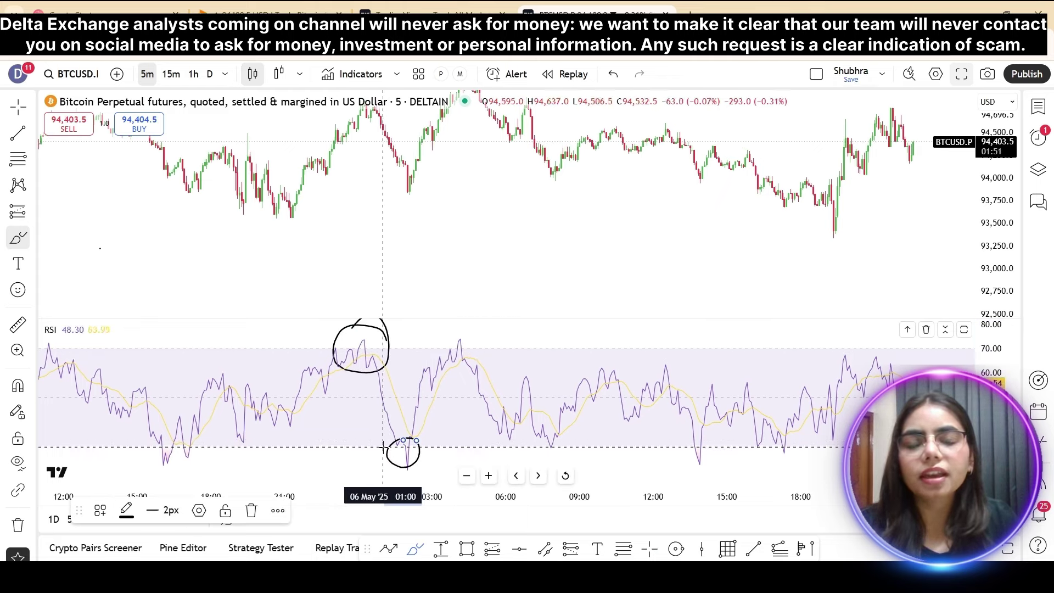
mouse_move(466, 323)
left_mouse_down()
mouse_move(439, 343)
mouse_move(459, 329)
left_mouse_up()
mouse_move(566, 423)
left_mouse_down()
mouse_move(530, 425)
mouse_move(566, 424)
left_mouse_up()
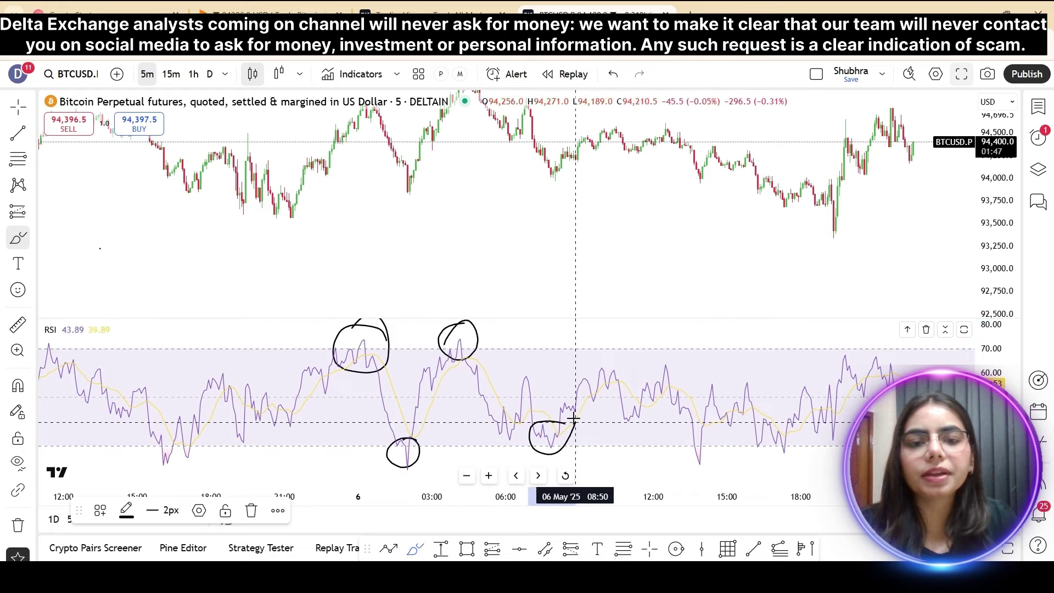
mouse_move(691, 446)
left_mouse_down()
mouse_move(729, 447)
mouse_move(708, 439)
left_mouse_up()
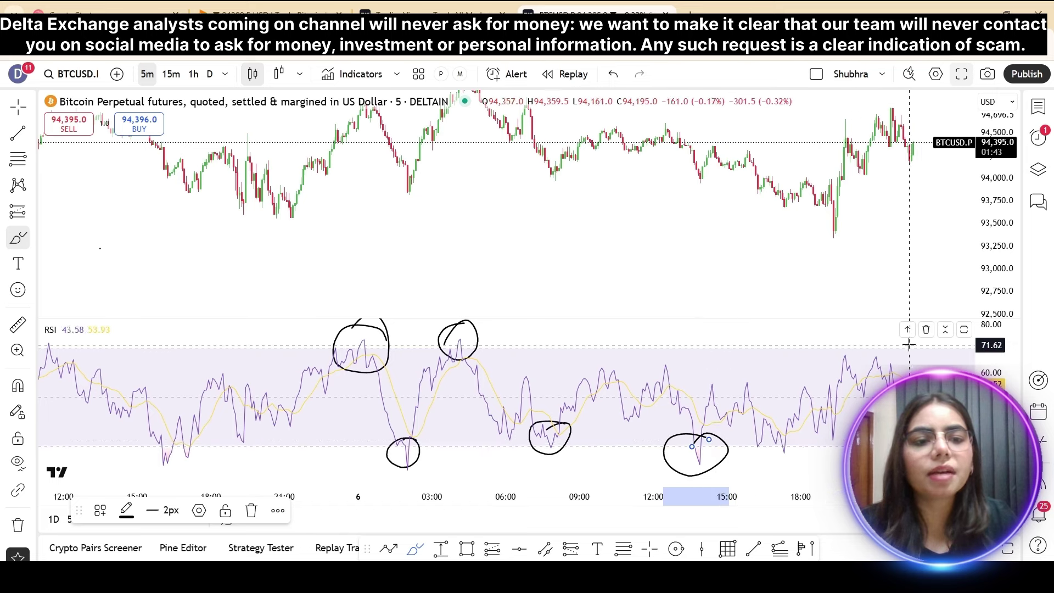
mouse_move(884, 341)
left_mouse_down()
mouse_move(894, 352)
mouse_move(879, 359)
left_mouse_up()
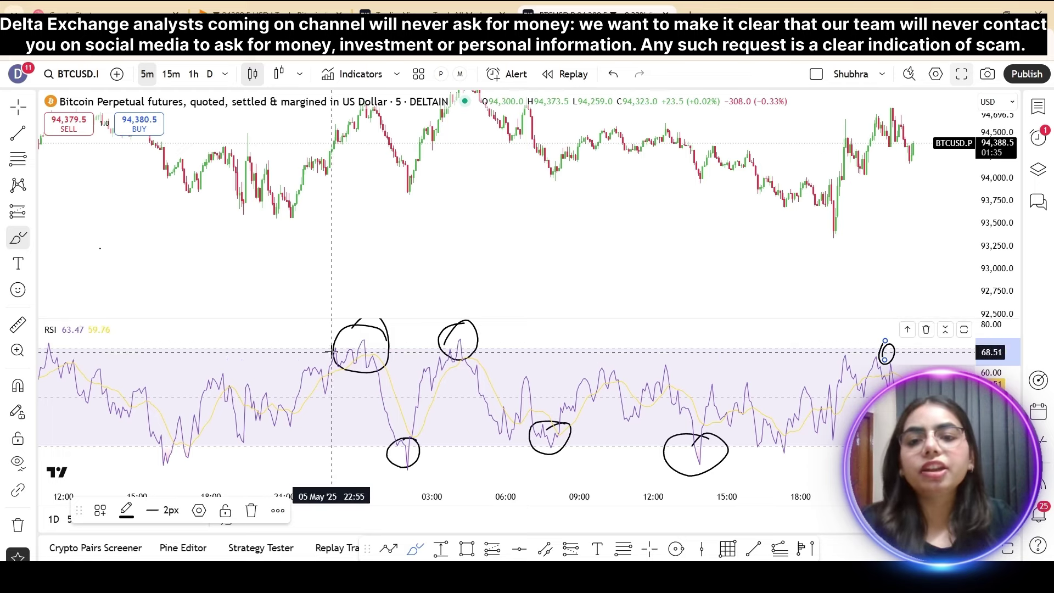
Mark the circled RSI trough near 30 and the first circled peak near 70 with extra brush strokes.
mouse_move(380, 458)
left_mouse_down()
mouse_move(415, 441)
mouse_move(409, 449)
mouse_move(430, 456)
left_mouse_up()
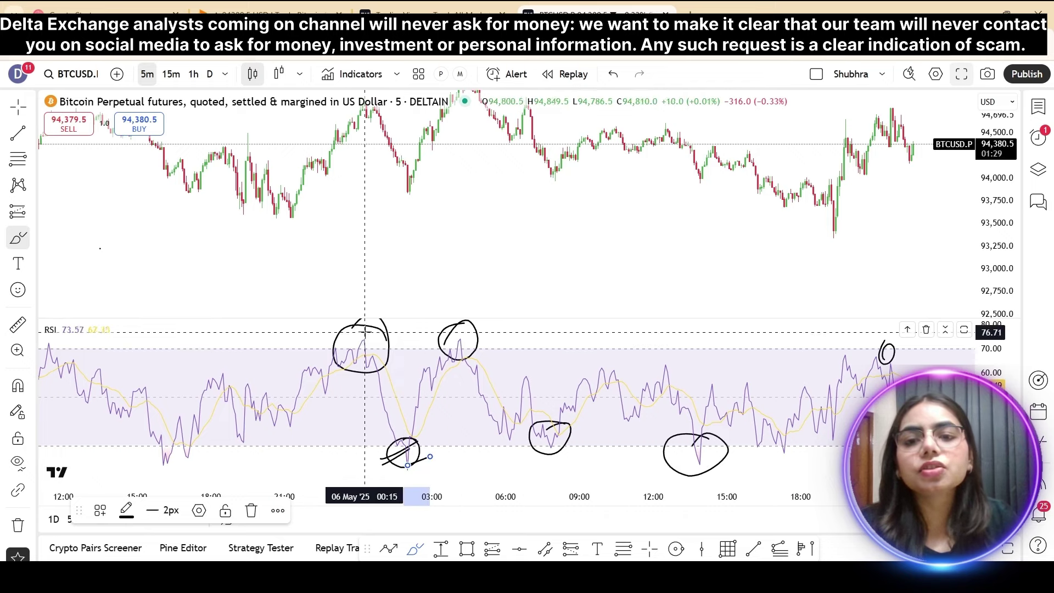
left_click_drag(334, 330, 346, 328)
left_click_drag(328, 344, 386, 337)
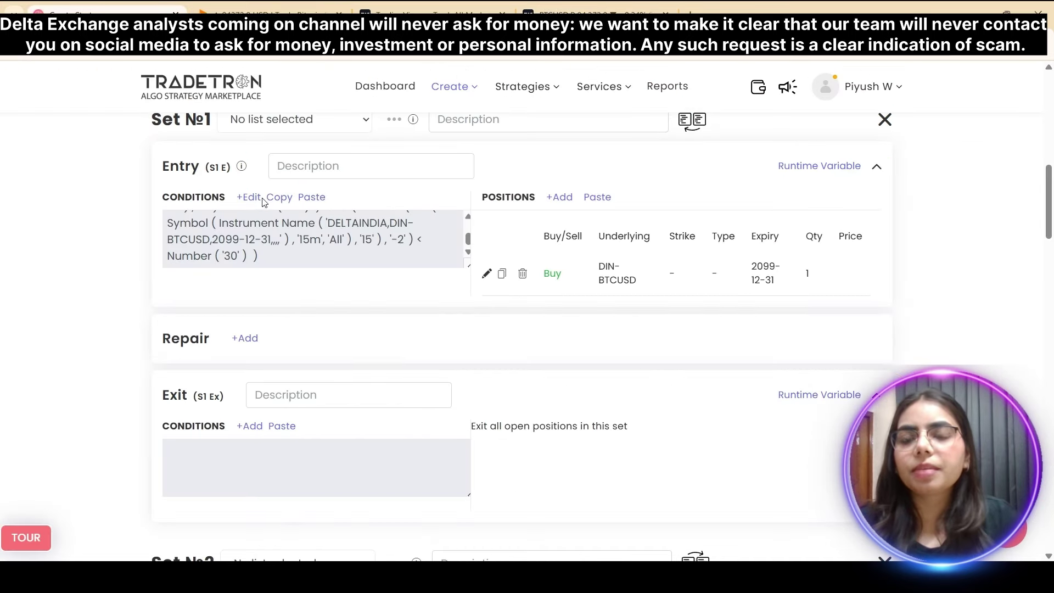
Back in Tradetron, copy Set 2's entry conditions into Set 1's exit conditions.
scroll(287, 434, "down", 5)
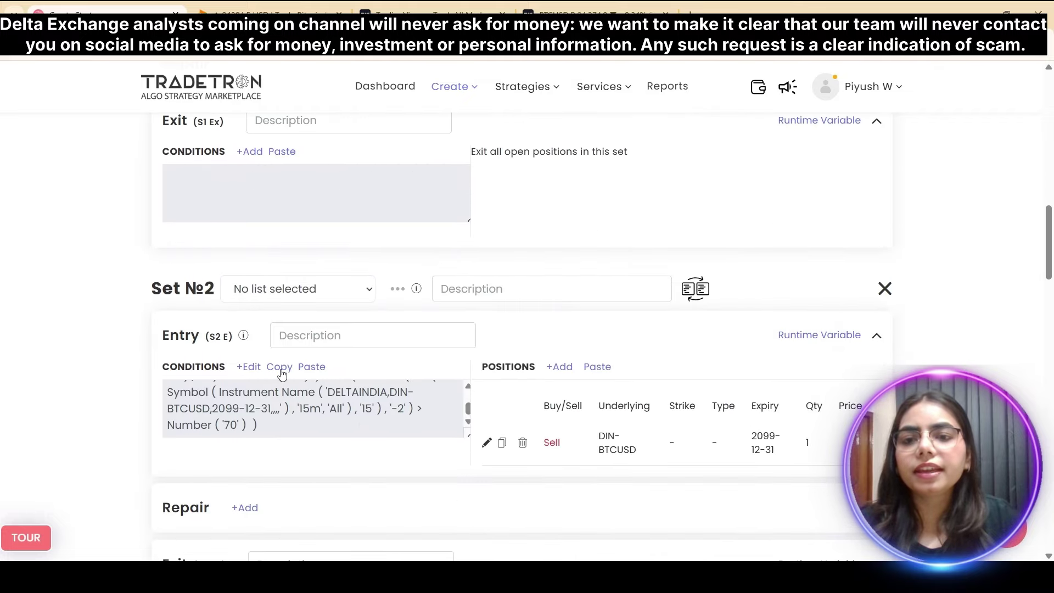
left_click(279, 367)
scroll(283, 362, "up", 3)
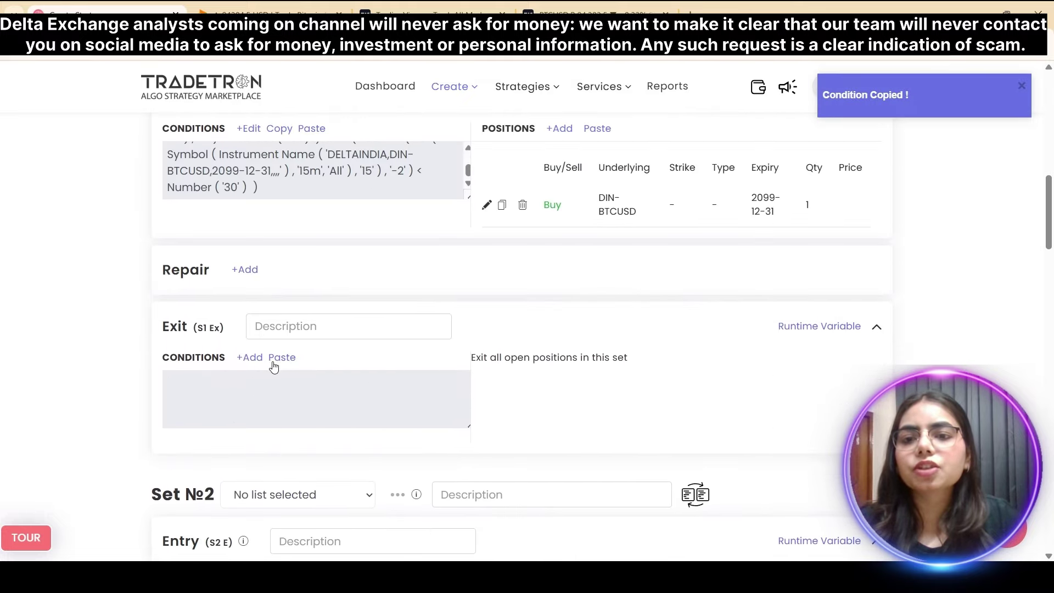
left_click(282, 358)
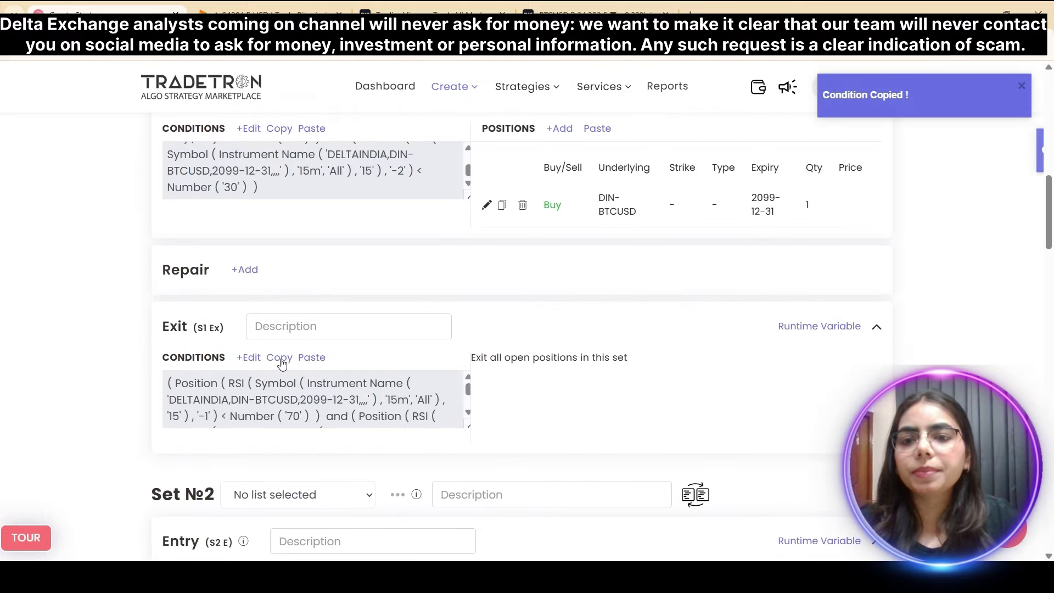
In Set 1's exit conditions, paste a copy of the < operator into the second condition and of > into the first.
left_click(249, 362)
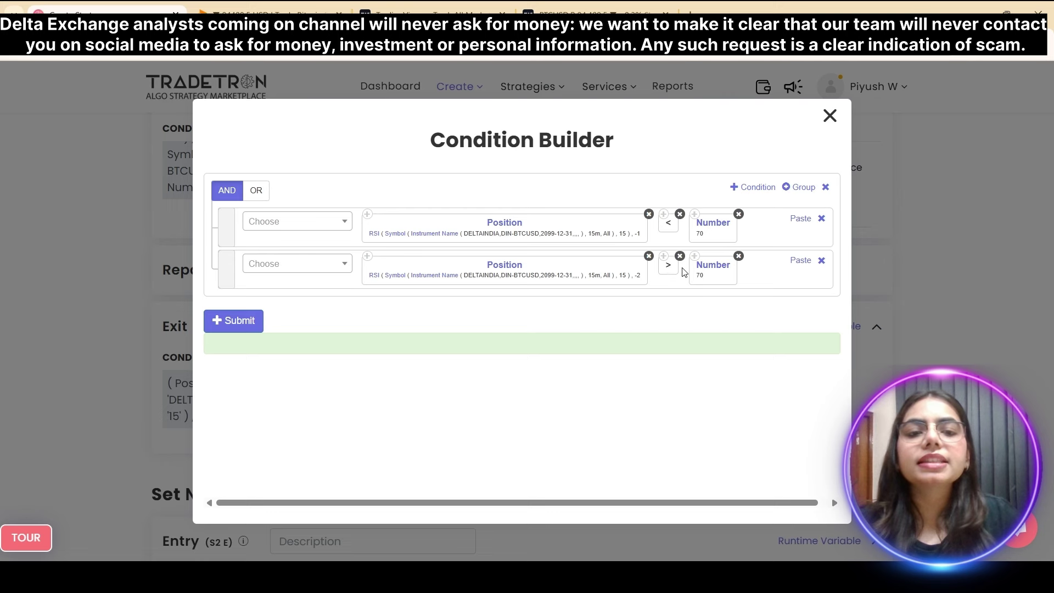
left_click(664, 217)
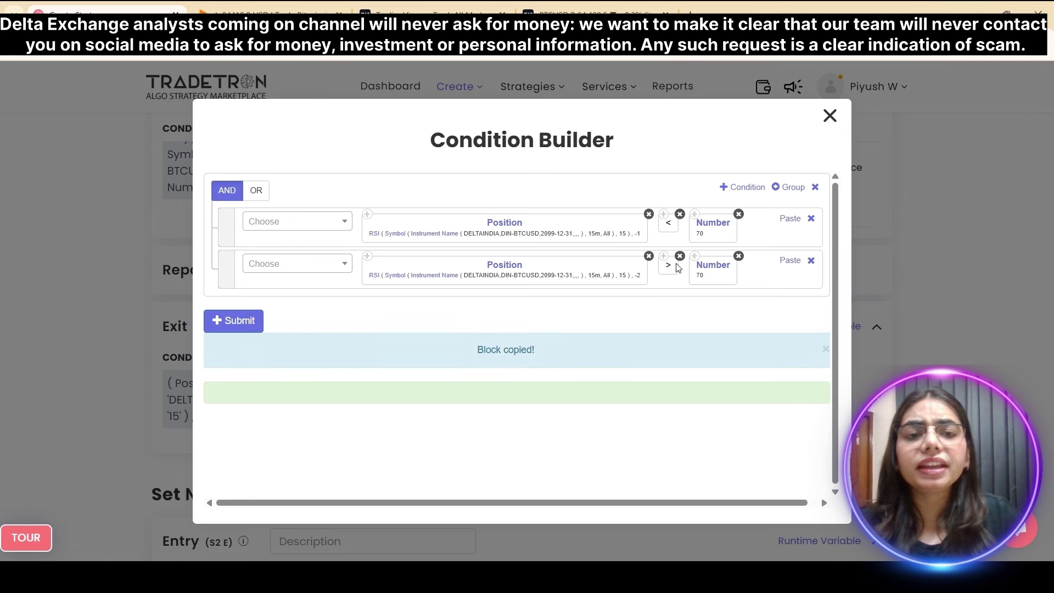
left_click_drag(668, 222, 755, 276)
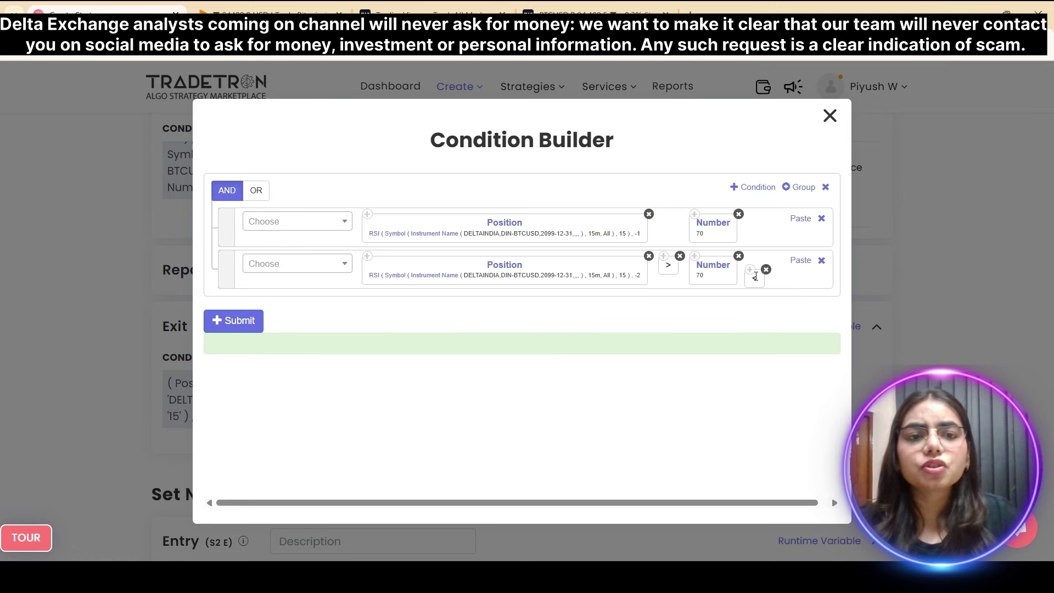
left_click(799, 262)
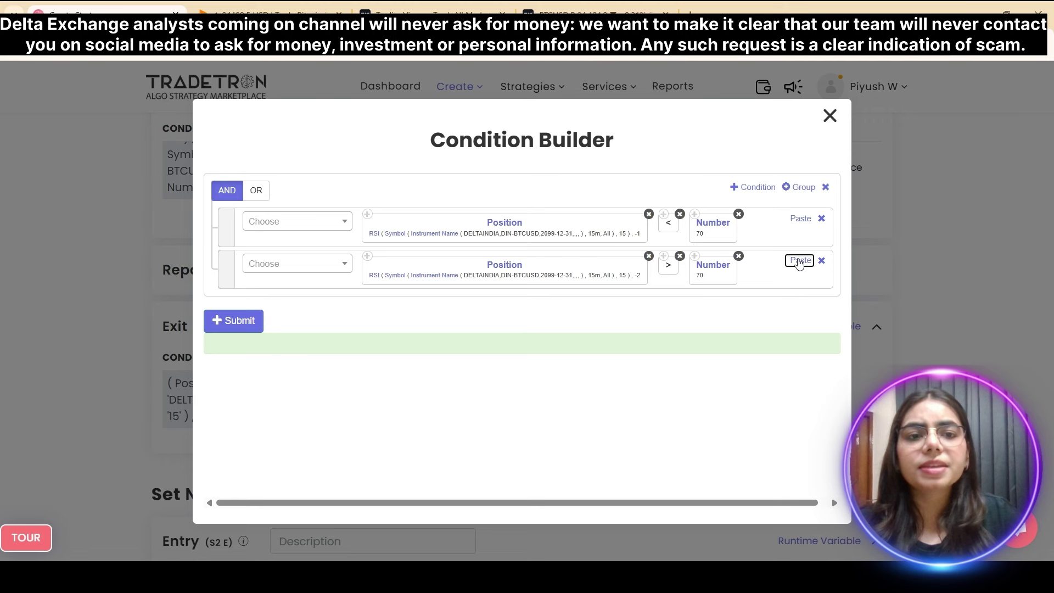
left_click(664, 257)
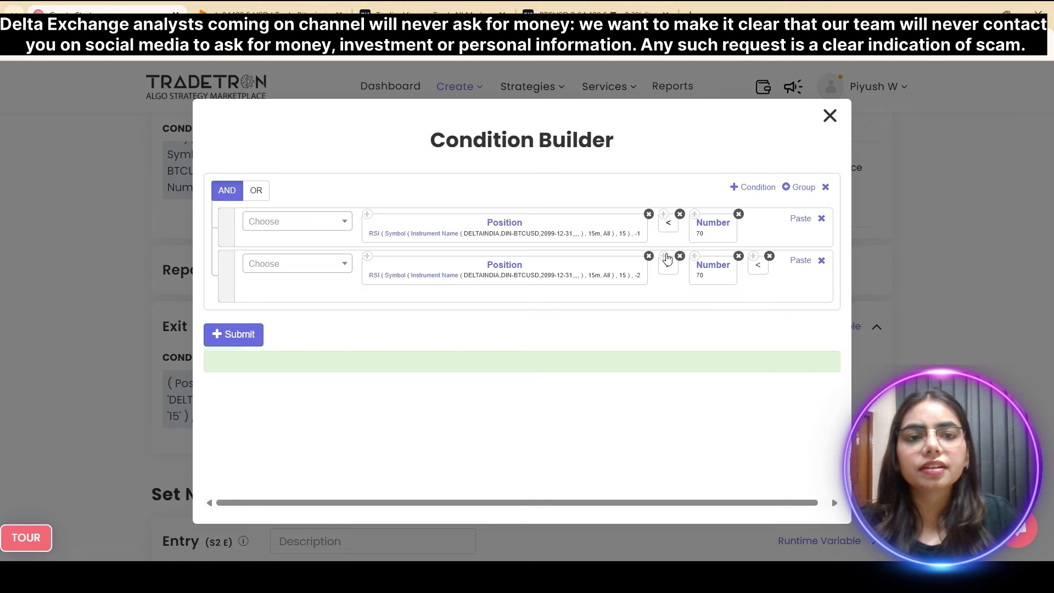
left_click(799, 218)
Remove both original comparison operators and place the pasted > and < before Number 70 in the first and second conditions.
left_click(679, 214)
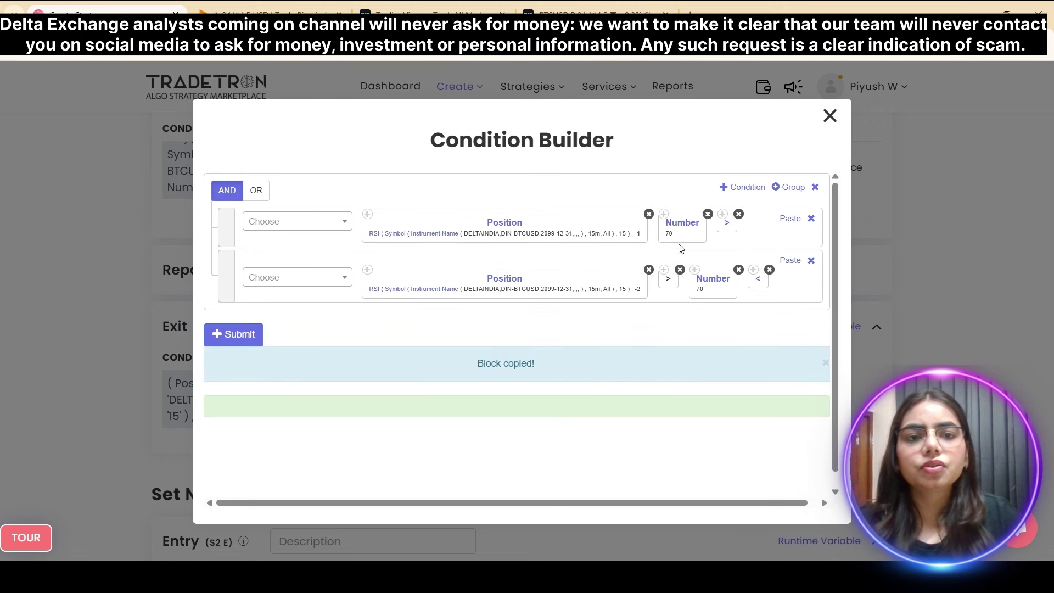
left_click(679, 270)
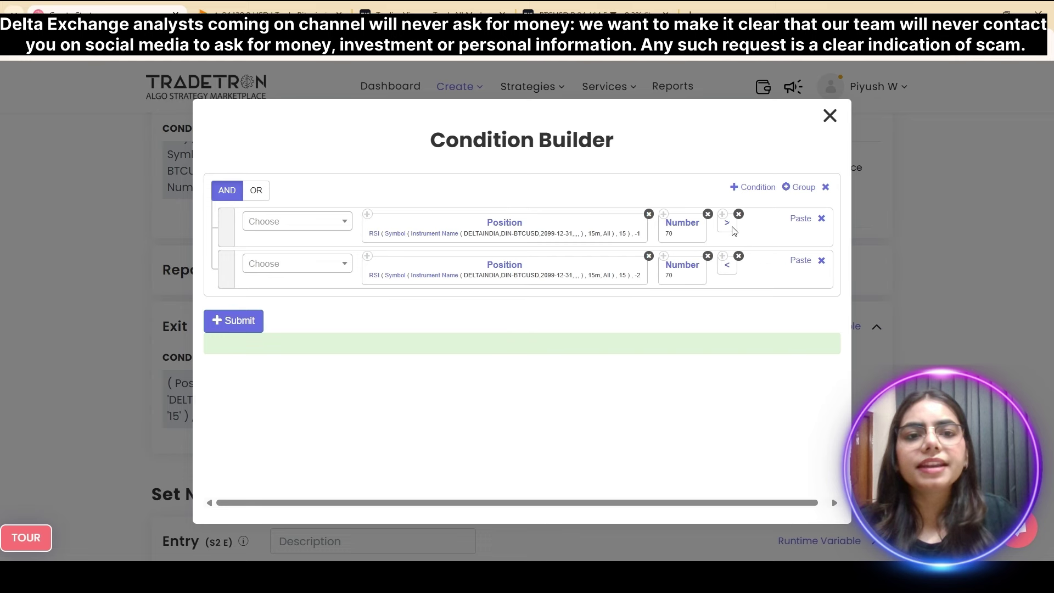
left_click_drag(734, 230, 675, 224)
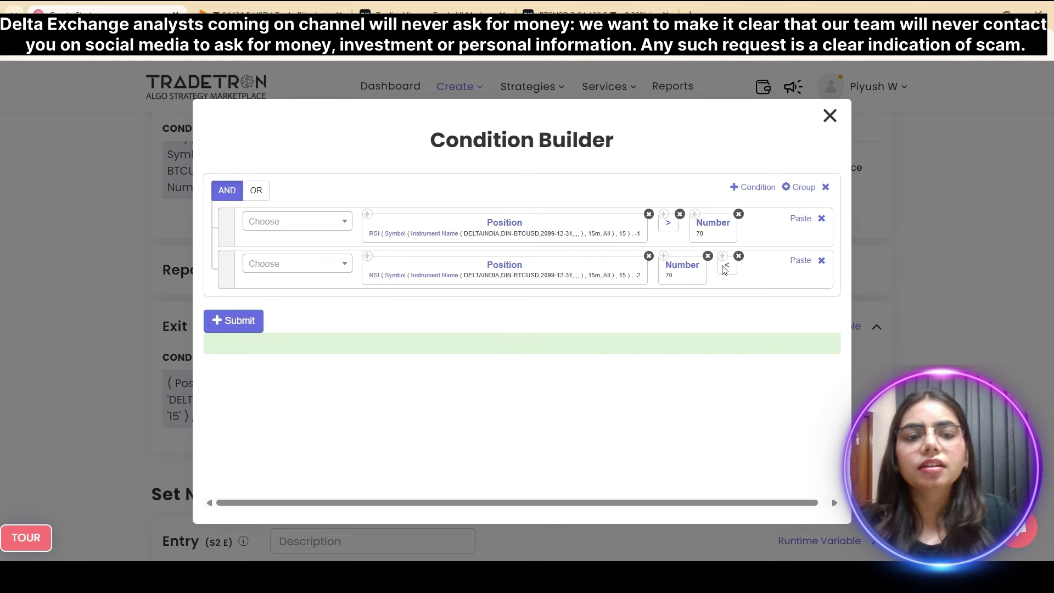
left_click_drag(724, 269, 664, 266)
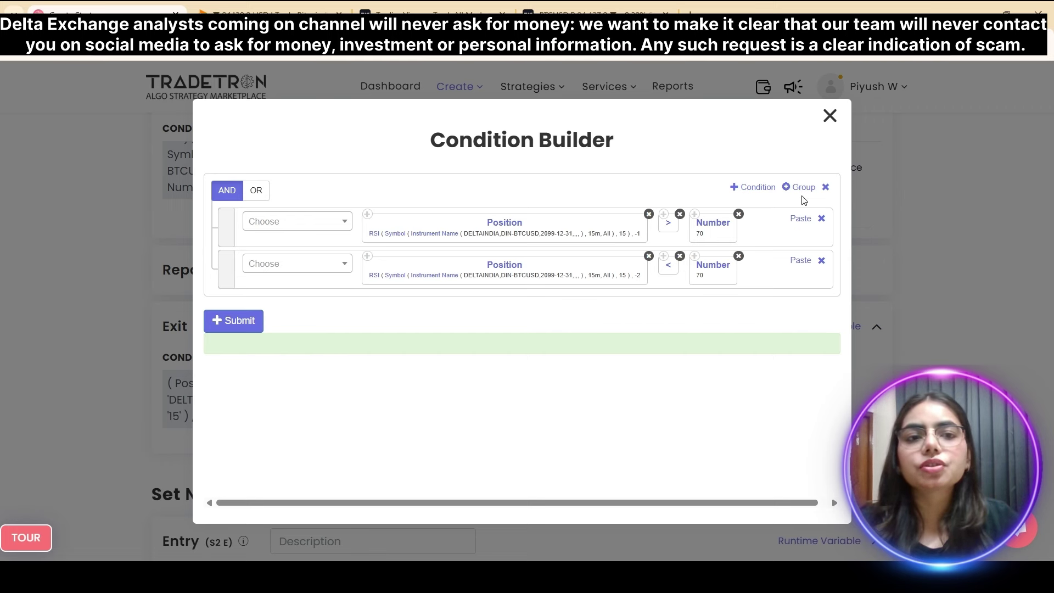
Add a nested group to the exit conditions, set the main operator to OR, and insert a PNL block in the group.
left_click(801, 187)
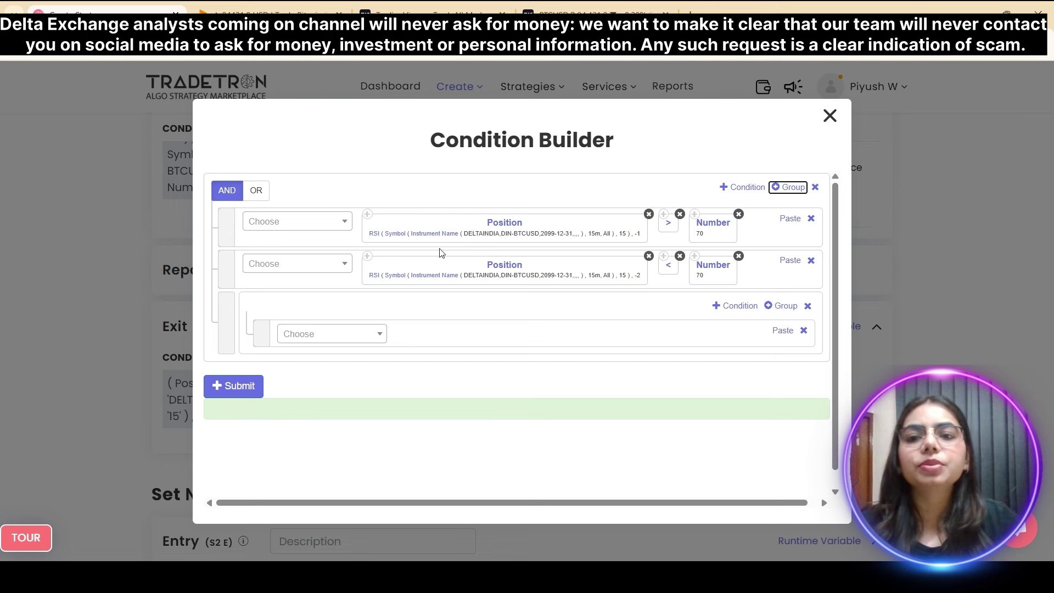
left_click(253, 192)
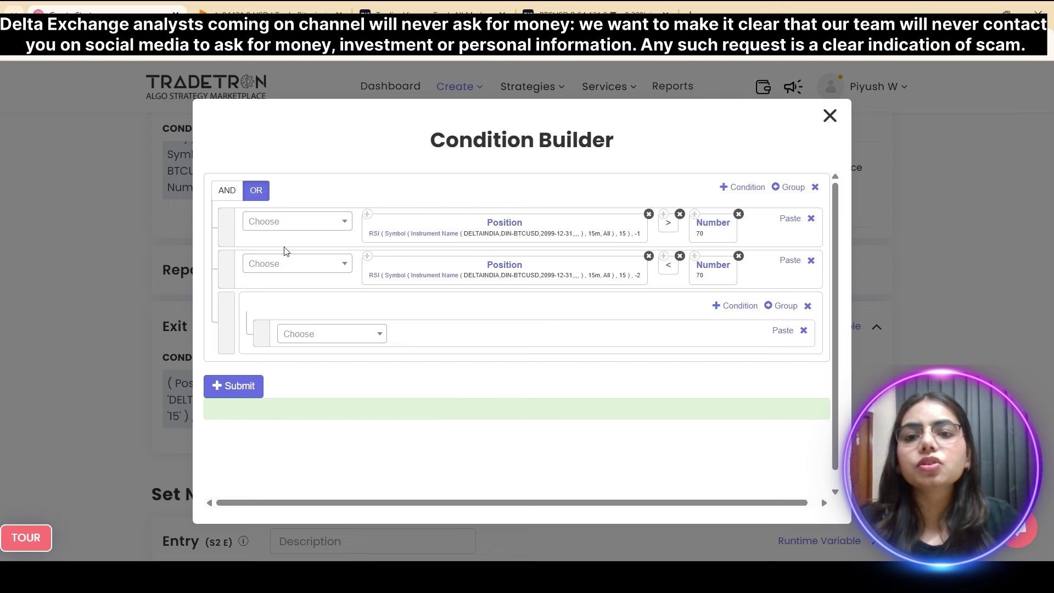
left_click(333, 335)
type("PNL")
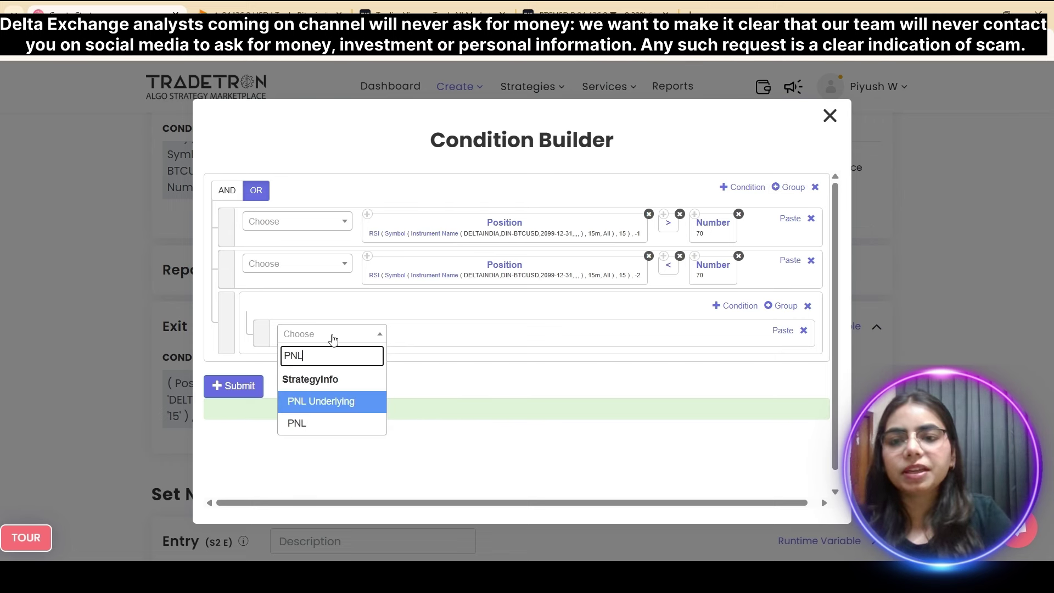
left_click(302, 427)
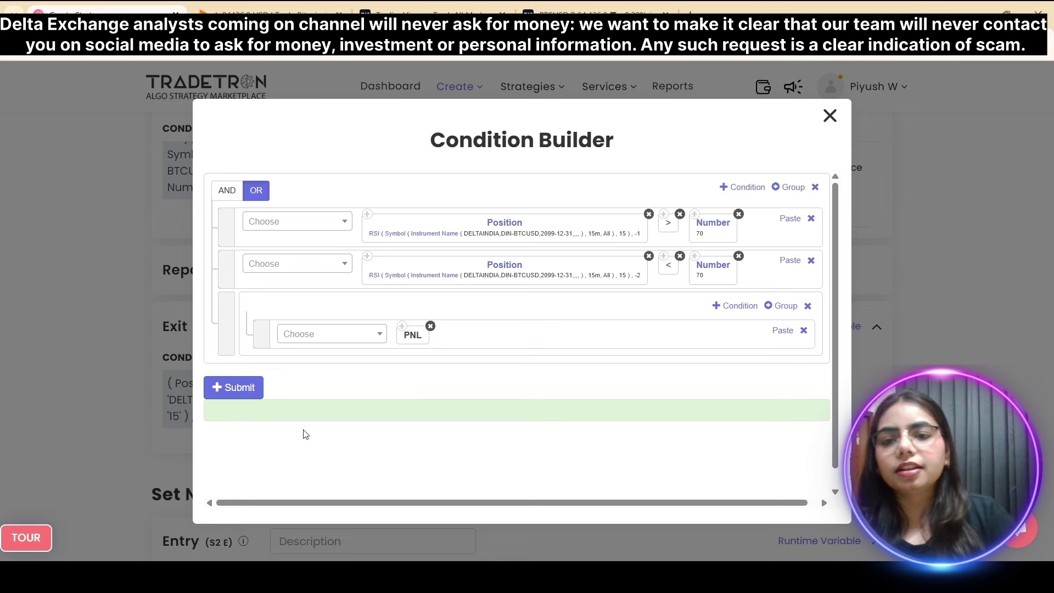
Complete the PNL condition with the > comparison and a Number block set to 2000.
left_click(333, 336)
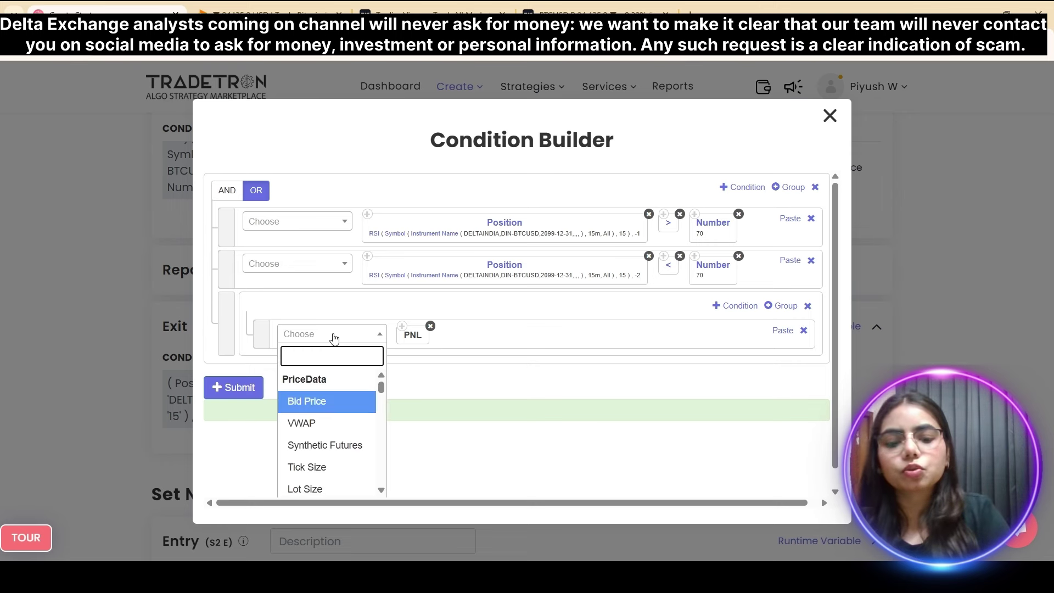
type(">")
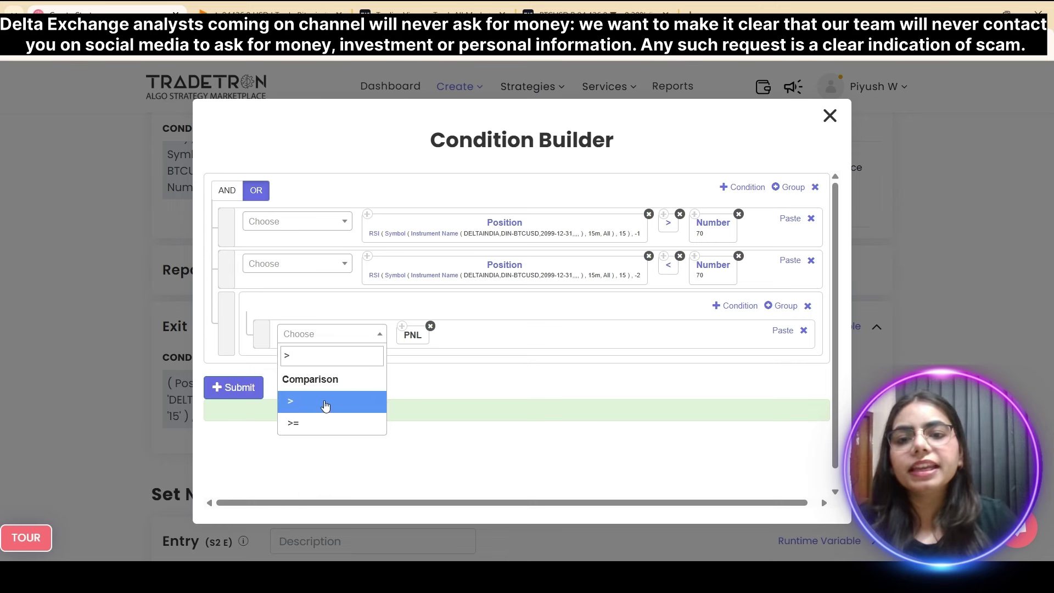
left_click(325, 405)
left_click(325, 339)
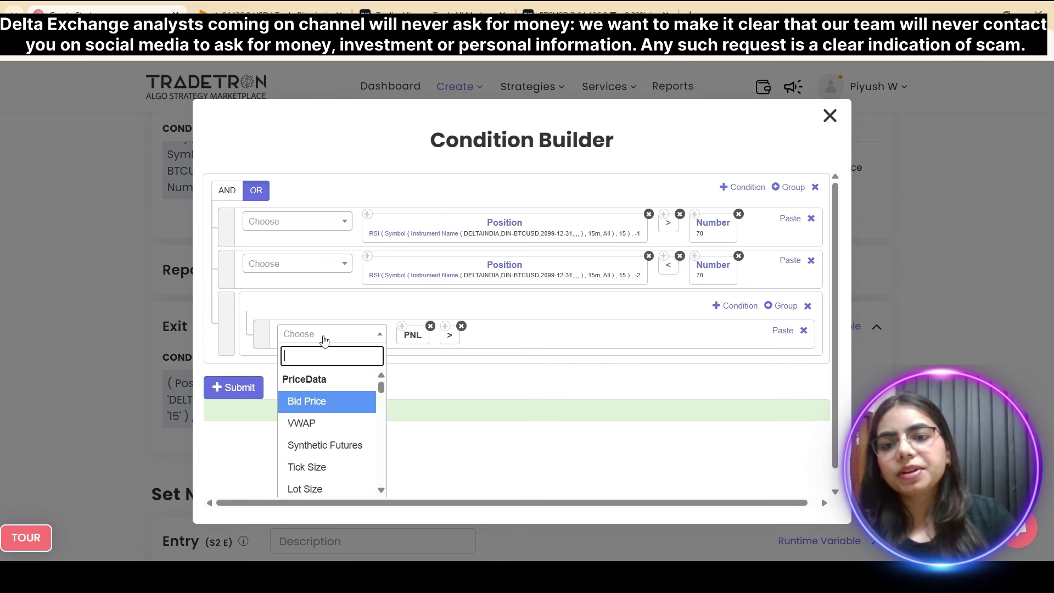
type("Number")
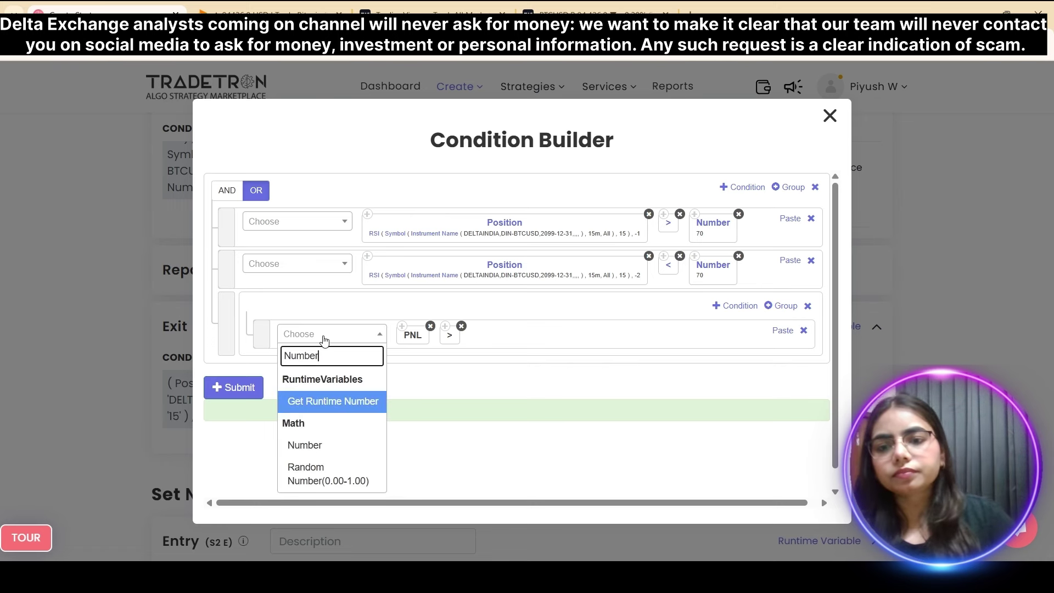
left_click(320, 444)
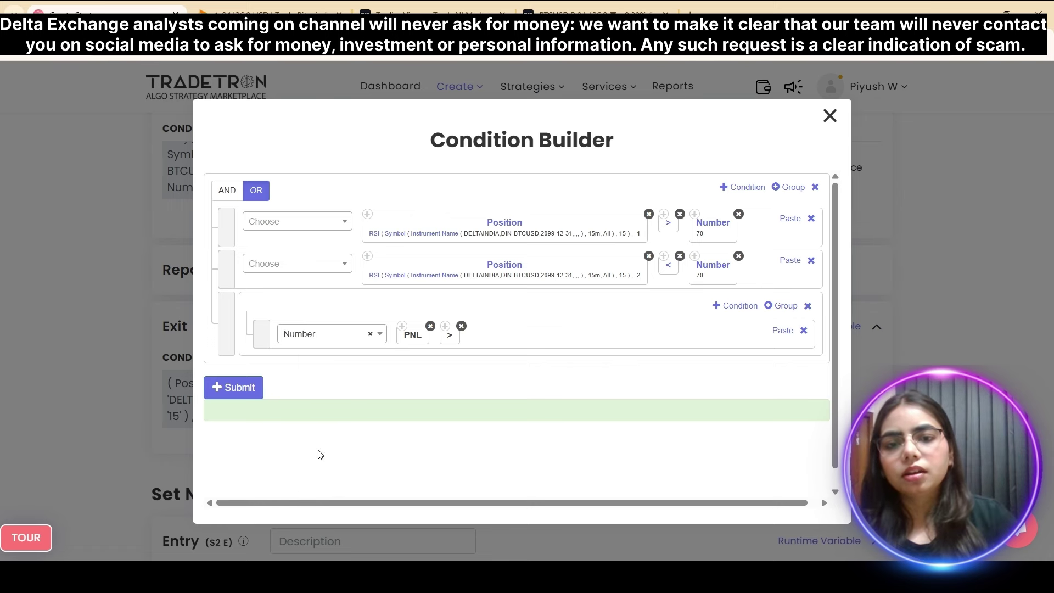
type("2000")
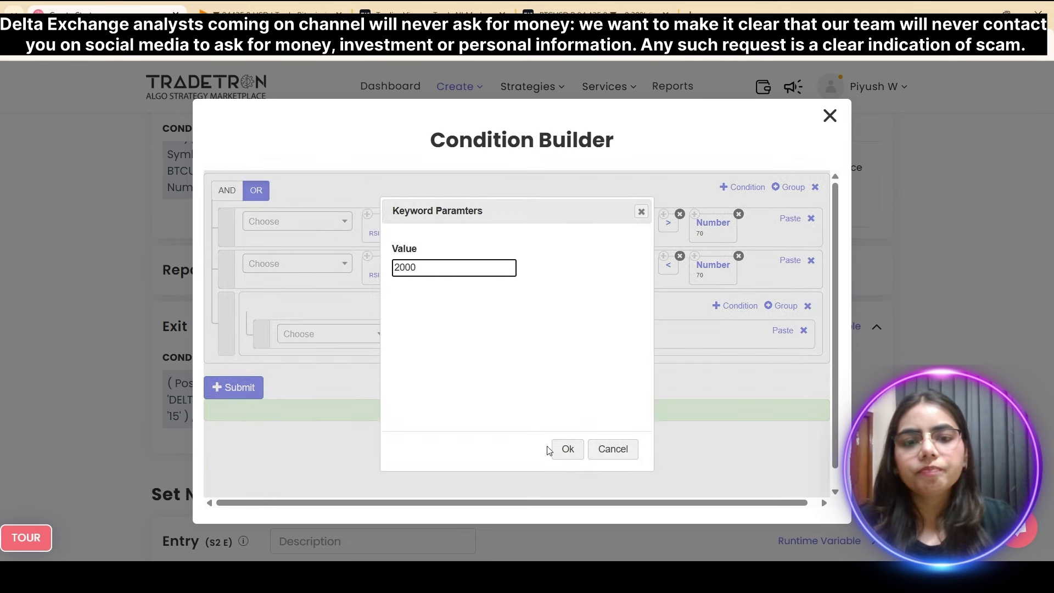
left_click(568, 451)
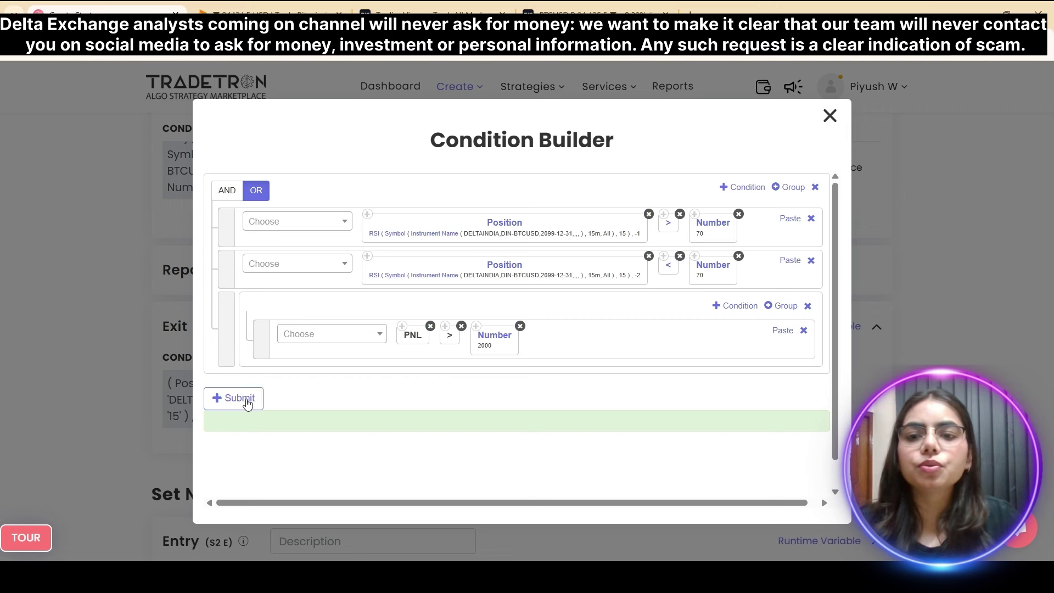
Submit the Set 1 exit conditions and close the condition builder.
left_click(247, 403)
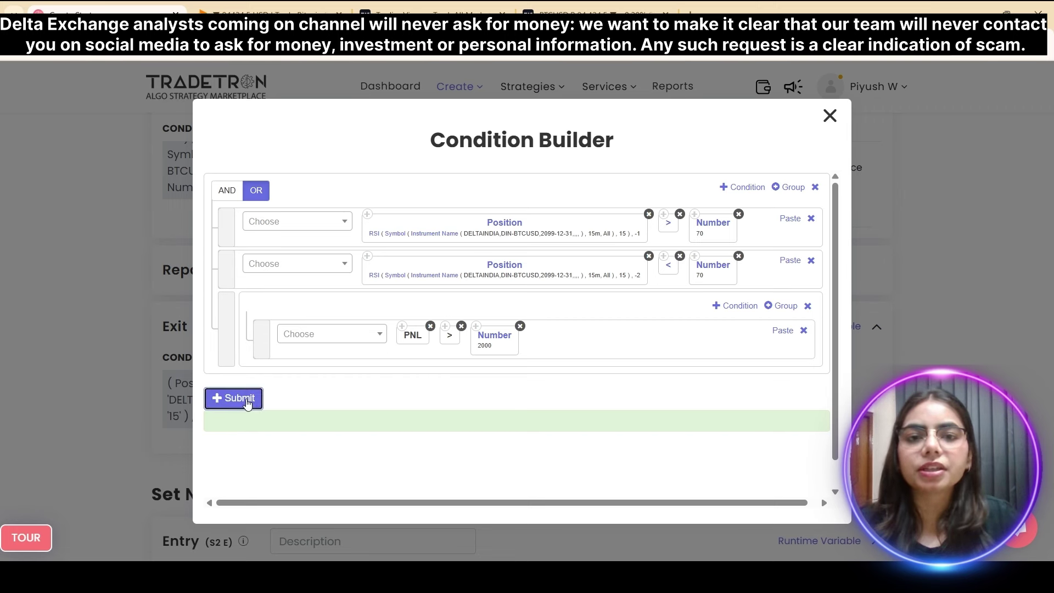
left_click(825, 121)
Copy Set 1's entry conditions and paste them into Set 2's exit conditions.
scroll(439, 447, "down", 5)
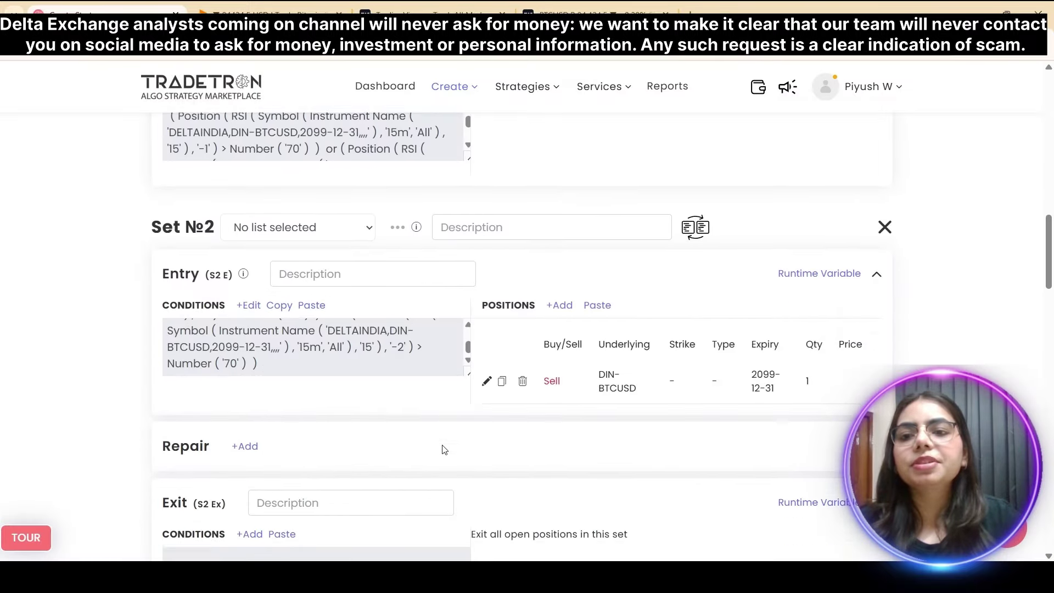
scroll(284, 385, "up", 5)
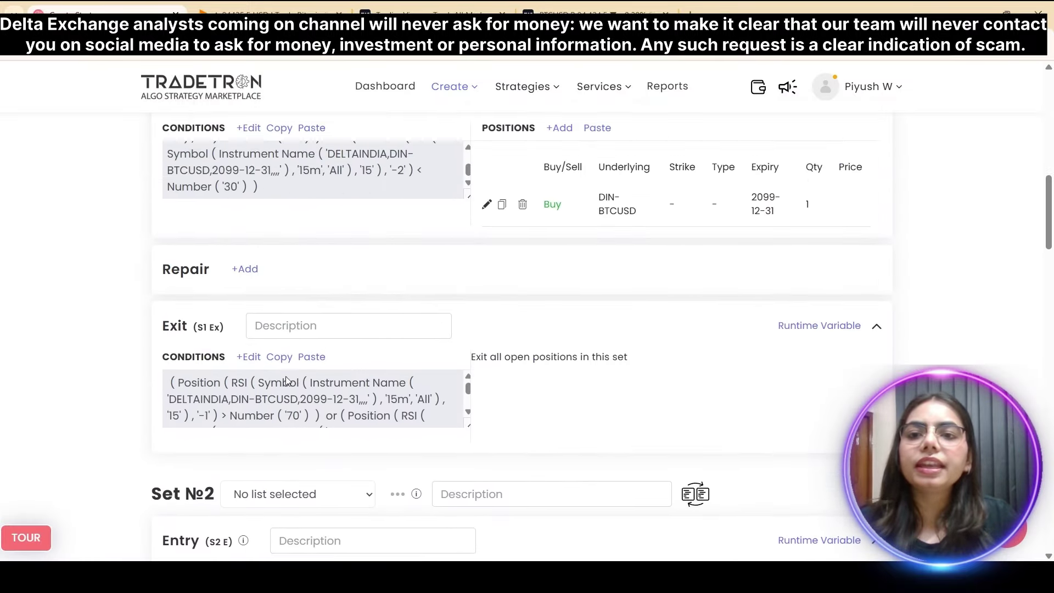
scroll(291, 373, "down", 6)
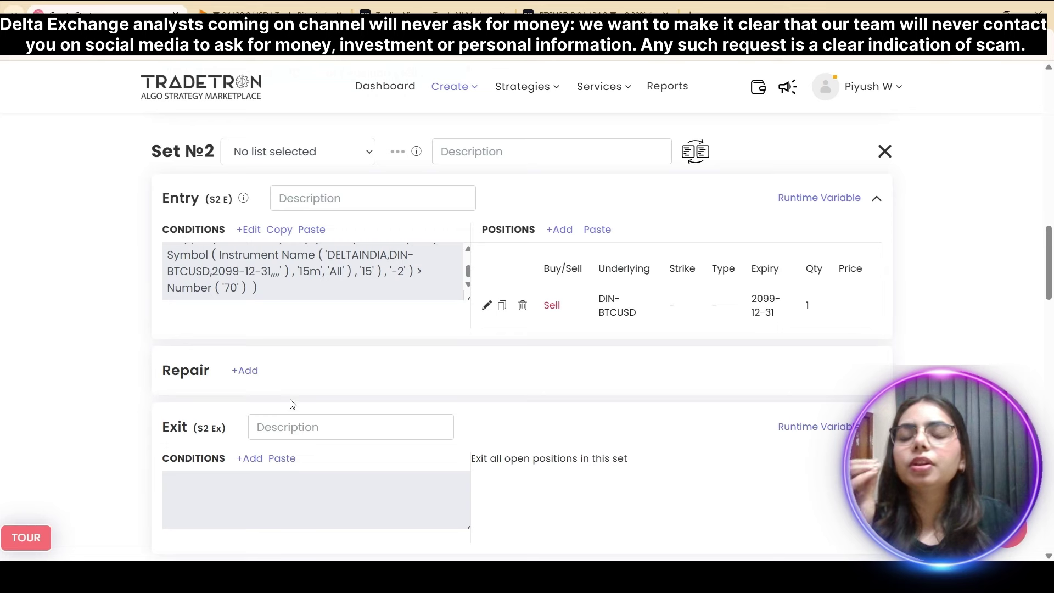
scroll(290, 400, "down", 1)
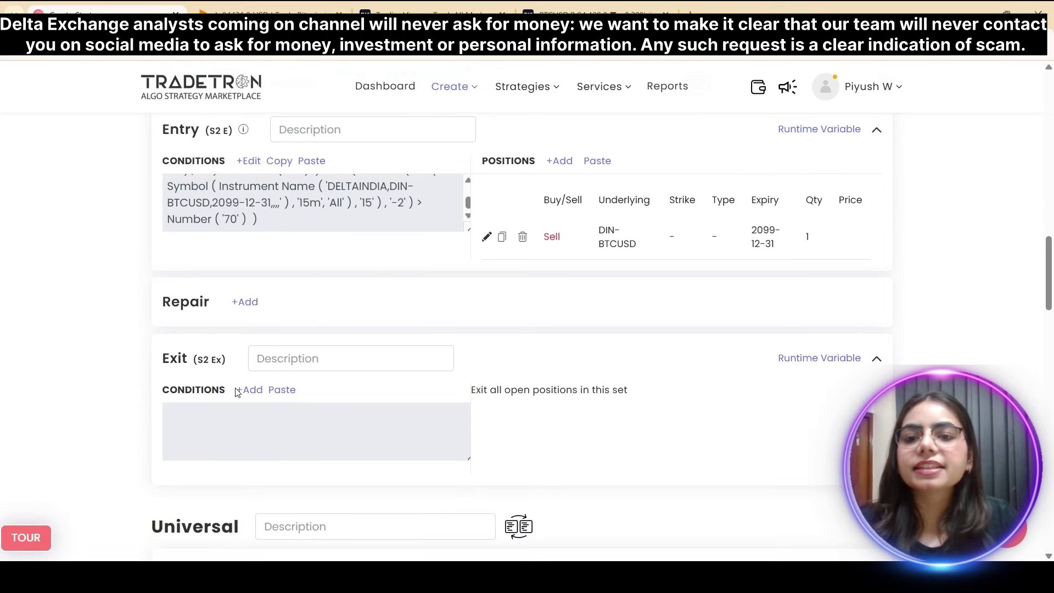
scroll(277, 326, "up", 6)
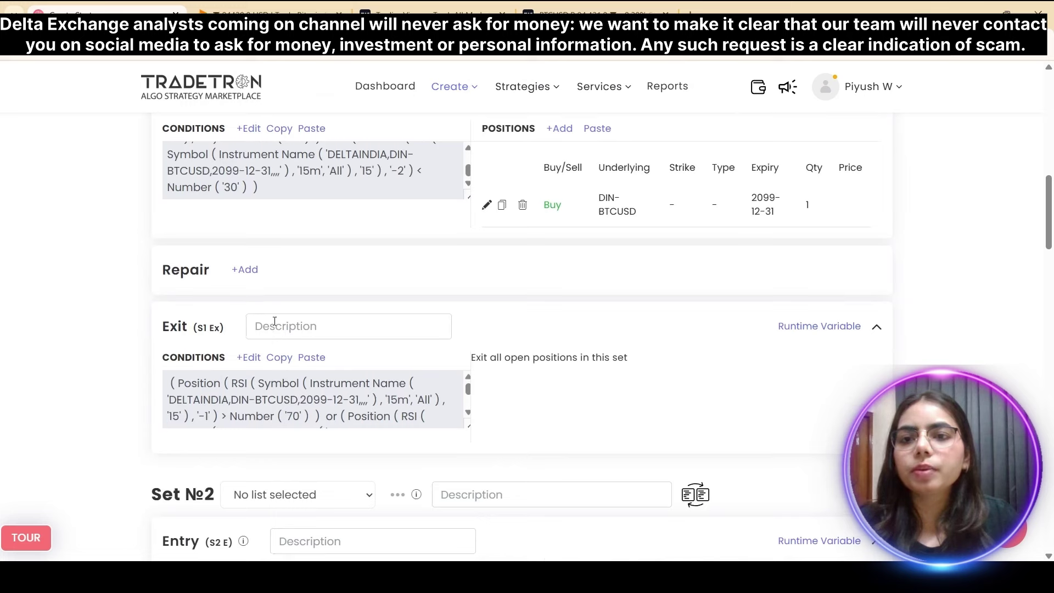
scroll(271, 313, "up", 2)
left_click(277, 264)
scroll(290, 359, "down", 5)
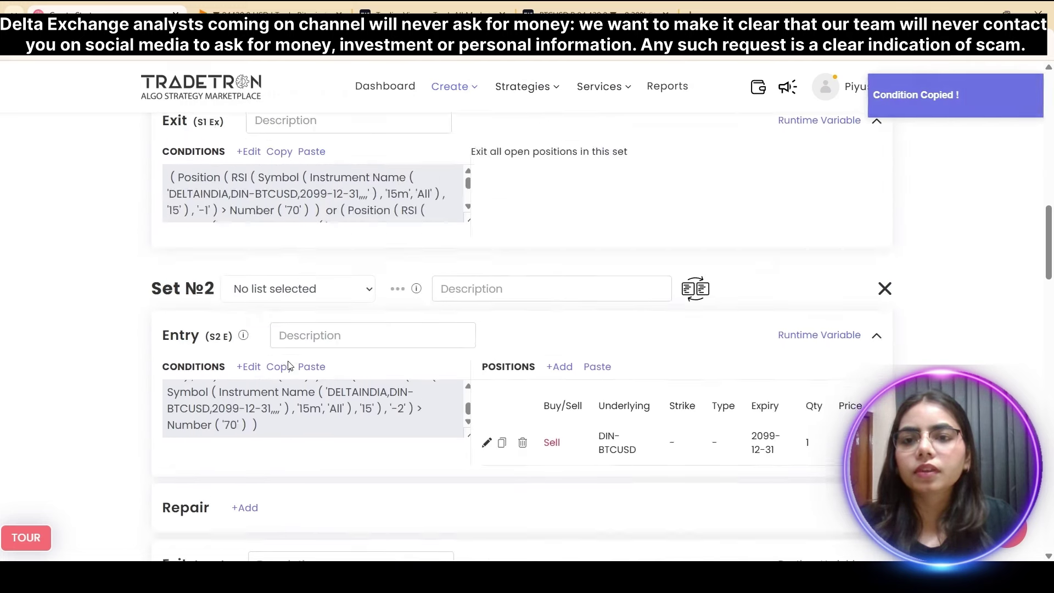
scroll(290, 366, "down", 6)
left_click(282, 251)
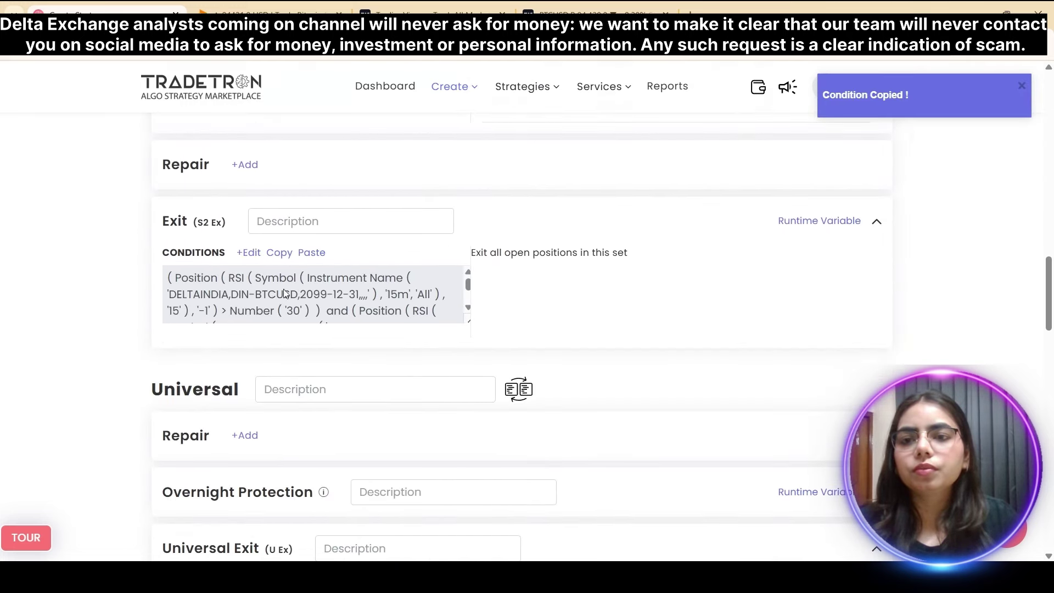
In Set 2's exit conditions, add a nested group, set the main operator to OR, and insert a PNL block in the group.
left_click(248, 253)
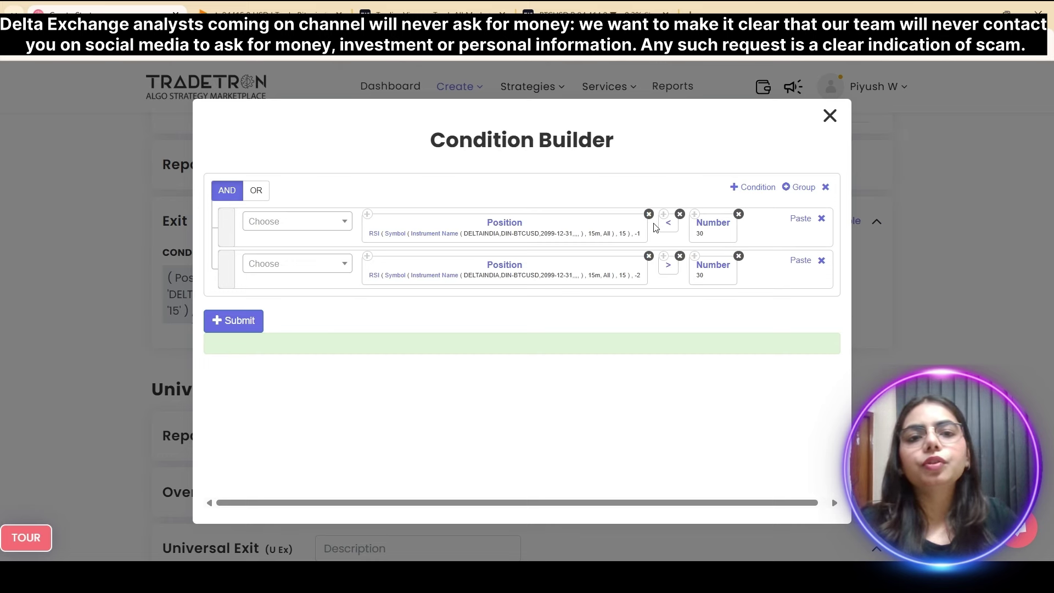
left_click(798, 187)
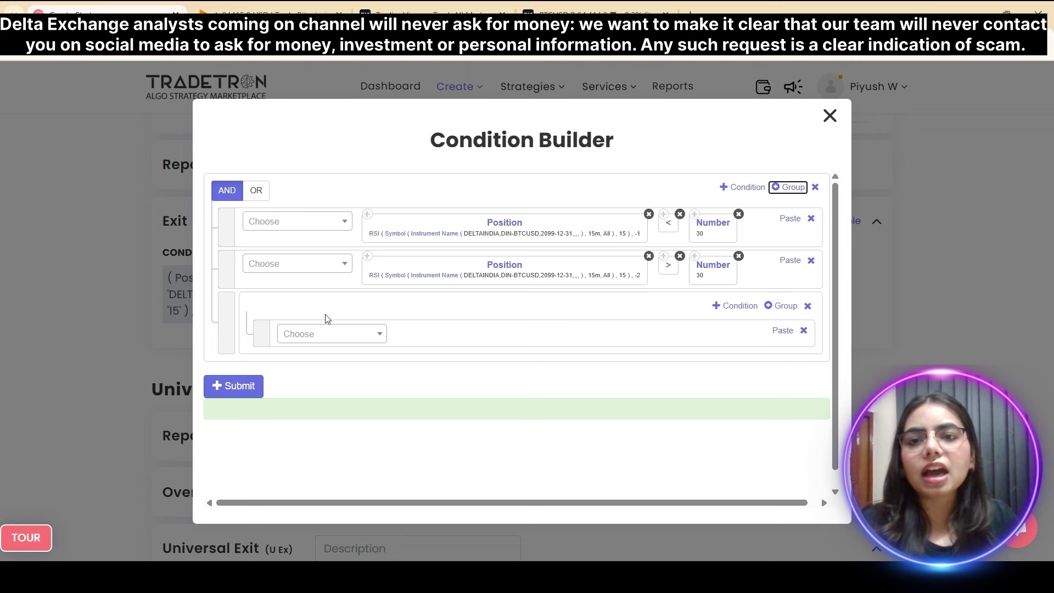
left_click(256, 190)
left_click(328, 334)
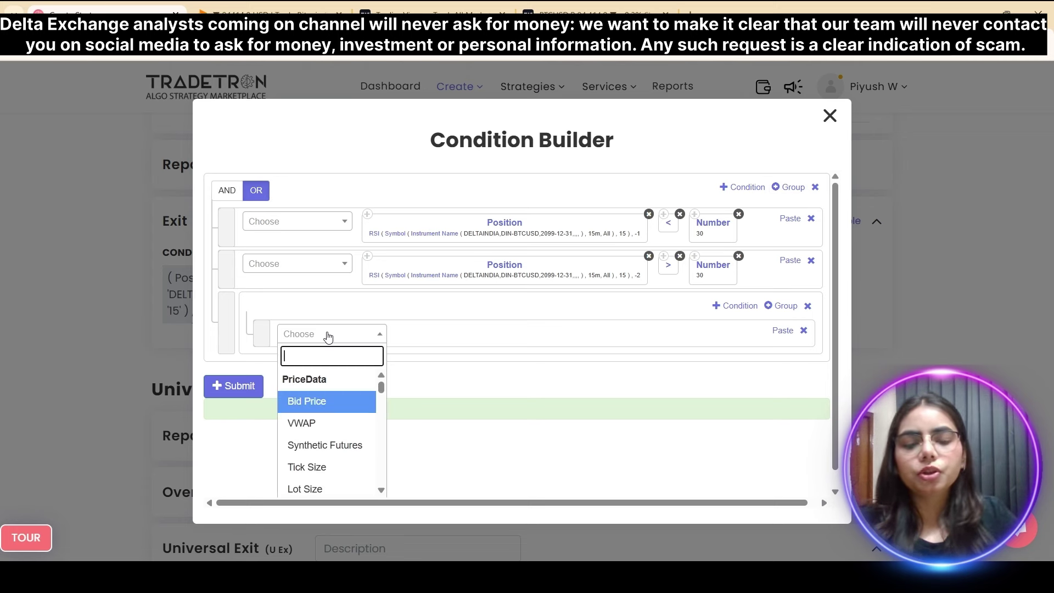
type("PNL")
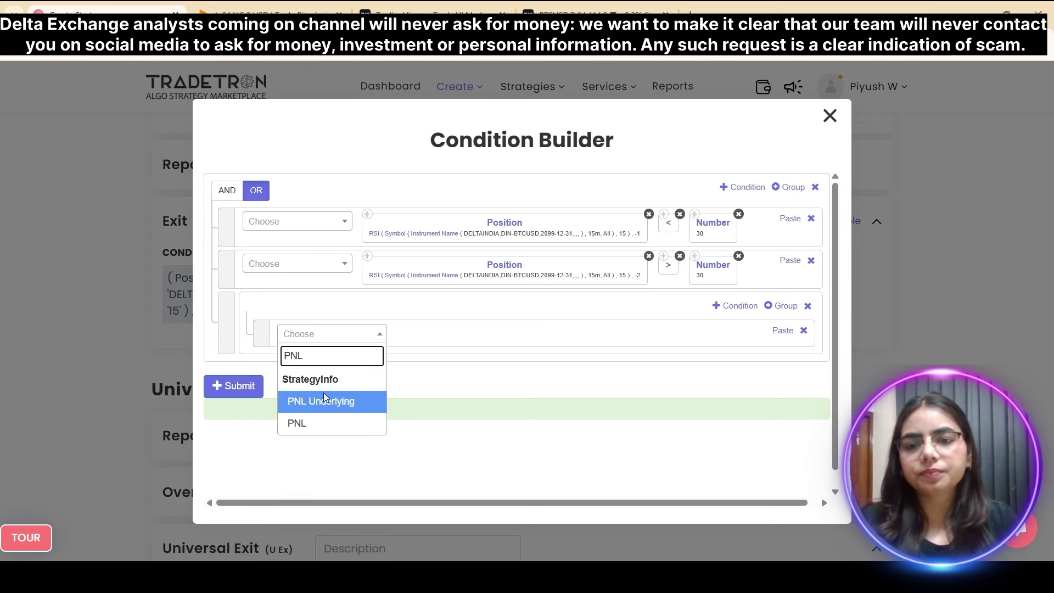
left_click(313, 425)
Complete Set 2's PNL exit condition with the > comparison and Number 2000, and submit the conditions.
left_click(337, 332)
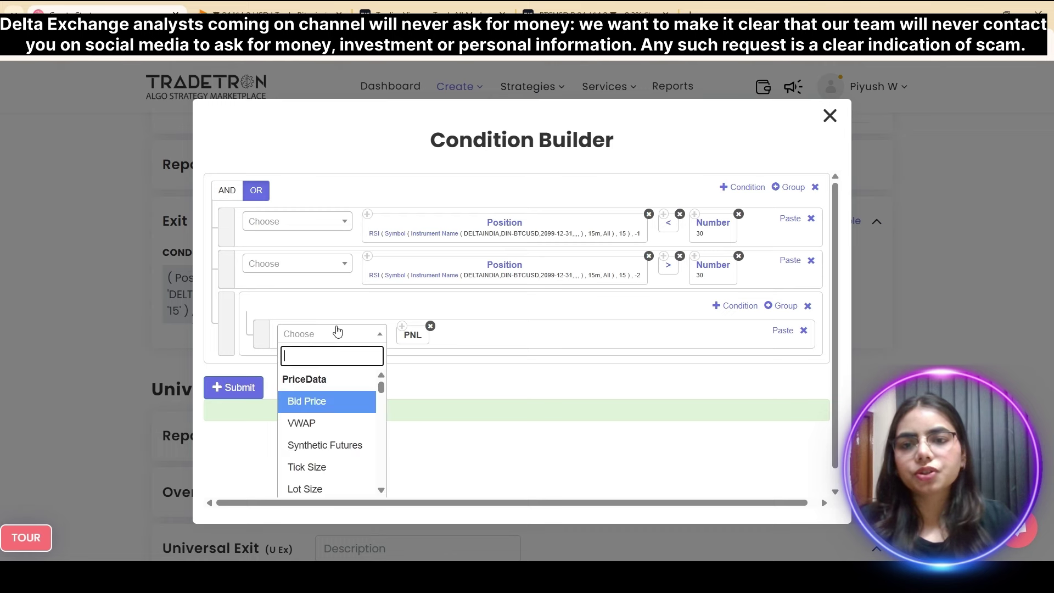
type(">")
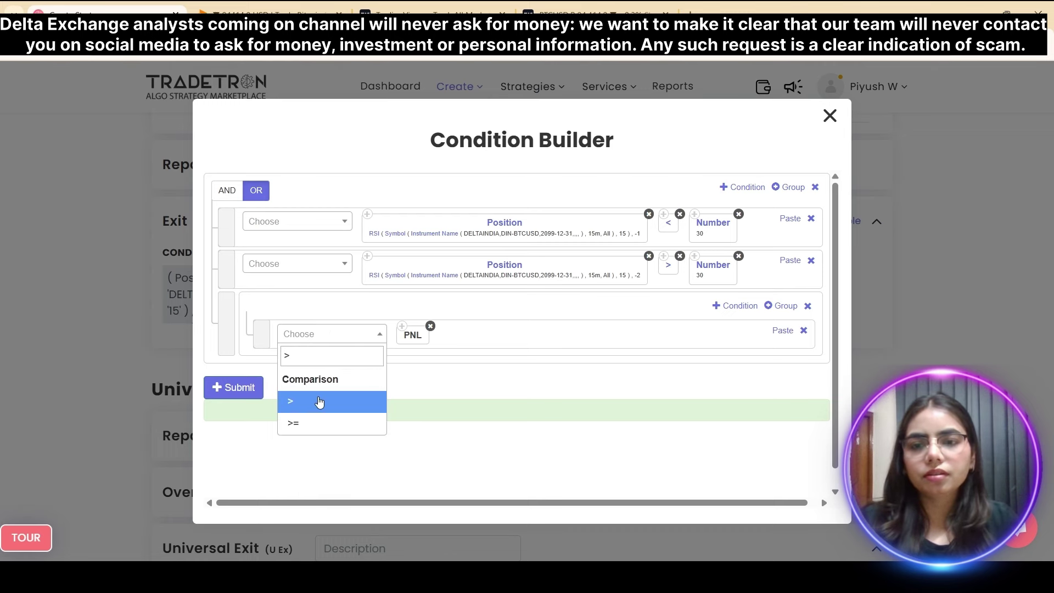
left_click(315, 402)
left_click(326, 337)
type("number")
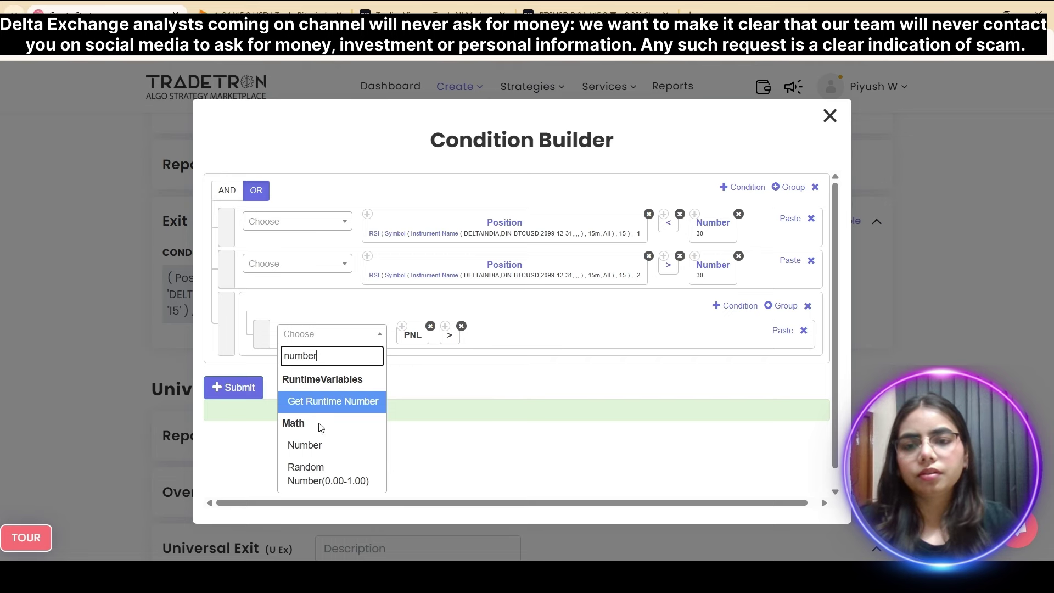
left_click(316, 449)
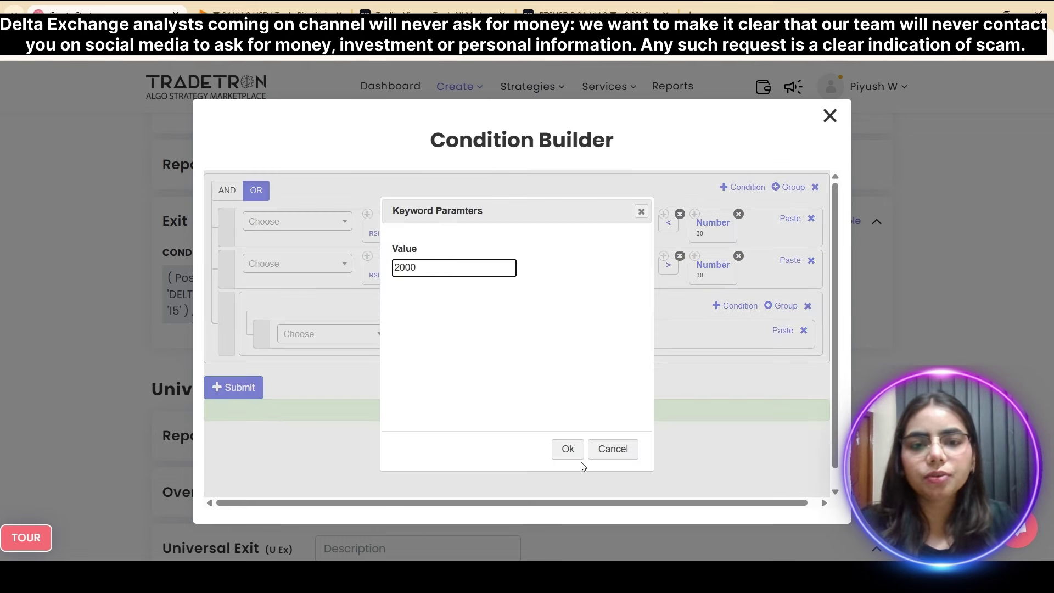
left_click(567, 448)
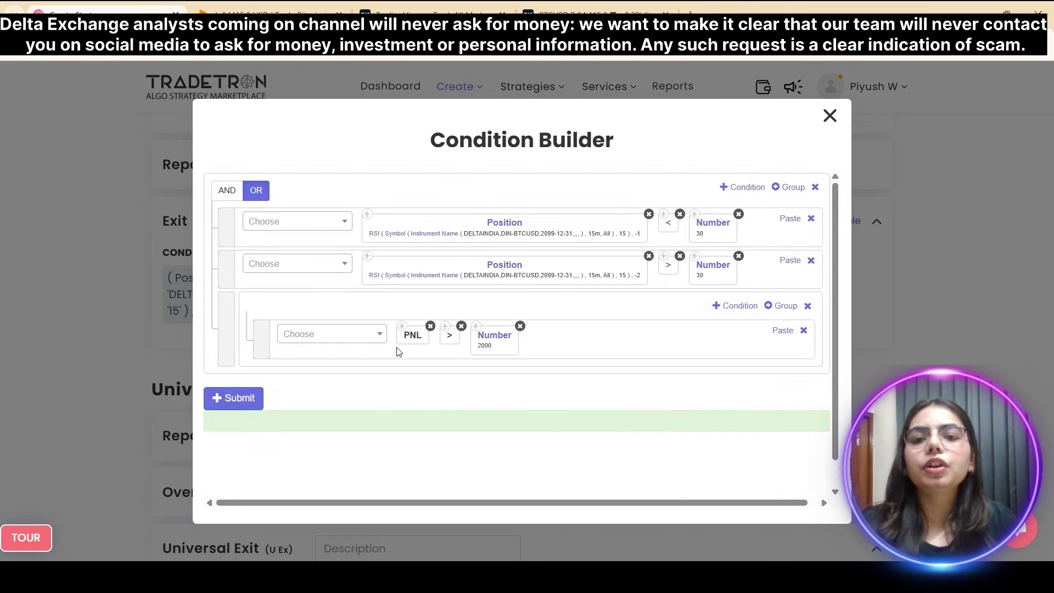
left_click(243, 405)
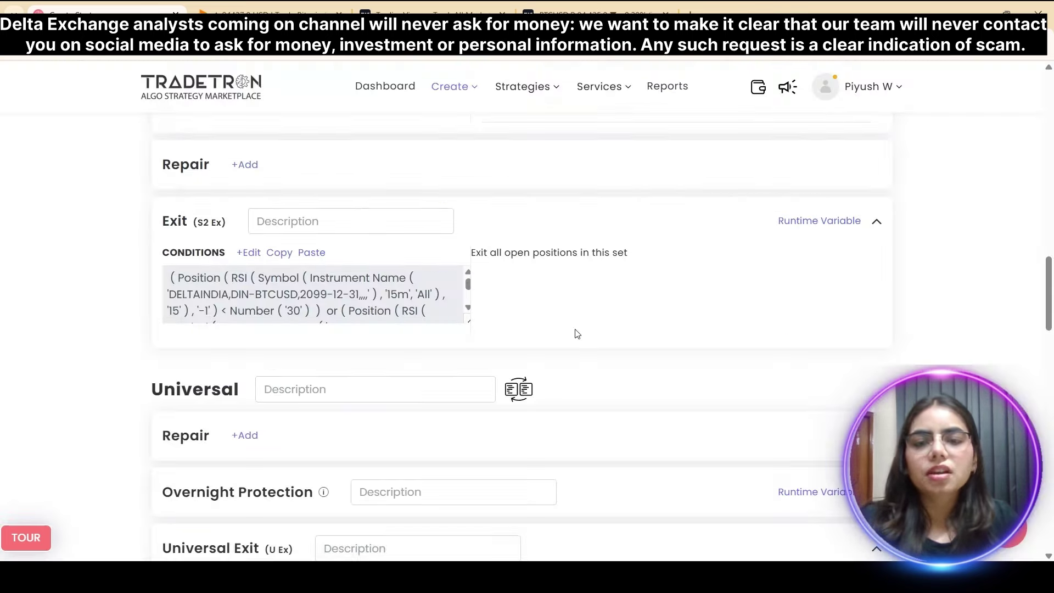
Review the entry conditions, positions and exit conditions of Set 1 and Set 2.
scroll(577, 333, "up", 10)
scroll(576, 333, "up", 3)
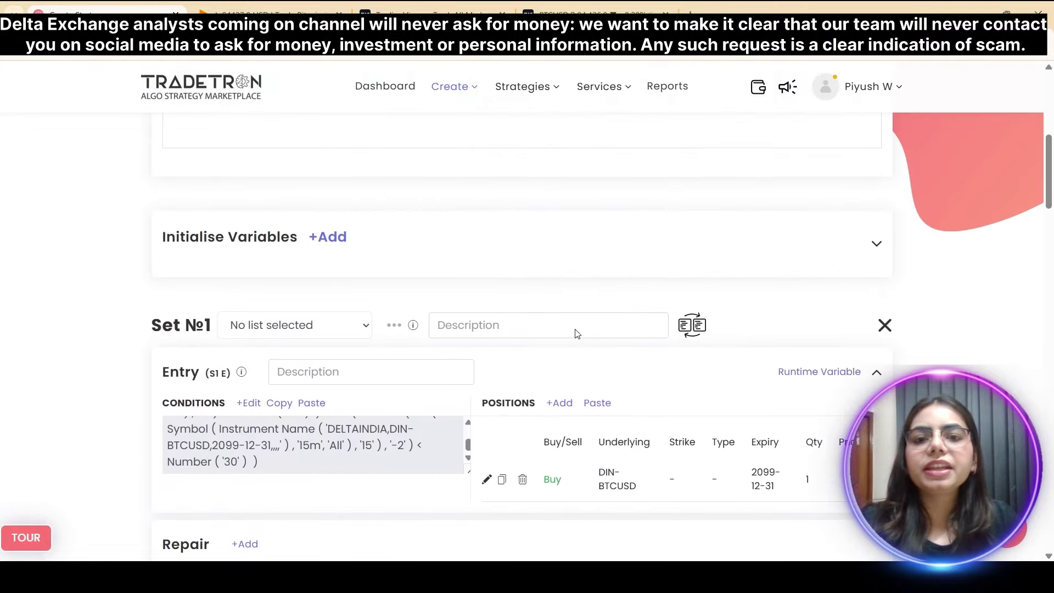
scroll(576, 334, "down", 4)
scroll(576, 333, "up", 1)
scroll(576, 333, "up", 2)
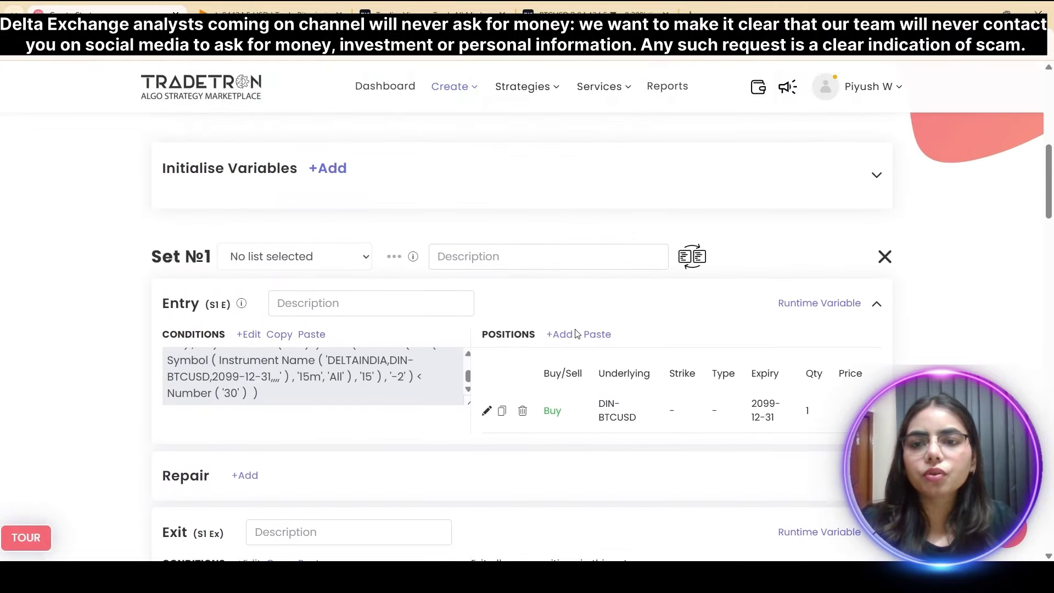
scroll(576, 332, "down", 3)
scroll(571, 330, "down", 10)
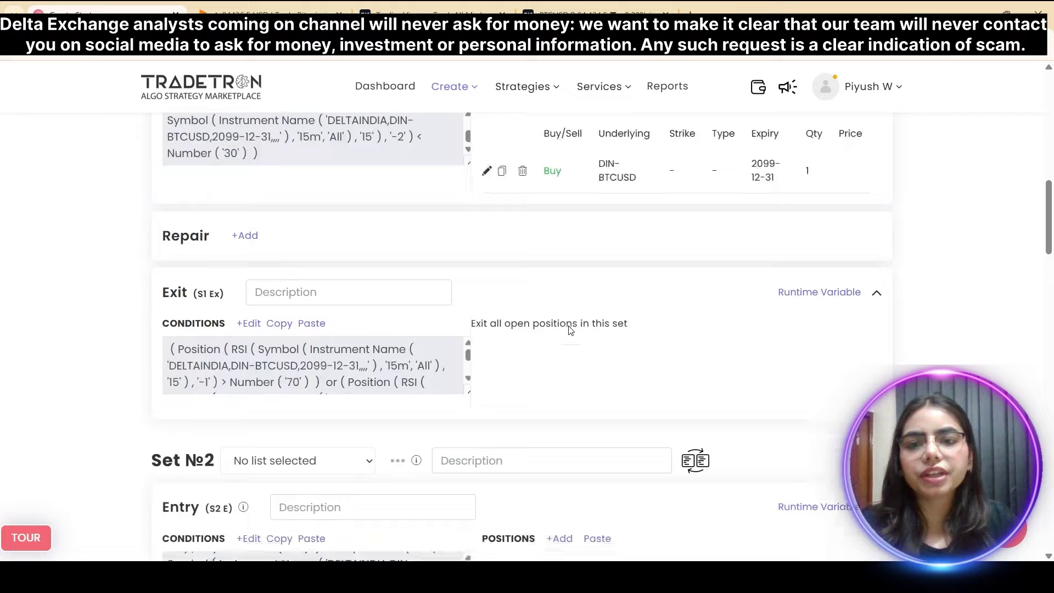
scroll(433, 334, "up", 10)
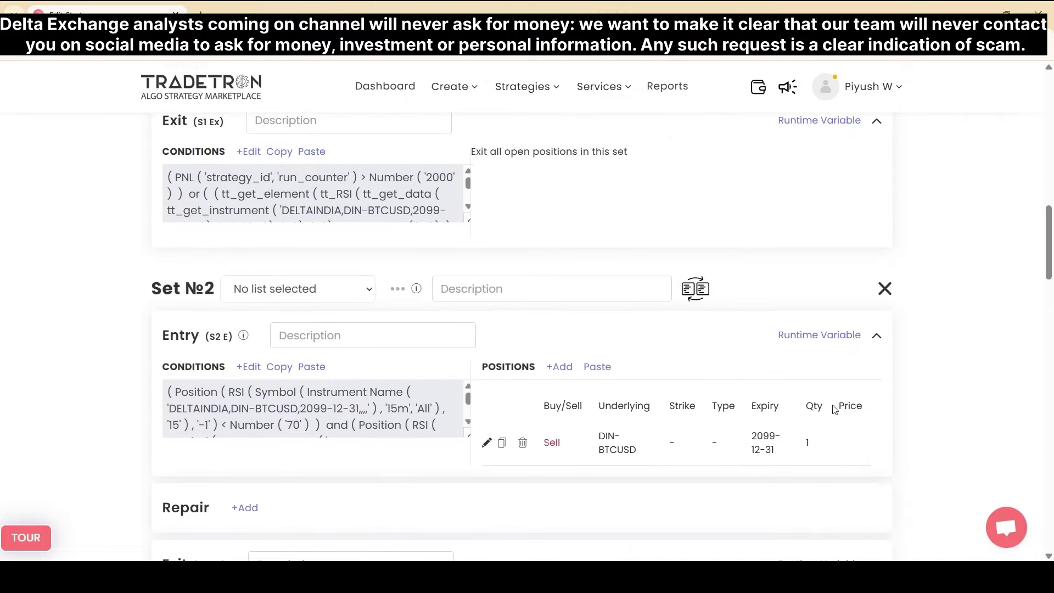
Save the finished RSI Strategy from the end of the strategy form.
scroll(834, 409, "down", 20)
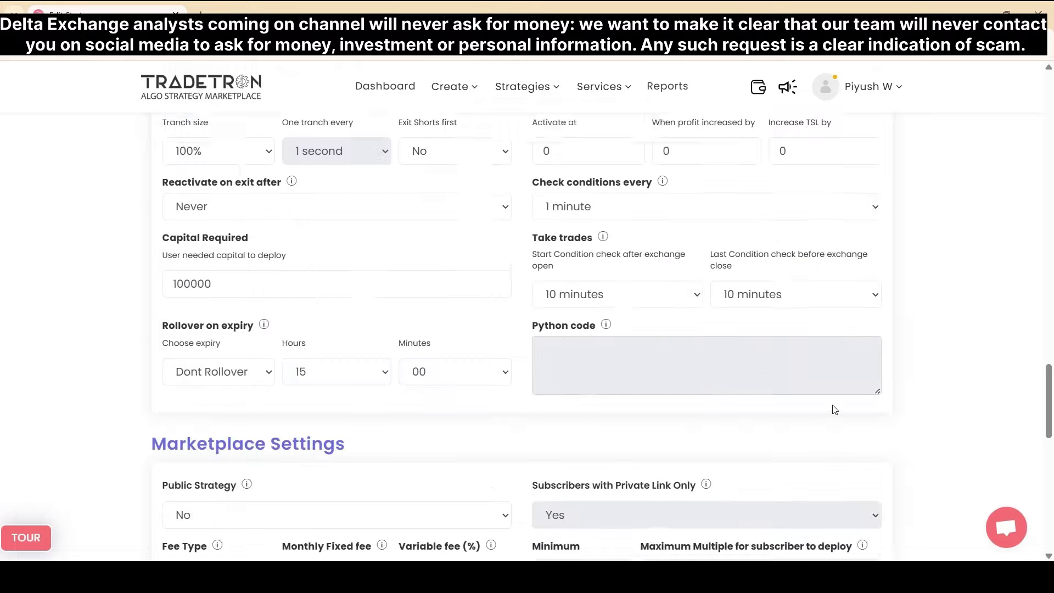
scroll(835, 408, "down", 5)
left_click(553, 251)
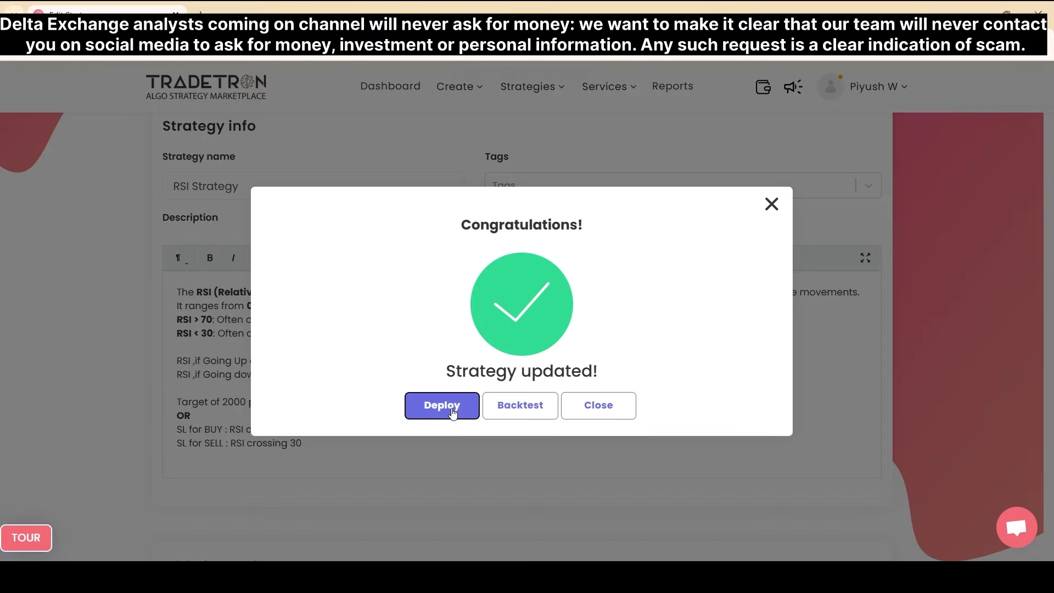
Deploy RSI Strategy with 1x multiplier, Live Offline execution and Delta India as the broker, and acknowledge the confirmation.
left_click(451, 408)
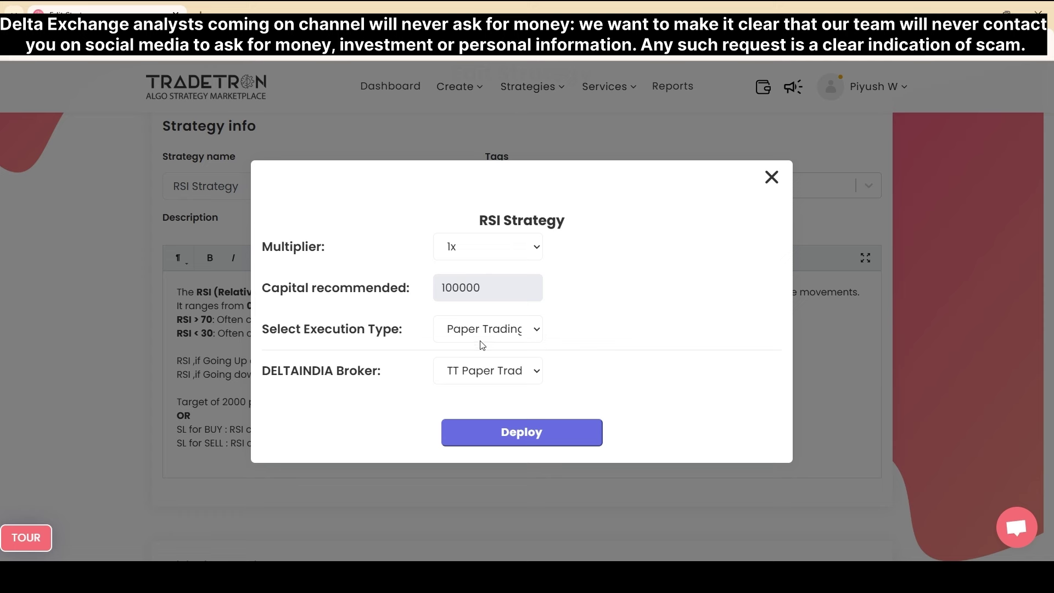
left_click(510, 380)
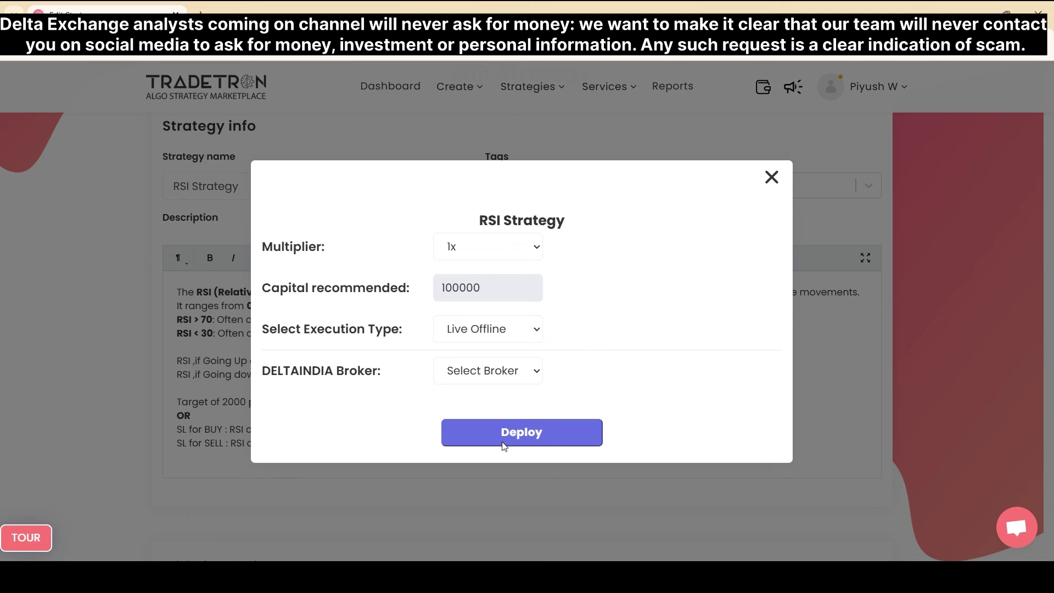
left_click(534, 435)
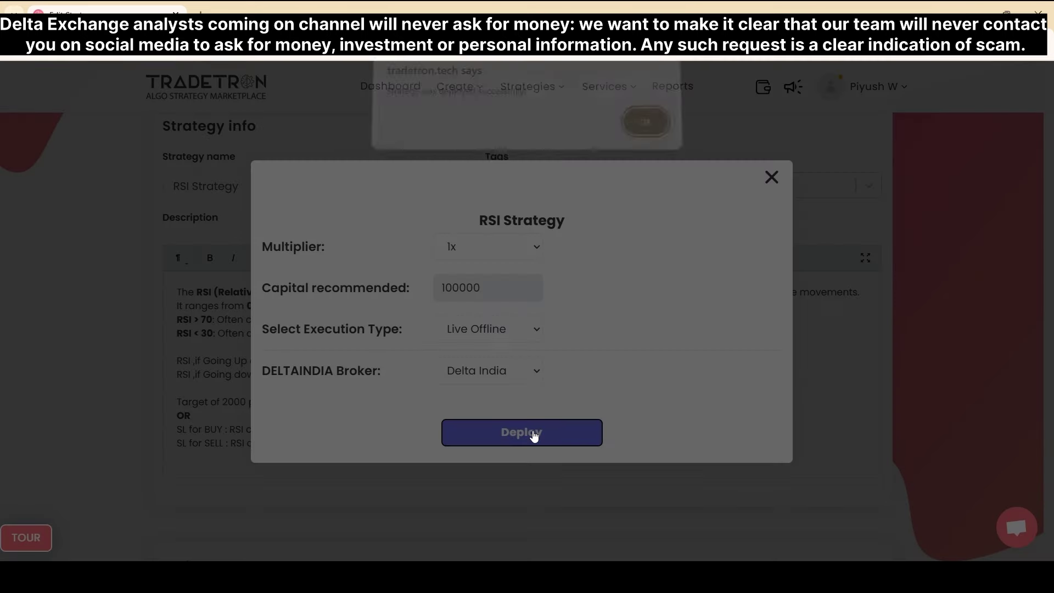
left_click(639, 129)
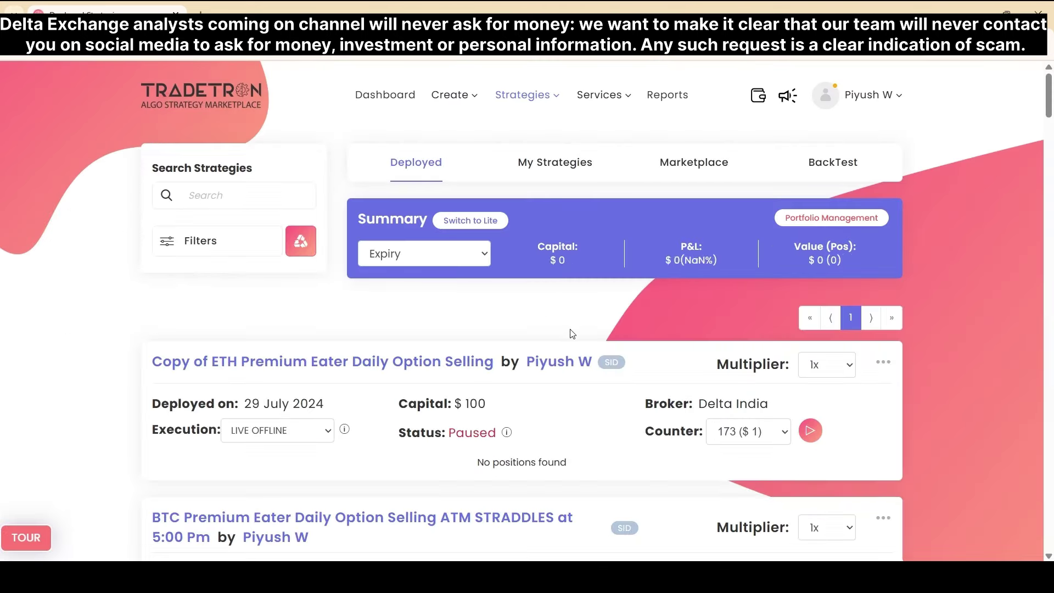
Examine the status of the newly deployed RSI Strategy and the BTCUSD position held by its 06 May 2025 deployment.
scroll(556, 417, "down", 20)
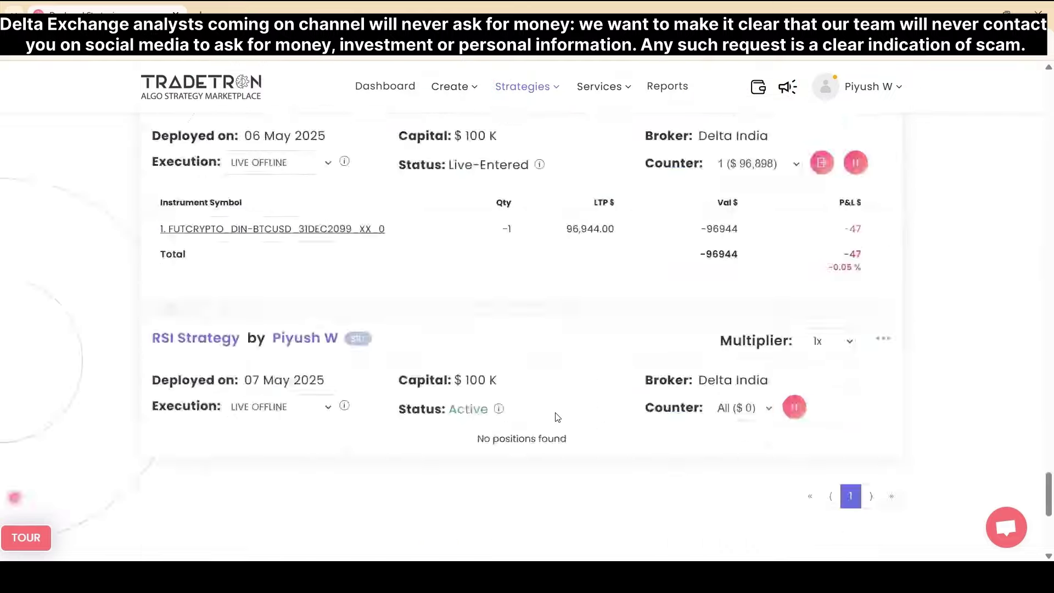
scroll(556, 417, "up", 5)
scroll(555, 417, "up", 2)
scroll(518, 355, "down", 2)
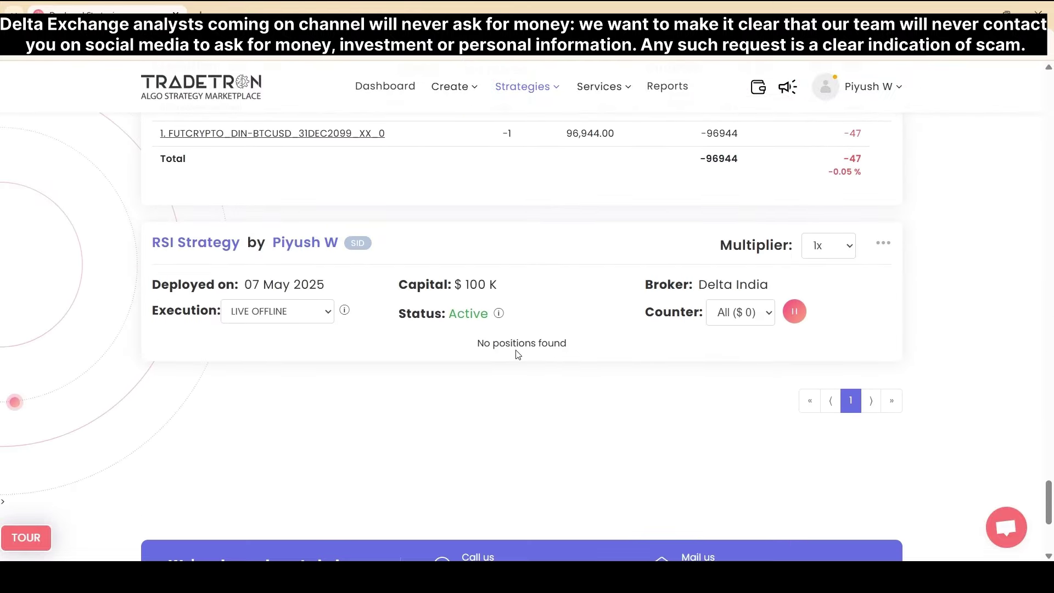
left_click_drag(444, 313, 502, 321)
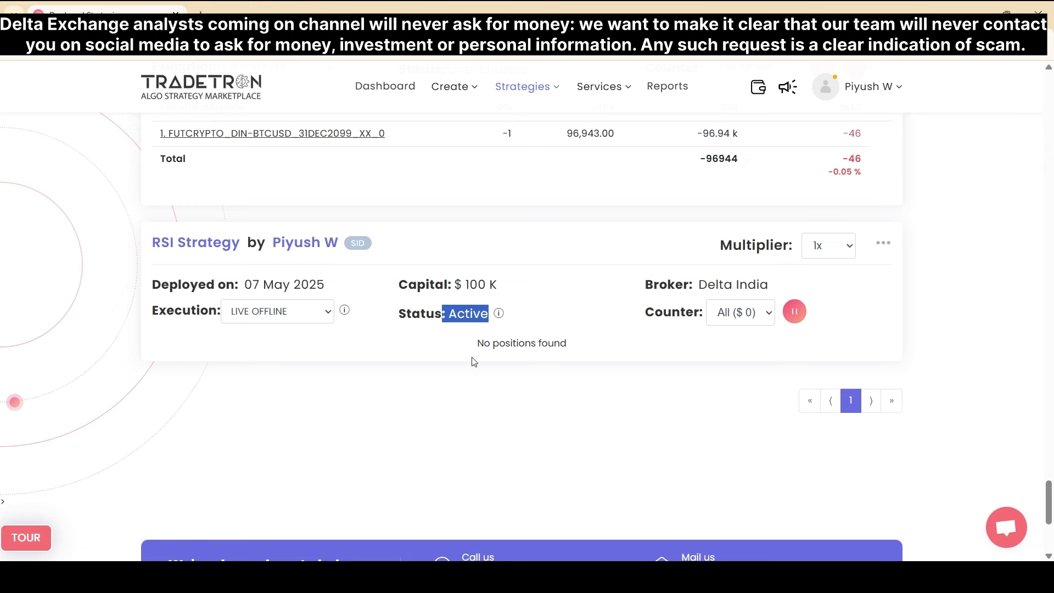
scroll(474, 361, "up", 4)
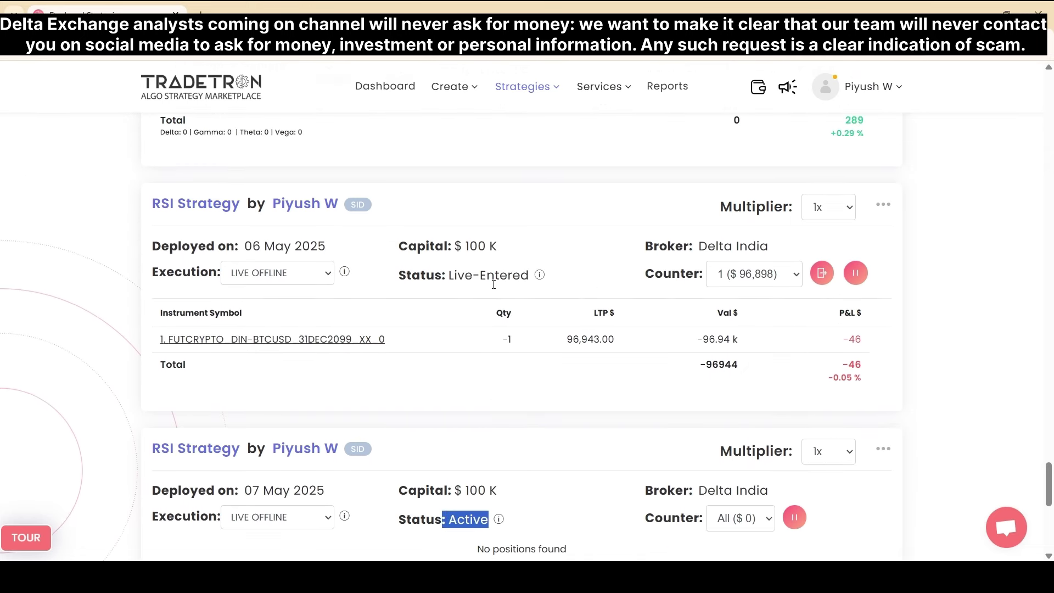
scroll(439, 308, "down", 1)
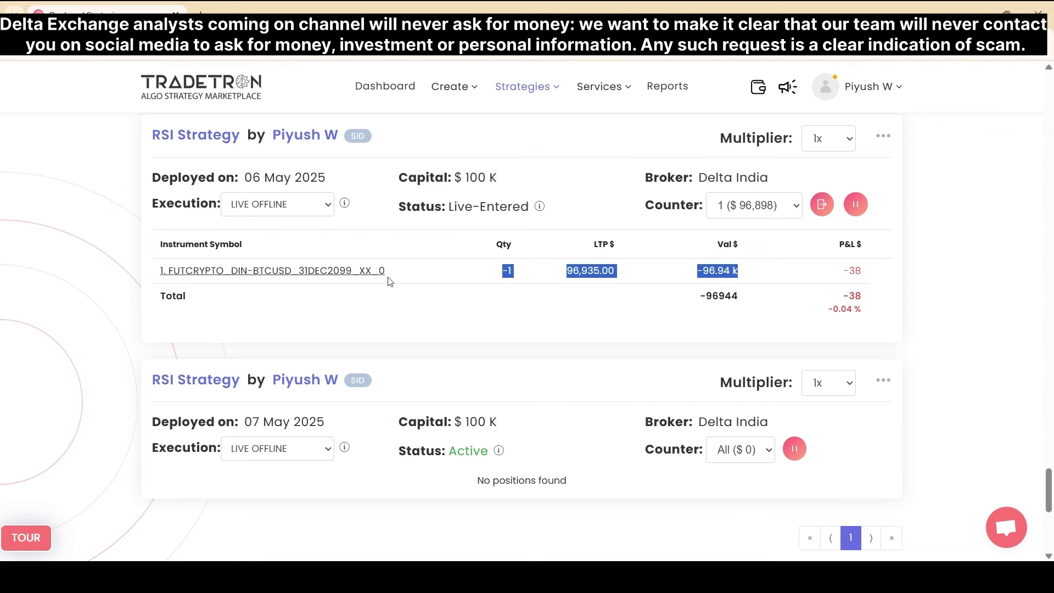
left_click(406, 302)
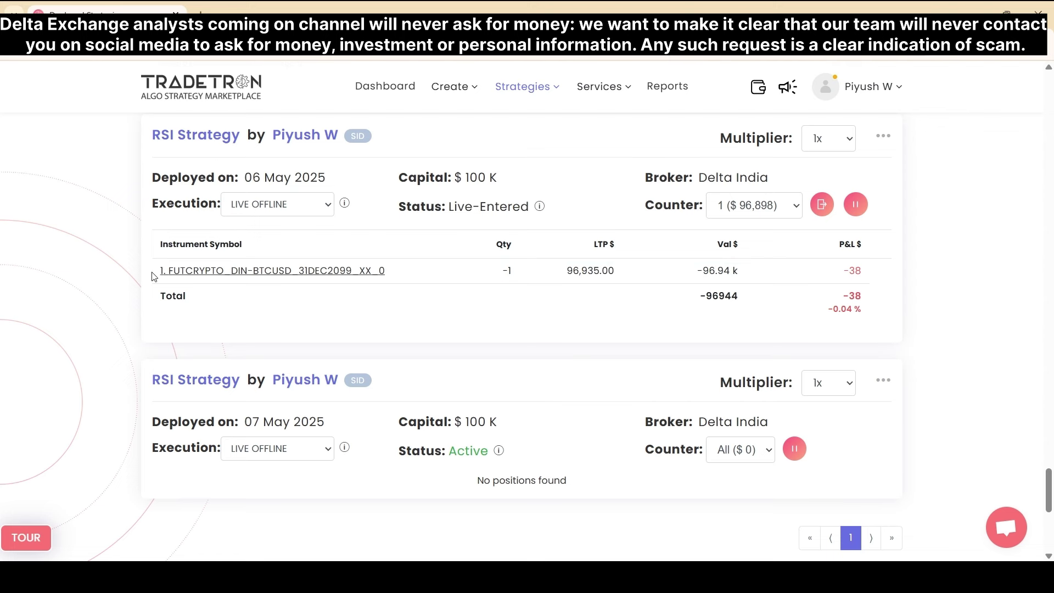
left_click_drag(156, 271, 782, 280)
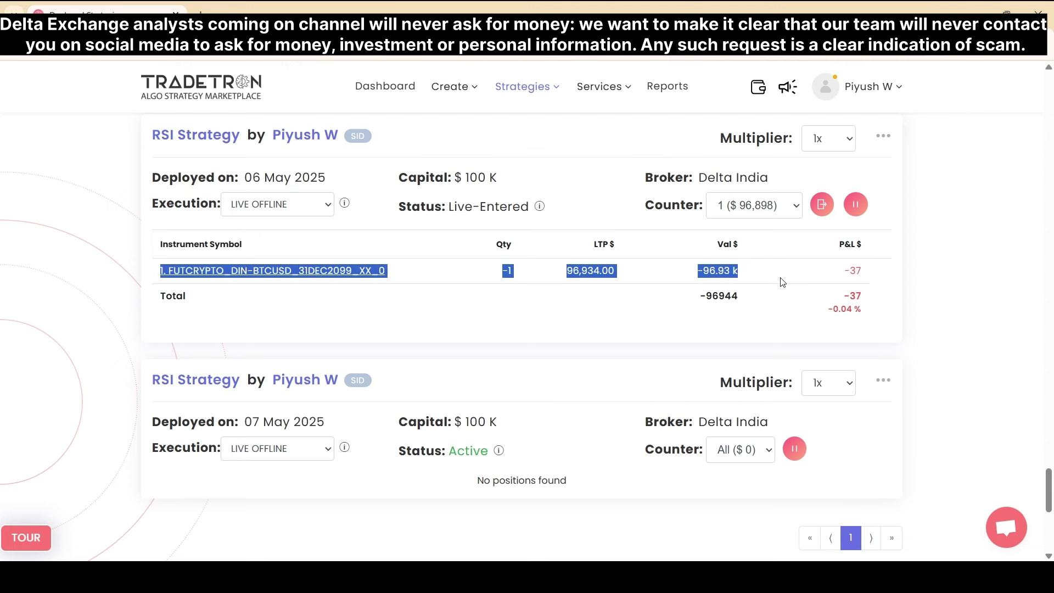
left_click(713, 325)
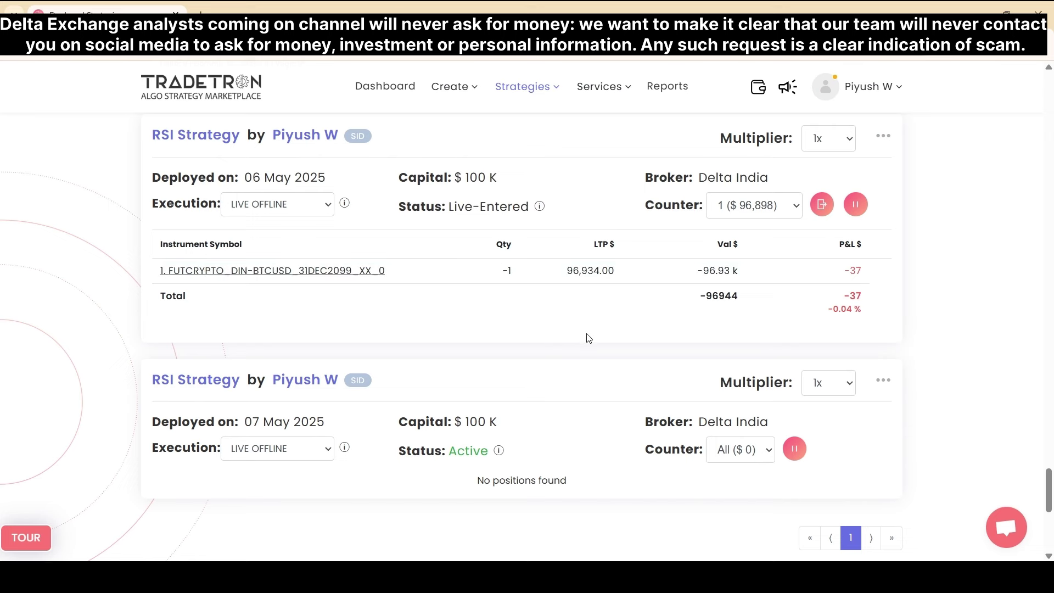
scroll(588, 338, "down", 3)
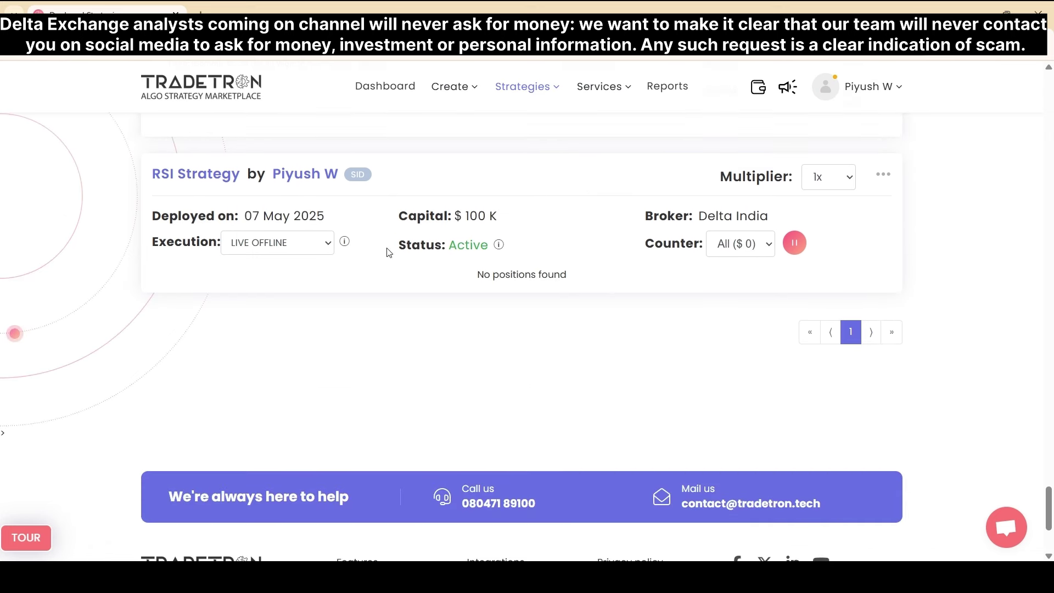
left_click_drag(389, 252, 527, 261)
left_click(560, 264)
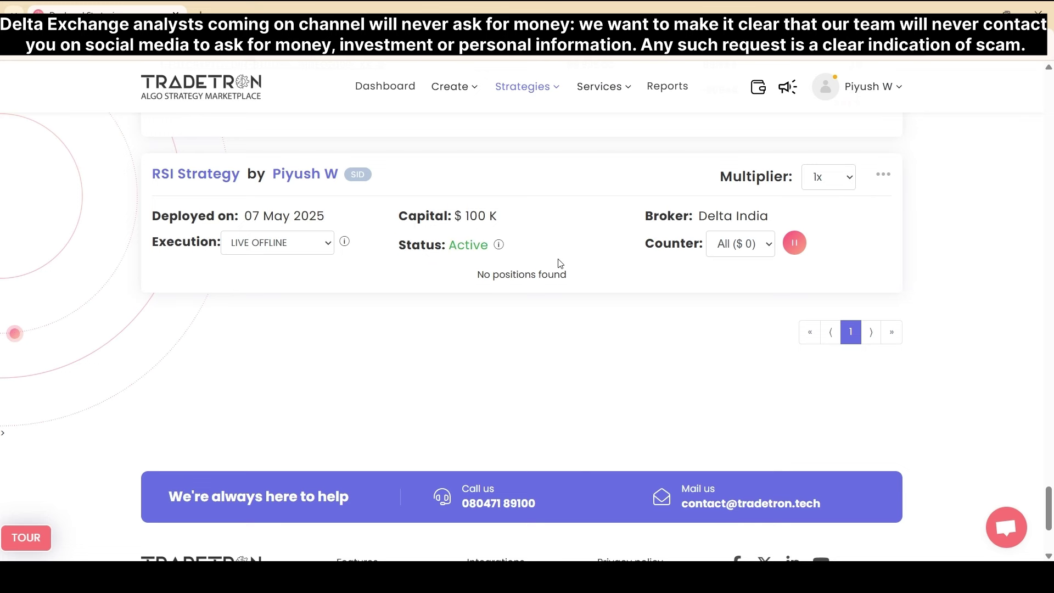